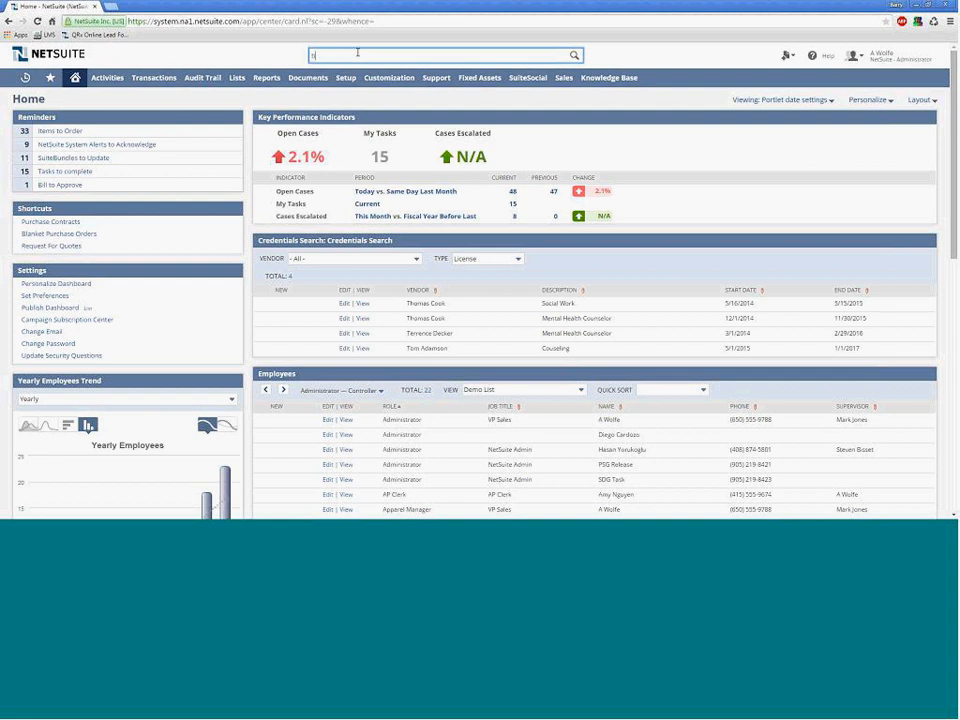
Step: Search for the employee by first name and open the matching employee record
{"action": "key", "text": "BackSpace"}
{"action": "key", "text": "BackSpace"}
{"action": "key", "text": "BackSpace"}
{"action": "key", "text": "BackSpace"}
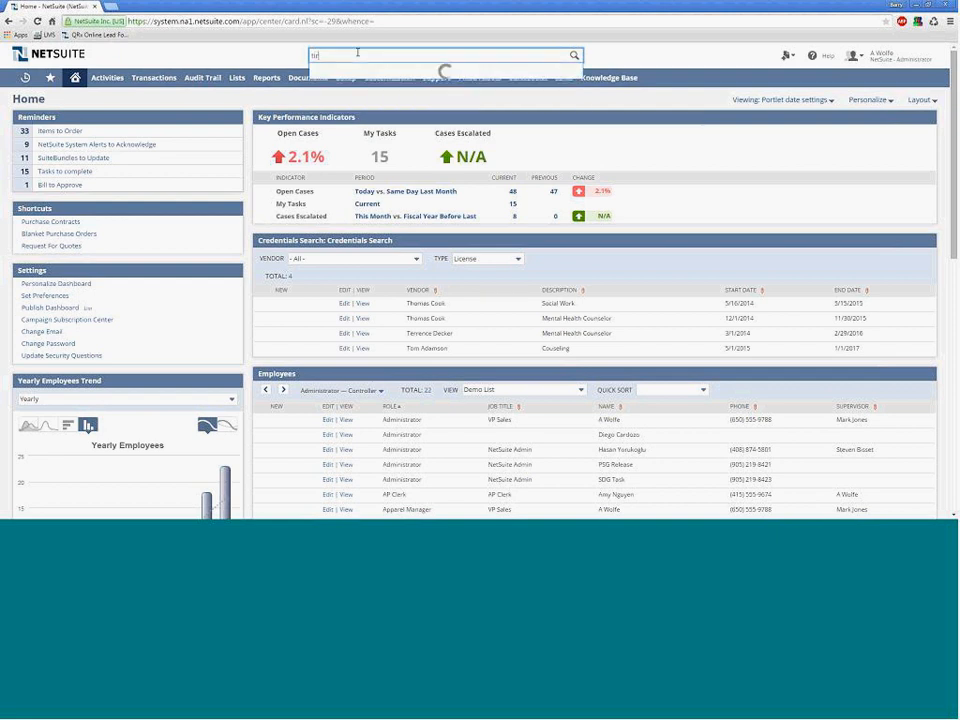
{"action": "type", "text": "turgut"}
{"action": "left_click", "coordinate": [369, 77]}
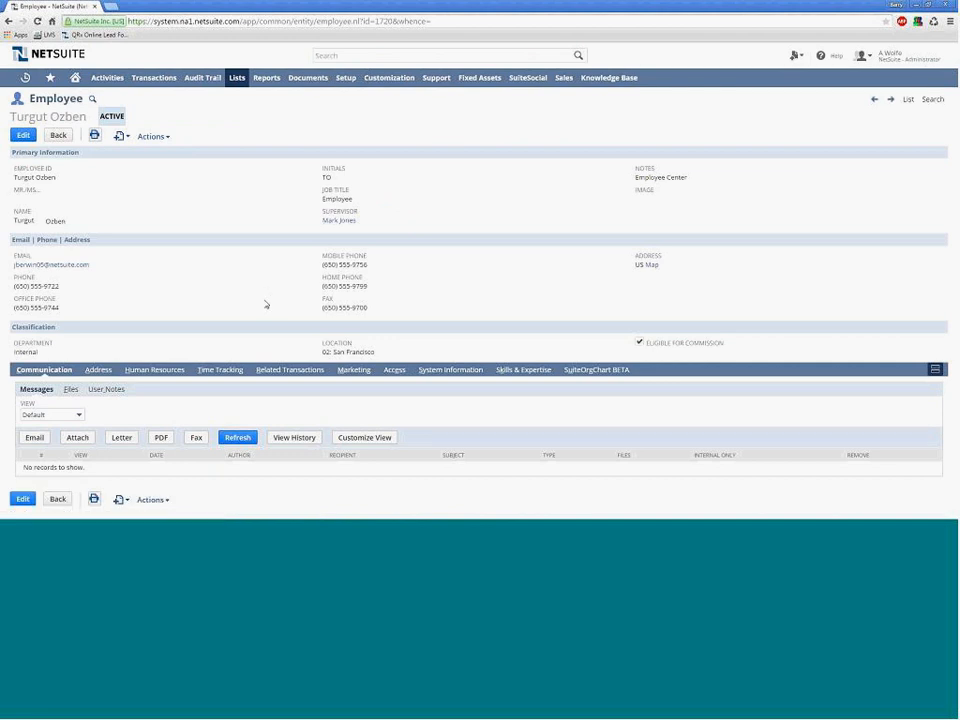
Step: Examine the employee's Human Resources details, including the expense and purchase limits and the assigned purchase approver
{"action": "left_click", "coordinate": [156, 370]}
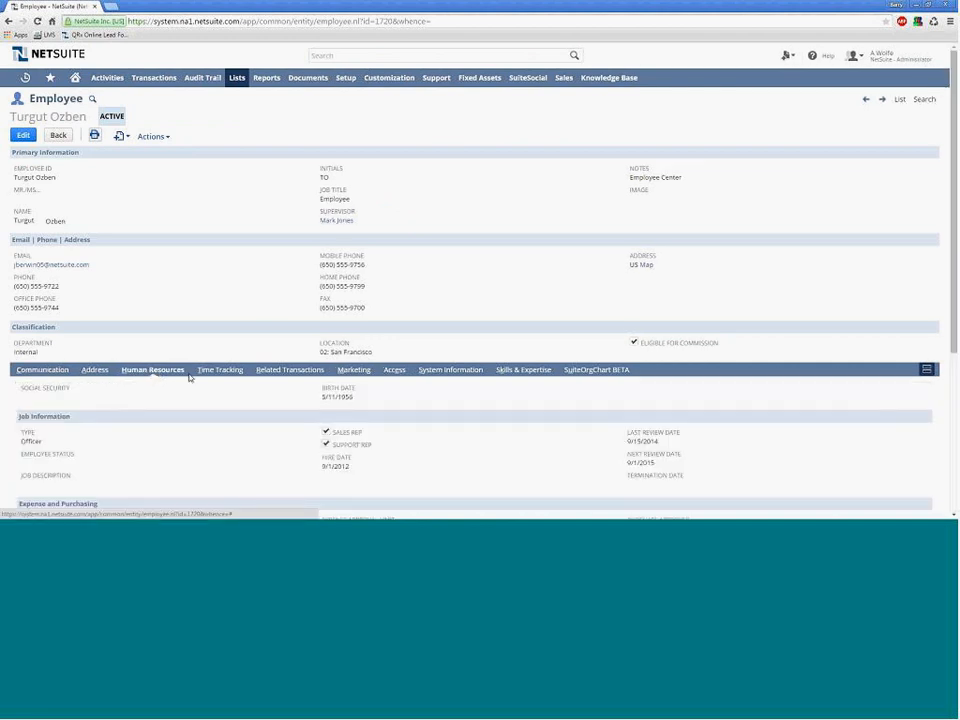
{"action": "scroll", "coordinate": [189, 377], "scroll_direction": "down", "scroll_amount": 3}
{"action": "scroll", "coordinate": [189, 377], "scroll_direction": "down", "scroll_amount": 2}
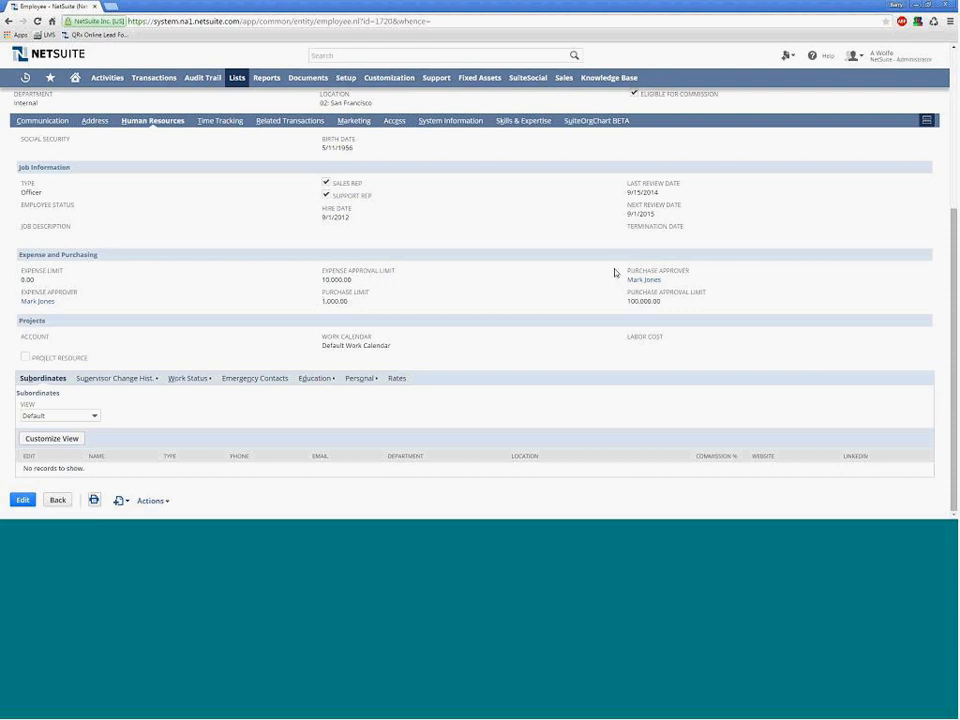
{"action": "left_click_drag", "start_coordinate": [668, 280], "coordinate": [626, 280]}
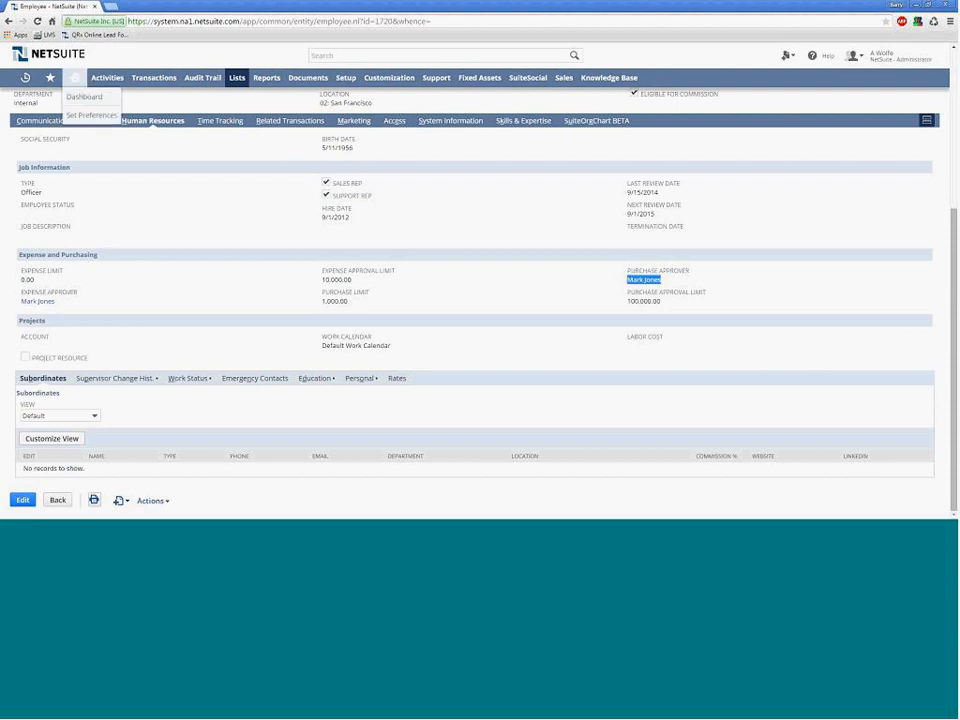
Step: Create a new blanket purchase order from the dashboard's Blanket Purchase Orders list, with Digital Supply as vendor
{"action": "left_click", "coordinate": [78, 82]}
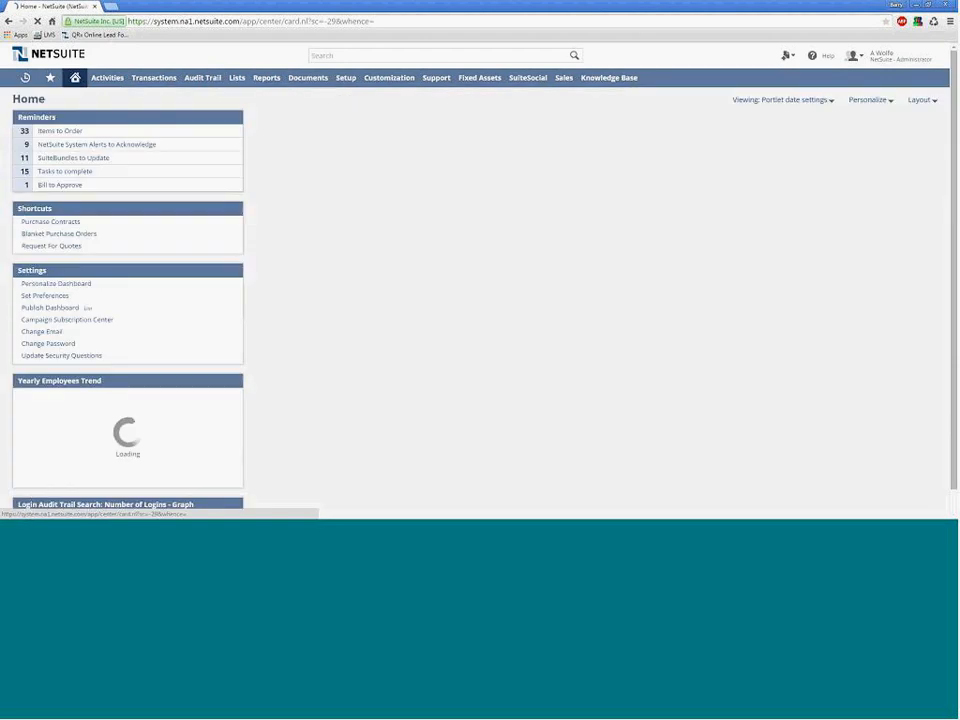
{"action": "left_click", "coordinate": [36, 236]}
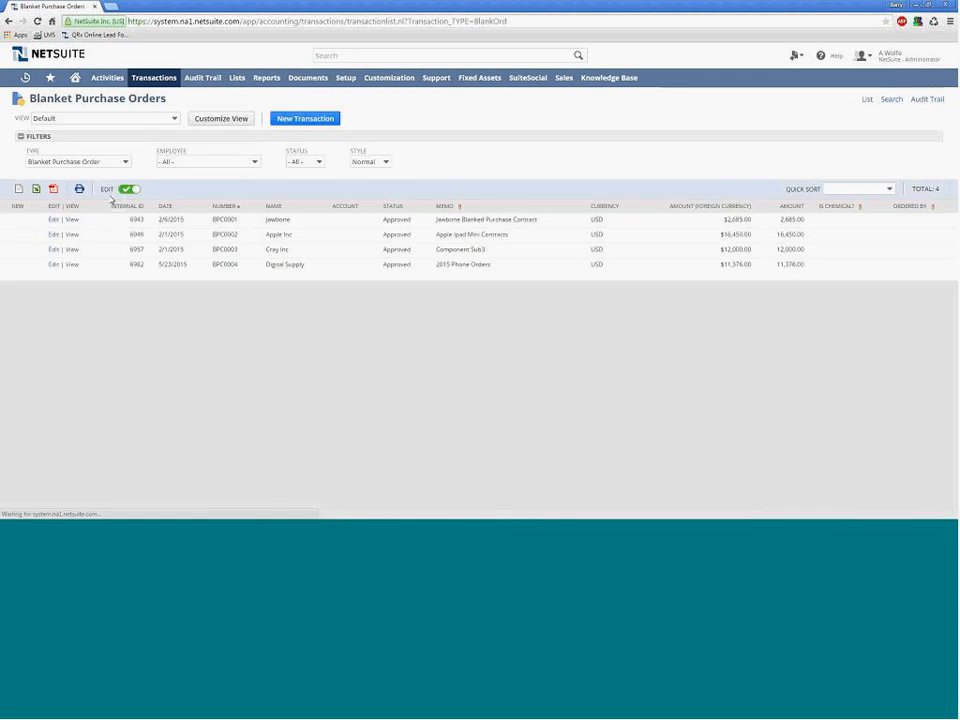
{"action": "left_click", "coordinate": [297, 120]}
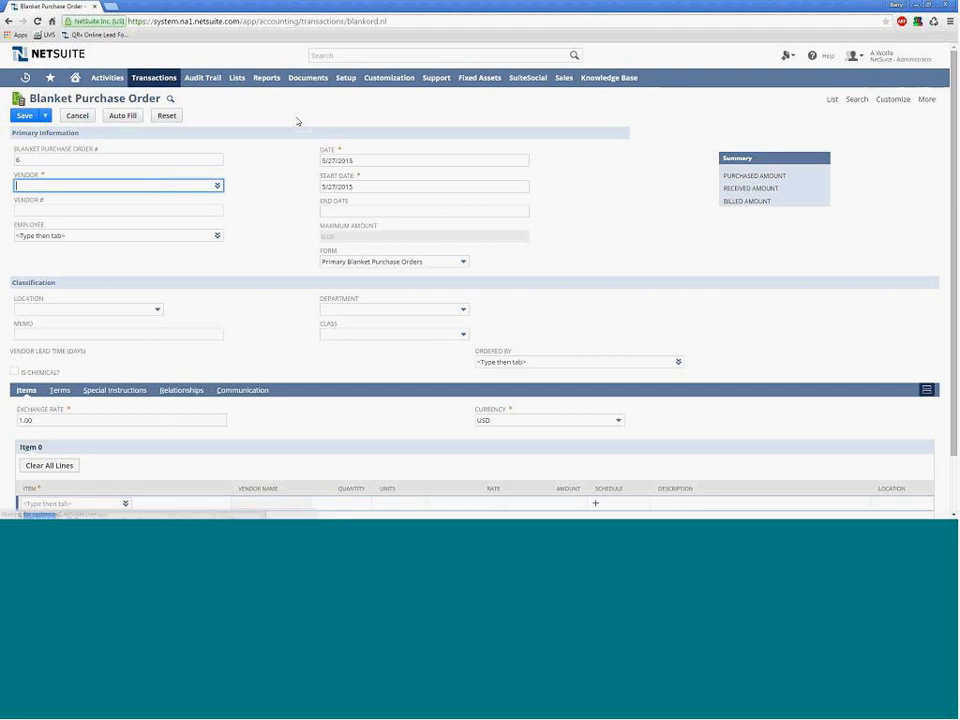
{"action": "left_click", "coordinate": [61, 186]}
{"action": "type", "text": "dig"}
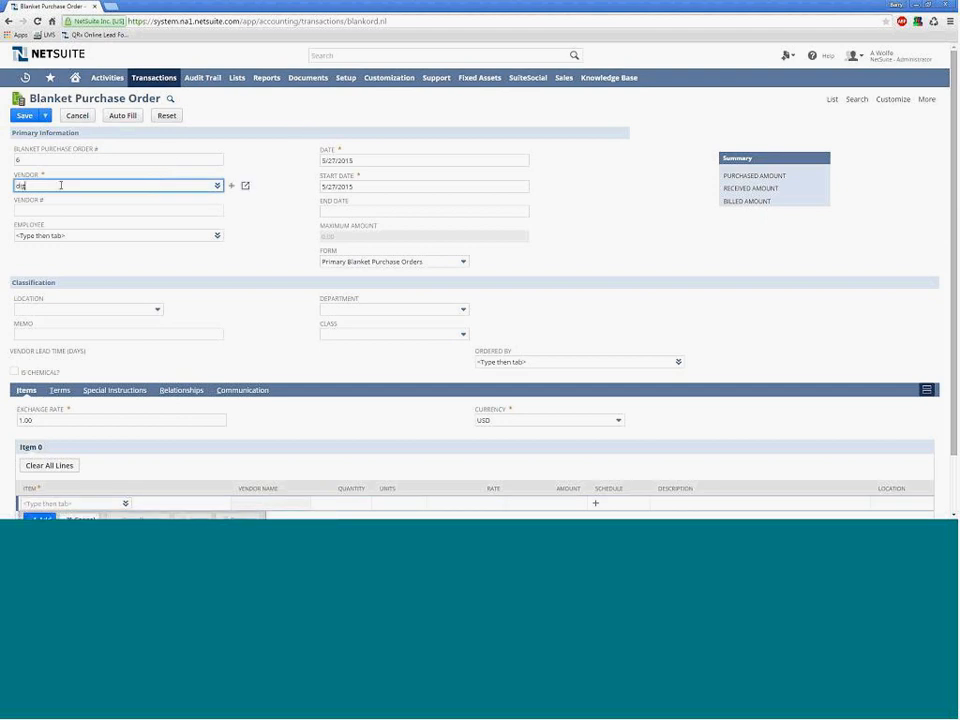
{"action": "key", "text": "Tab"}
Step: Set the blanket purchase order's end date to 12/31/2015
{"action": "left_click", "coordinate": [330, 184]}
{"action": "left_click", "coordinate": [459, 210]}
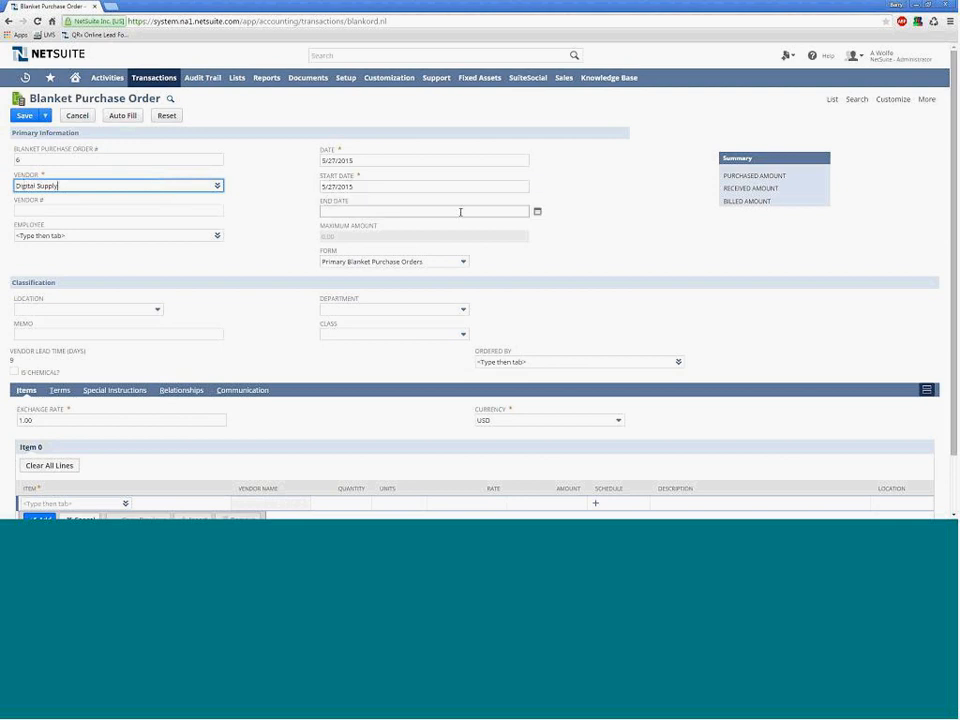
{"action": "left_click", "coordinate": [538, 214]}
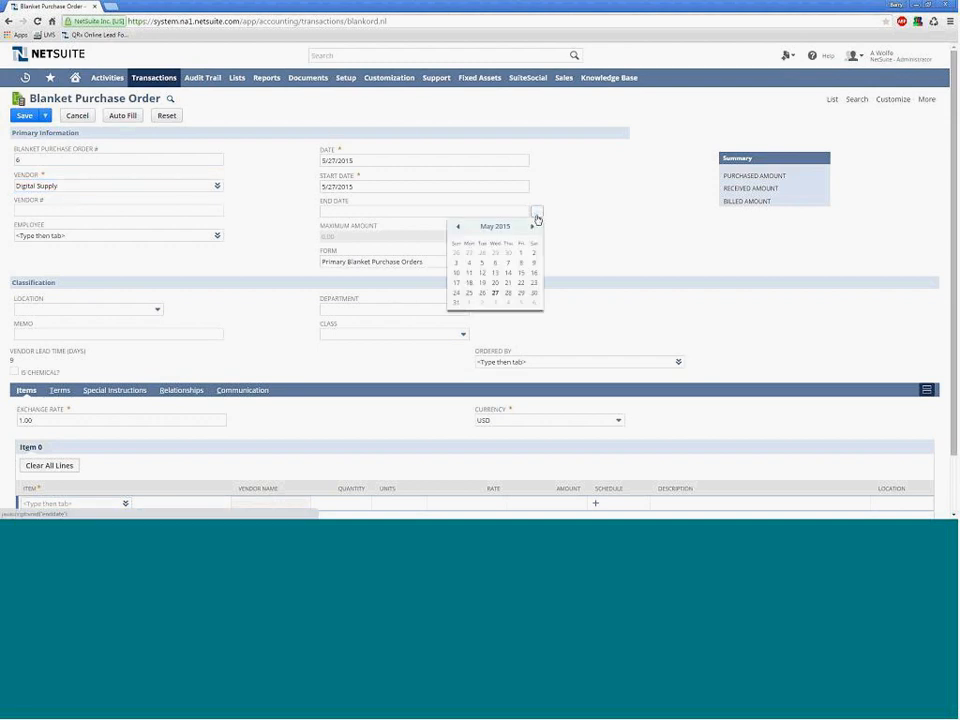
{"action": "left_click", "coordinate": [533, 227]}
{"action": "left_click", "coordinate": [533, 227]}
{"action": "left_click", "coordinate": [533, 227]}
{"action": "left_click", "coordinate": [533, 227]}
{"action": "left_click", "coordinate": [533, 227]}
{"action": "left_click", "coordinate": [533, 227]}
{"action": "left_click", "coordinate": [533, 227]}
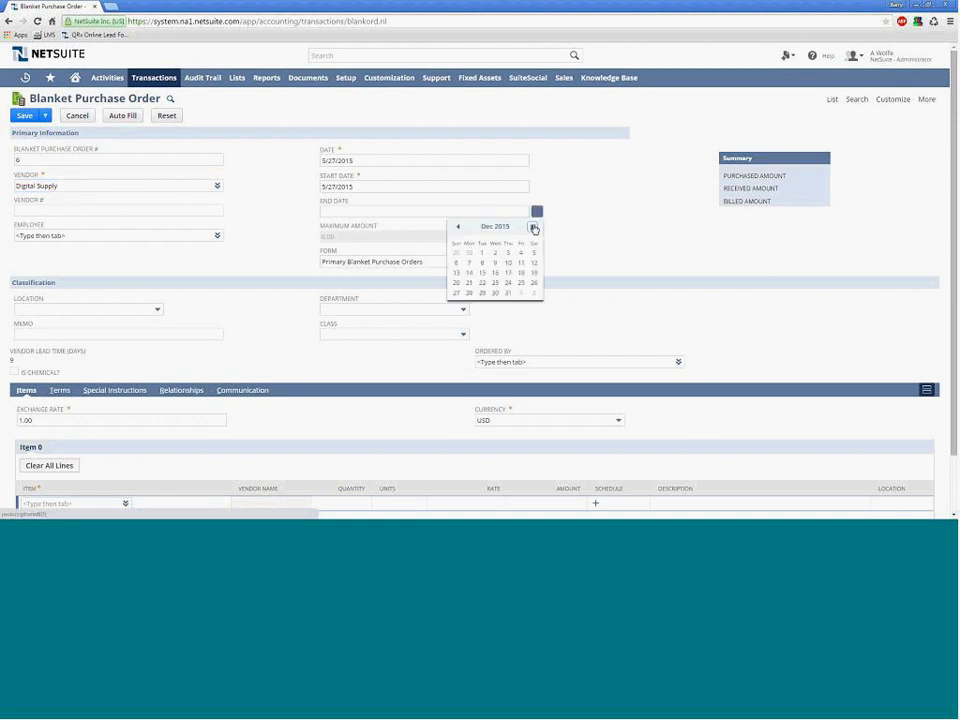
{"action": "left_click", "coordinate": [508, 292]}
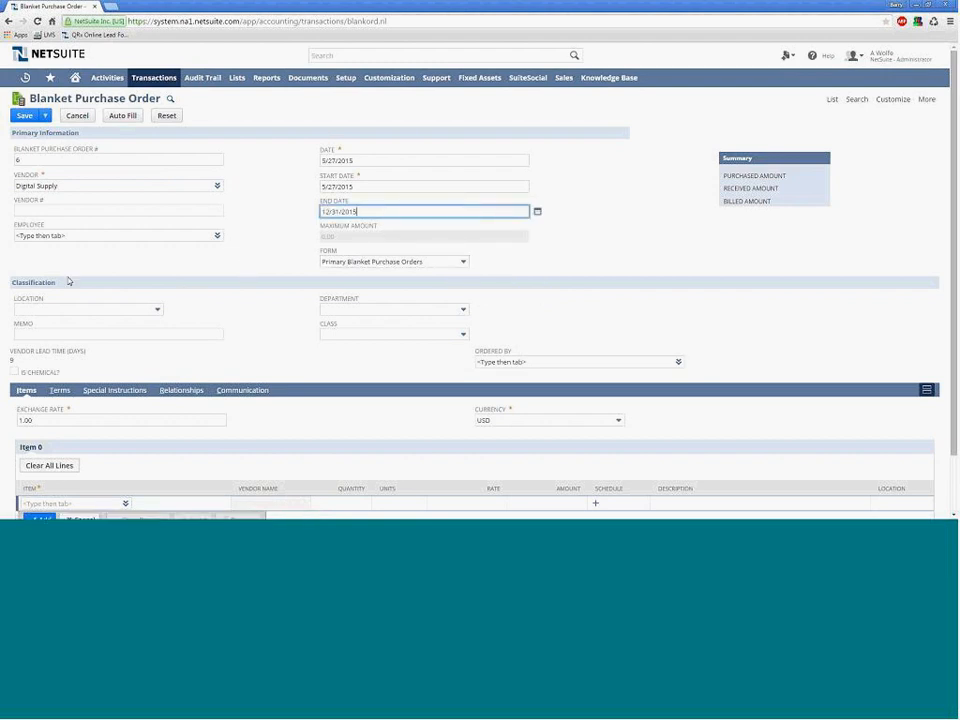
Step: Add an item line for the Google Android Phone with a quantity of 100
{"action": "scroll", "coordinate": [356, 328], "scroll_direction": "down", "scroll_amount": 2}
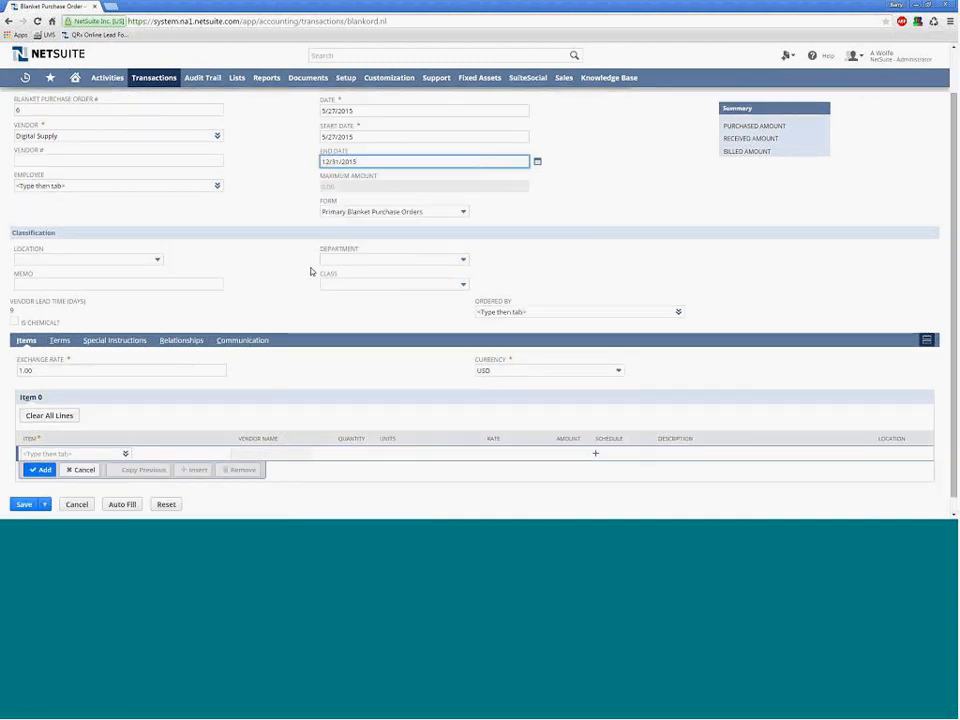
{"action": "scroll", "coordinate": [310, 270], "scroll_direction": "up", "scroll_amount": 2}
{"action": "scroll", "coordinate": [276, 259], "scroll_direction": "down", "scroll_amount": 3}
{"action": "left_click", "coordinate": [83, 438]}
{"action": "type", "text": "google"}
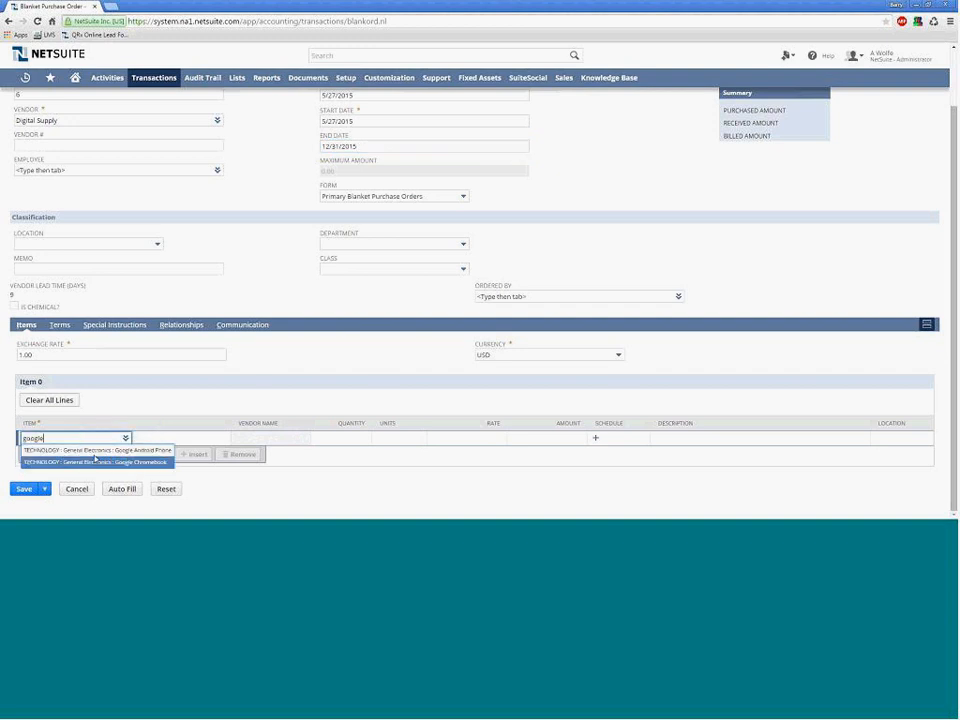
{"action": "left_click", "coordinate": [95, 450]}
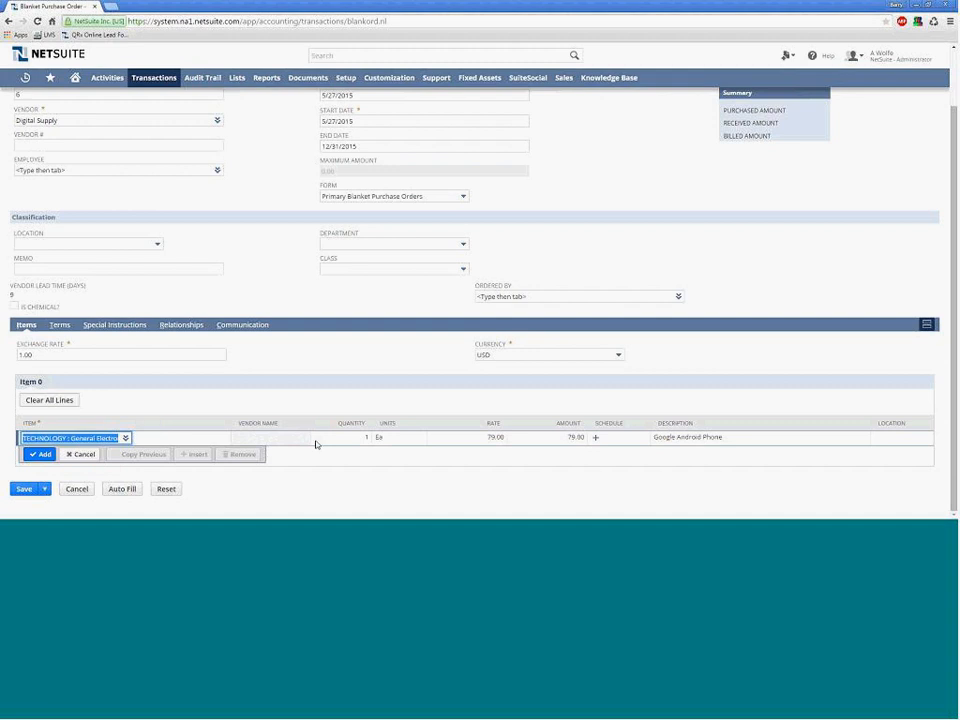
{"action": "key", "text": "Tab"}
{"action": "type", "text": "100"}
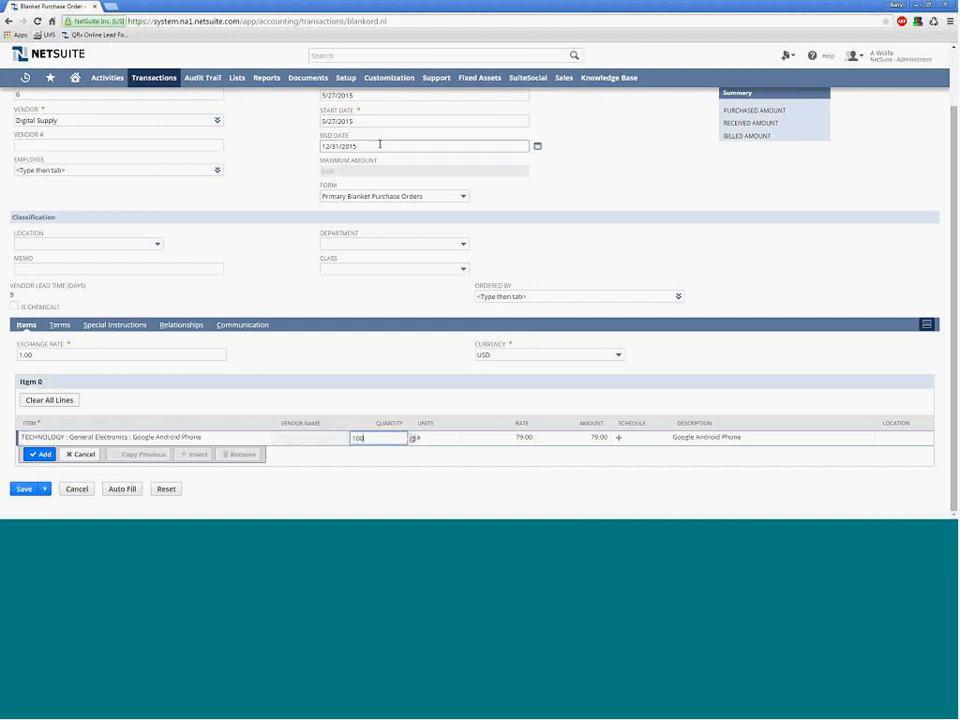
{"action": "left_click", "coordinate": [40, 454]}
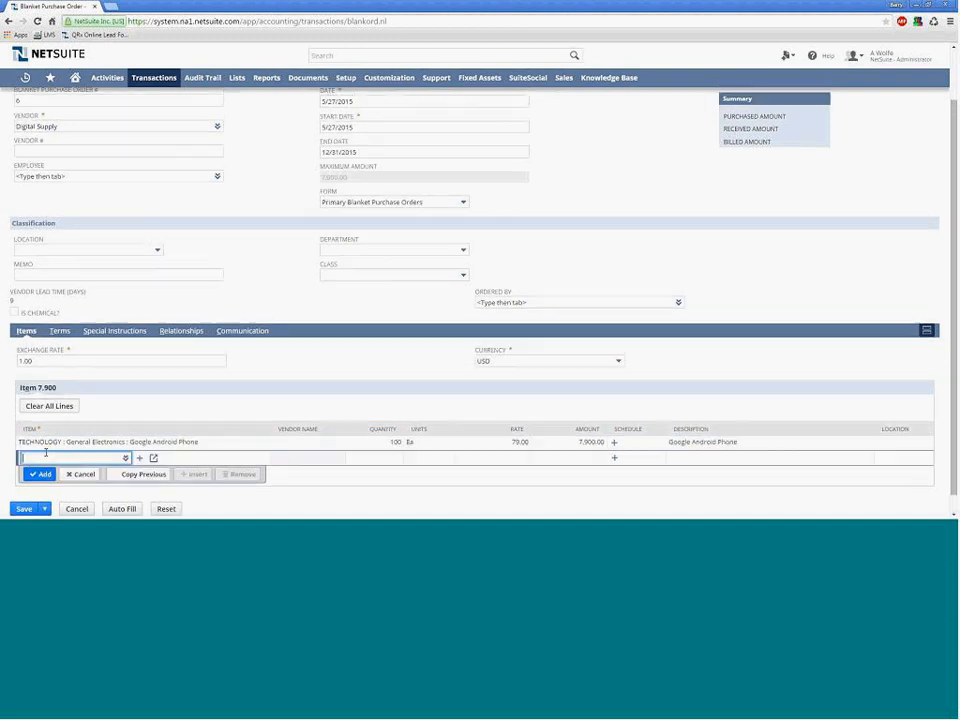
Step: Open the Google Android Phone line's schedule and keep Create Purchase Orders set to Manually
{"action": "left_click", "coordinate": [614, 444]}
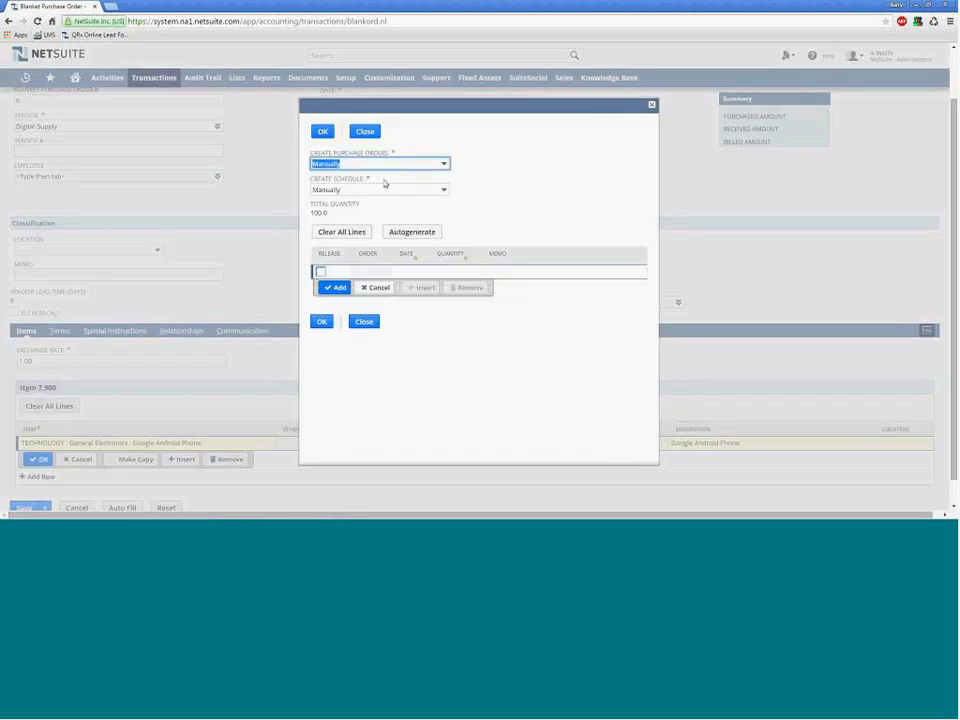
{"action": "left_click", "coordinate": [376, 166]}
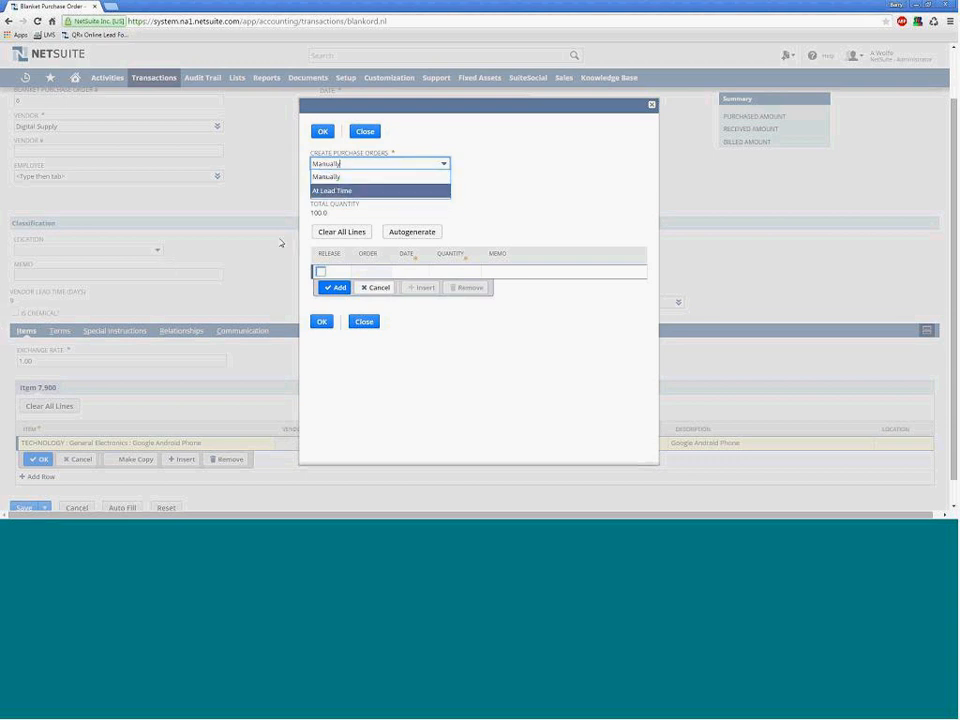
{"action": "left_click", "coordinate": [332, 177]}
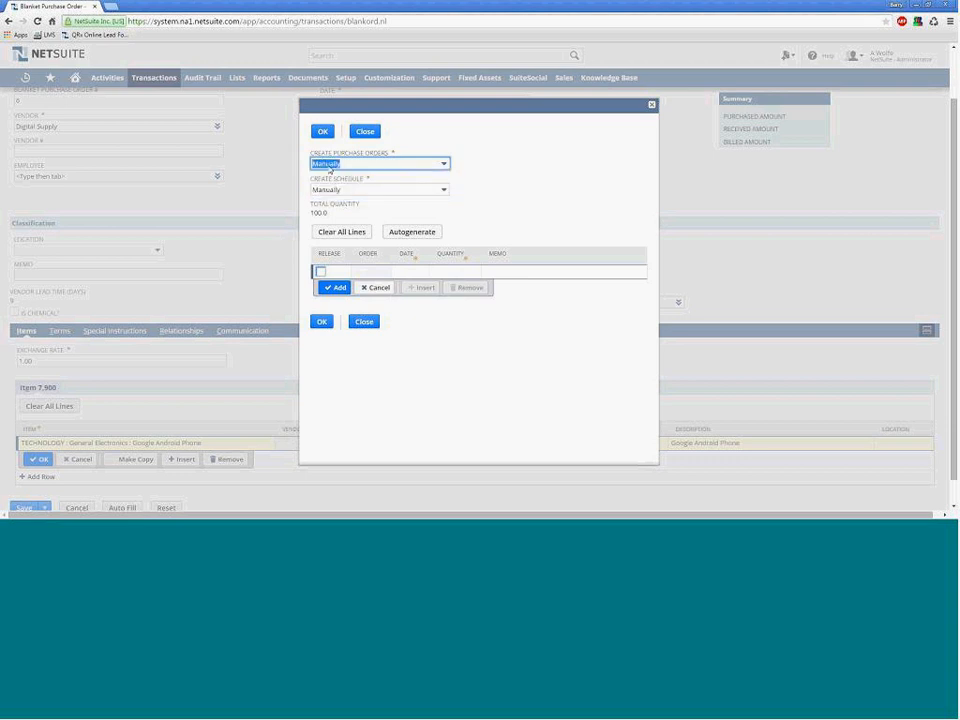
{"action": "left_click", "coordinate": [410, 274]}
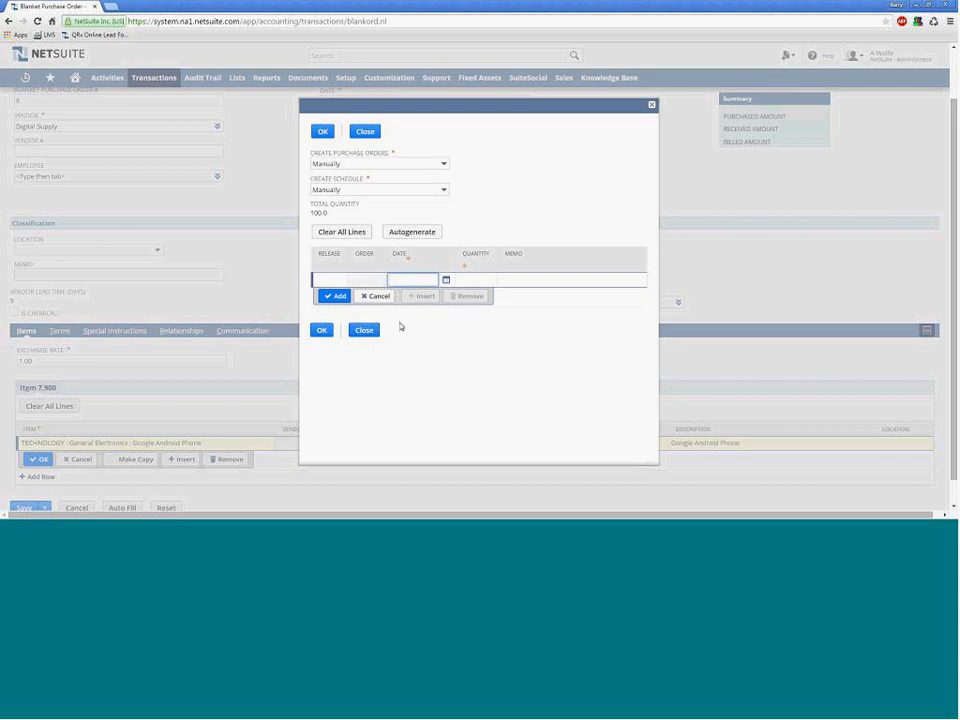
Step: Set Create Schedule to Autogenerate with a Monthly release frequency and generate the schedule lines
{"action": "left_click", "coordinate": [380, 192]}
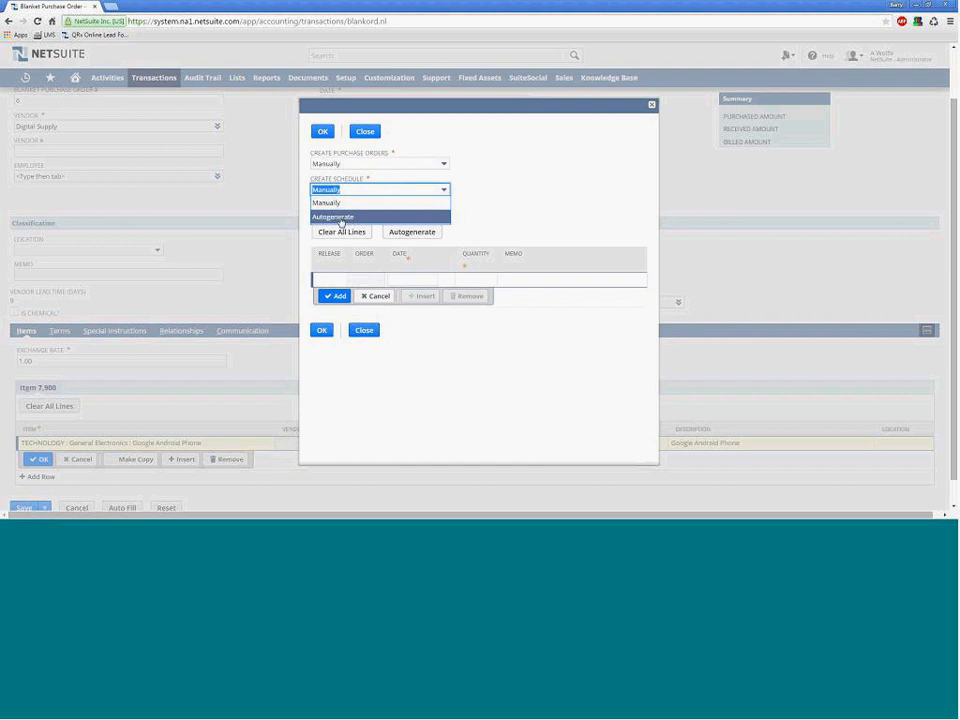
{"action": "left_click", "coordinate": [342, 217]}
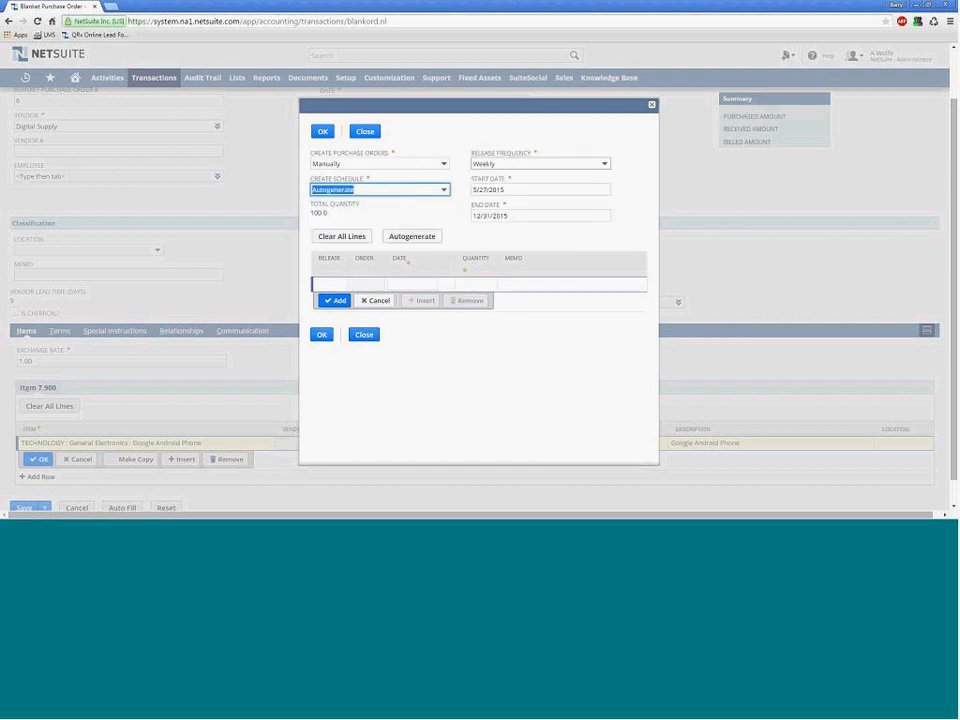
{"action": "left_click", "coordinate": [499, 169]}
{"action": "left_click", "coordinate": [485, 203]}
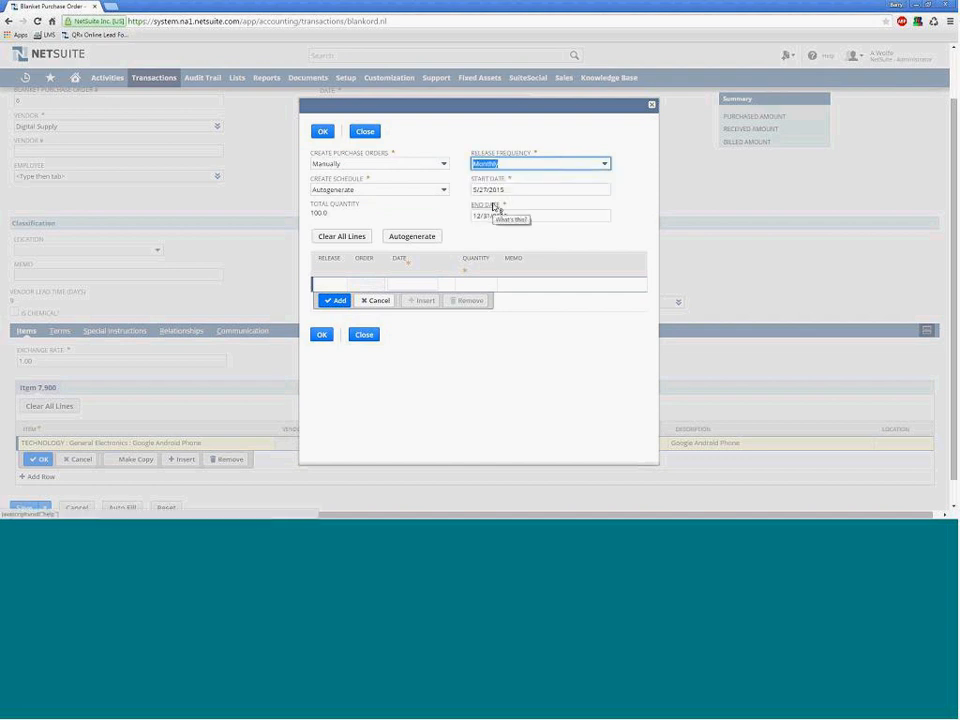
{"action": "left_click", "coordinate": [408, 237]}
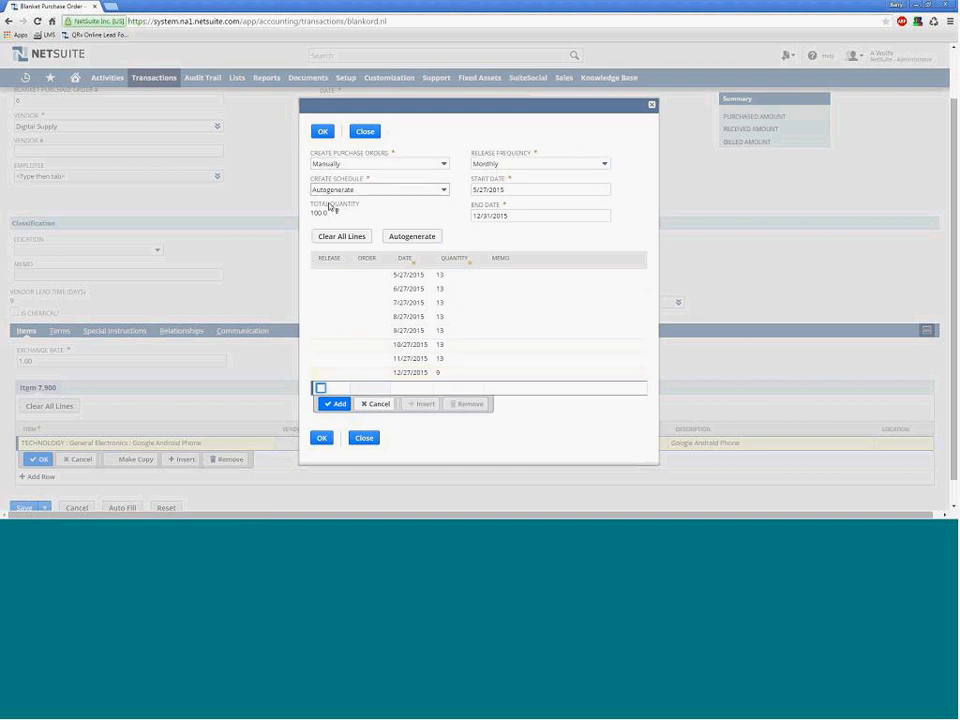
Step: Mark the 5/27/2015 schedule line for release, accept the schedule, and save the blanket purchase order
{"action": "left_click", "coordinate": [322, 276]}
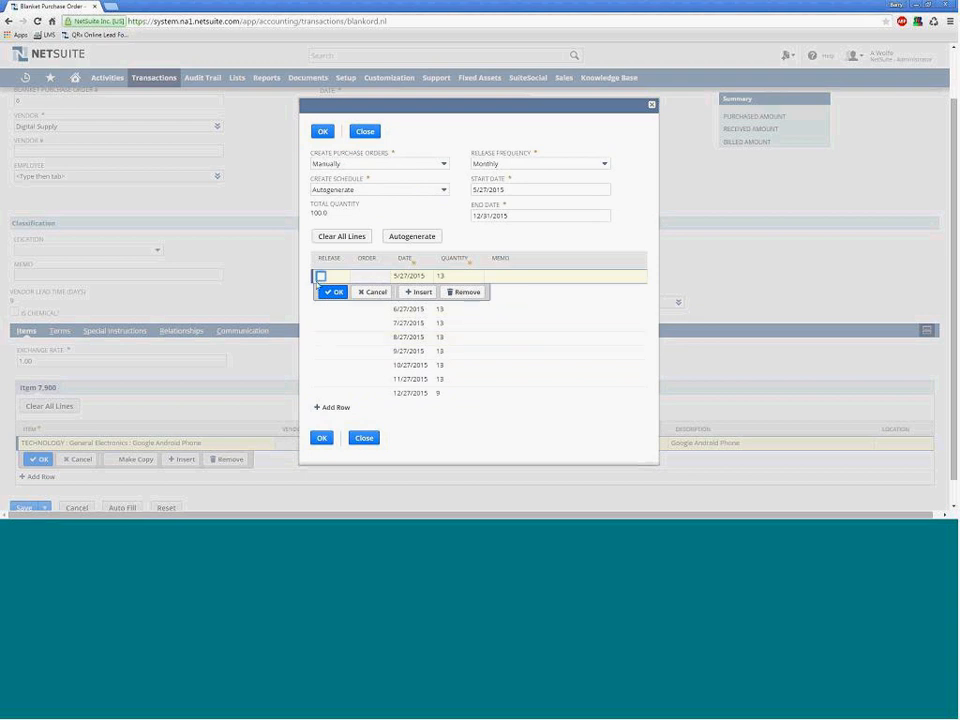
{"action": "left_click", "coordinate": [320, 276]}
{"action": "left_click", "coordinate": [334, 292]}
{"action": "left_click", "coordinate": [322, 438]}
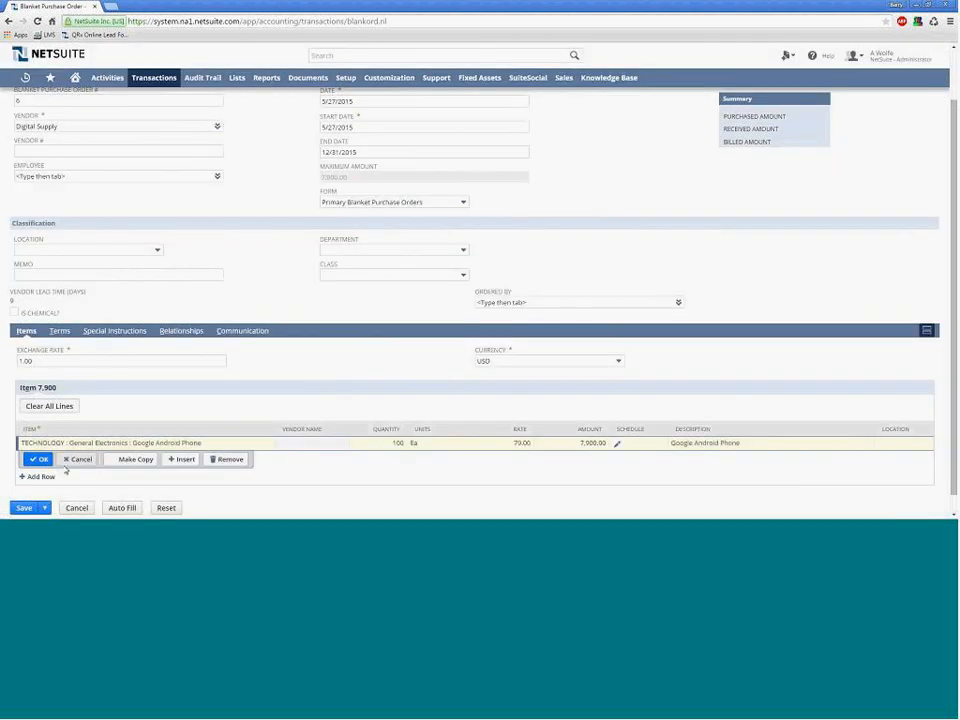
{"action": "left_click", "coordinate": [20, 508]}
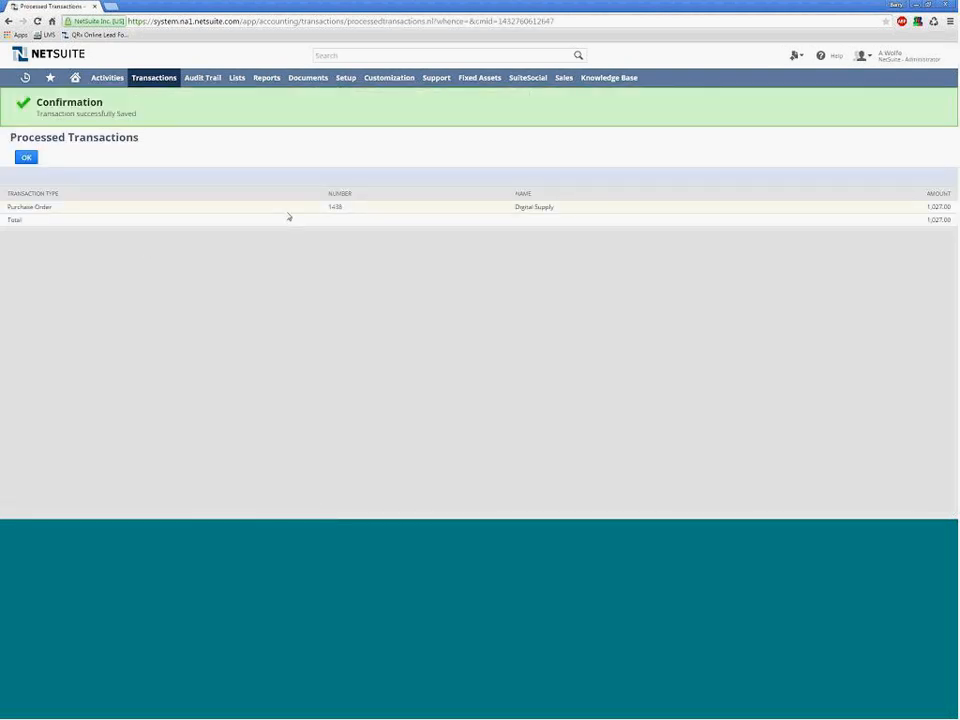
Step: Open the Digital Supply purchase order from the processed transactions and check its item line quantity
{"action": "left_click", "coordinate": [332, 208]}
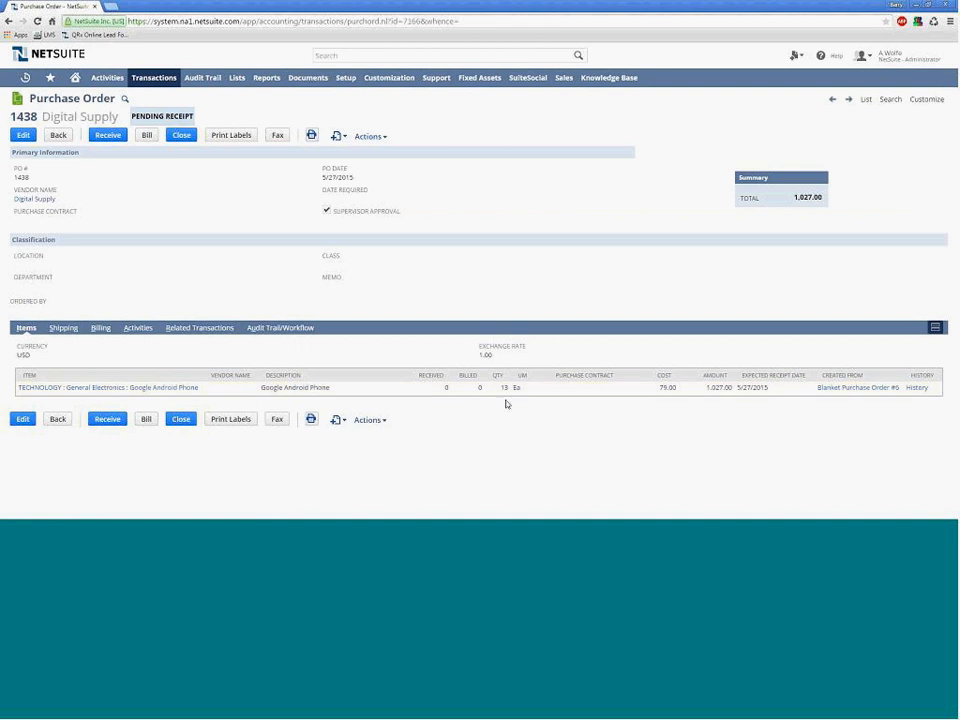
{"action": "double_click", "coordinate": [504, 387]}
Step: Return to the Digital Supply blanket purchase order and examine its related transactions and the phone line's release schedule
{"action": "mouse_move", "coordinate": [25, 77]}
{"action": "left_click", "coordinate": [54, 117]}
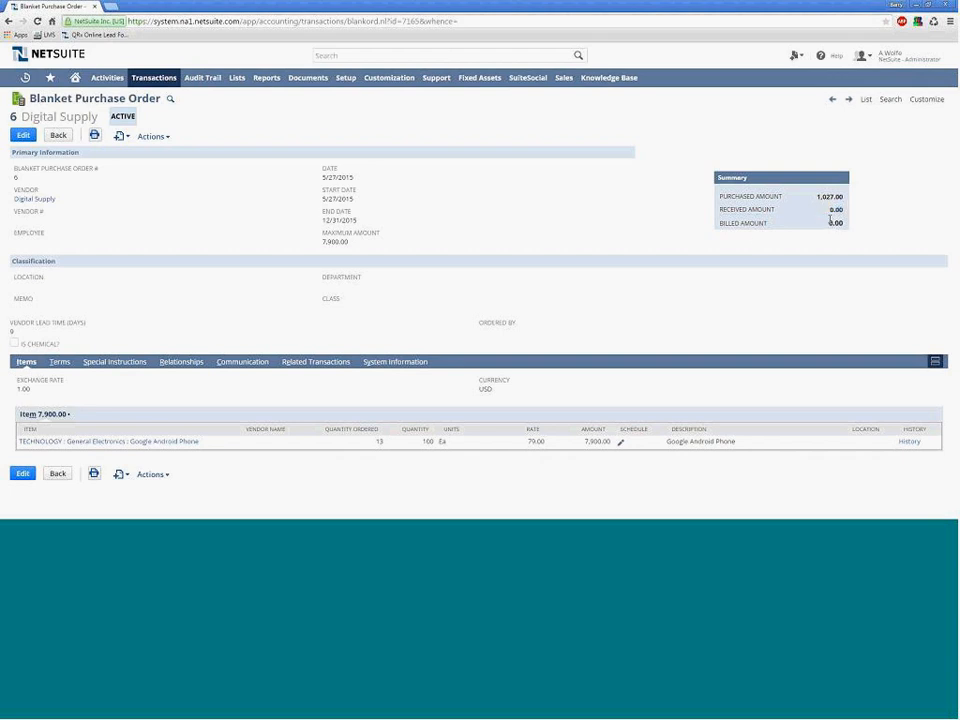
{"action": "left_click", "coordinate": [314, 367]}
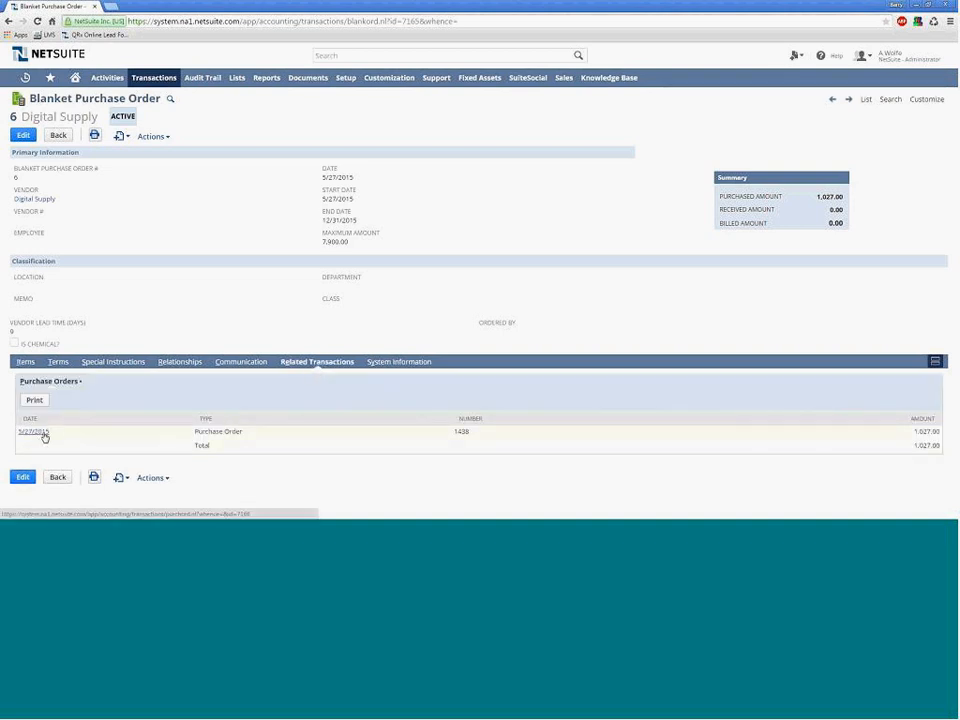
{"action": "left_click", "coordinate": [25, 361]}
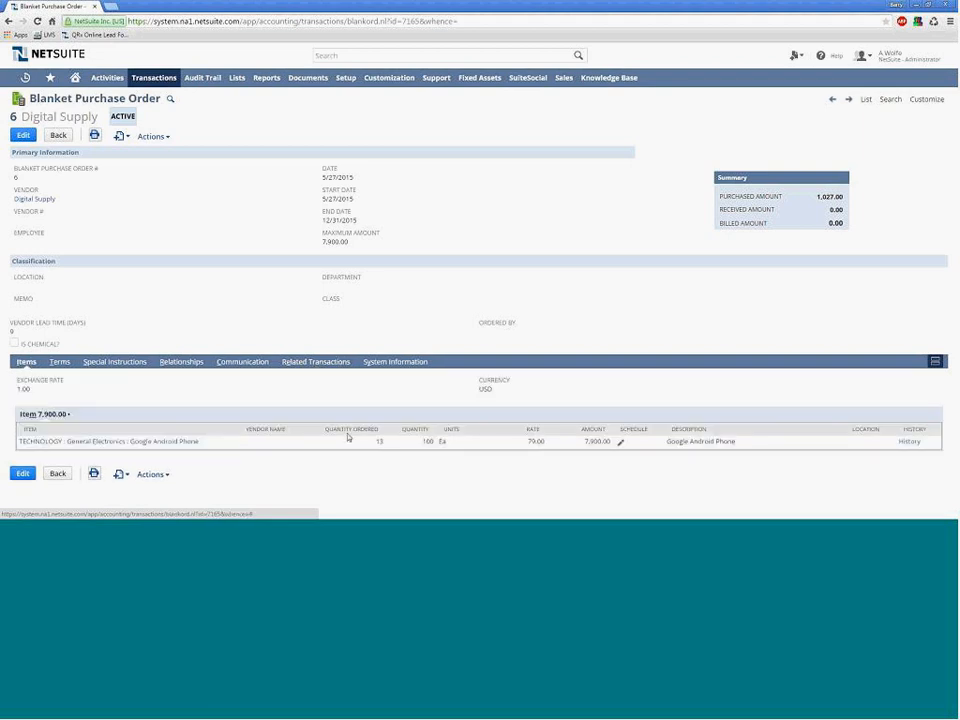
{"action": "left_click", "coordinate": [620, 441]}
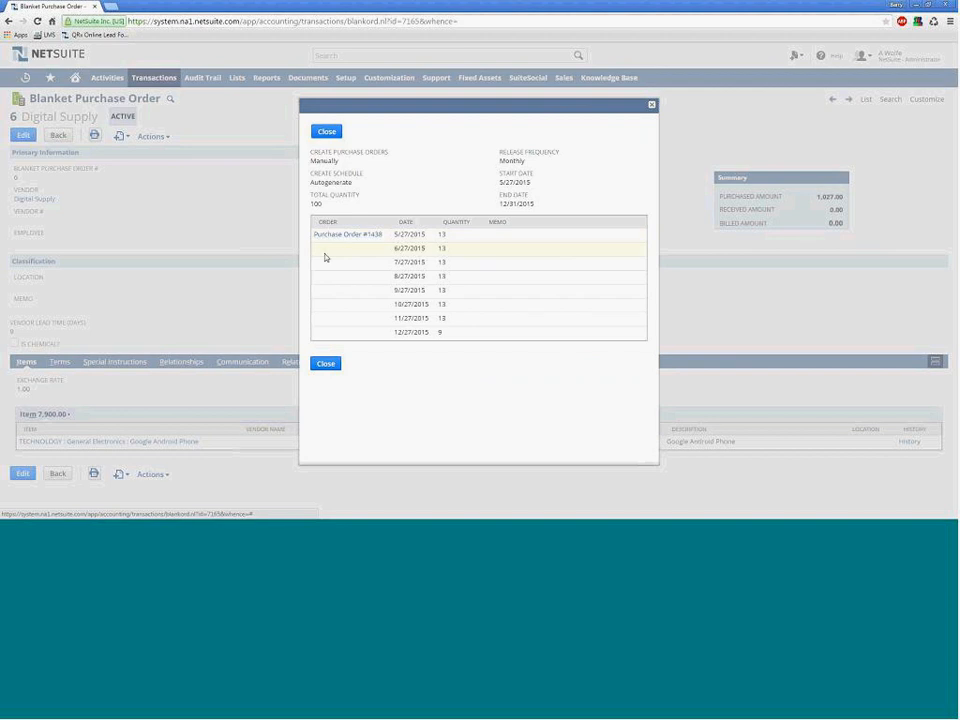
{"action": "left_click", "coordinate": [328, 131]}
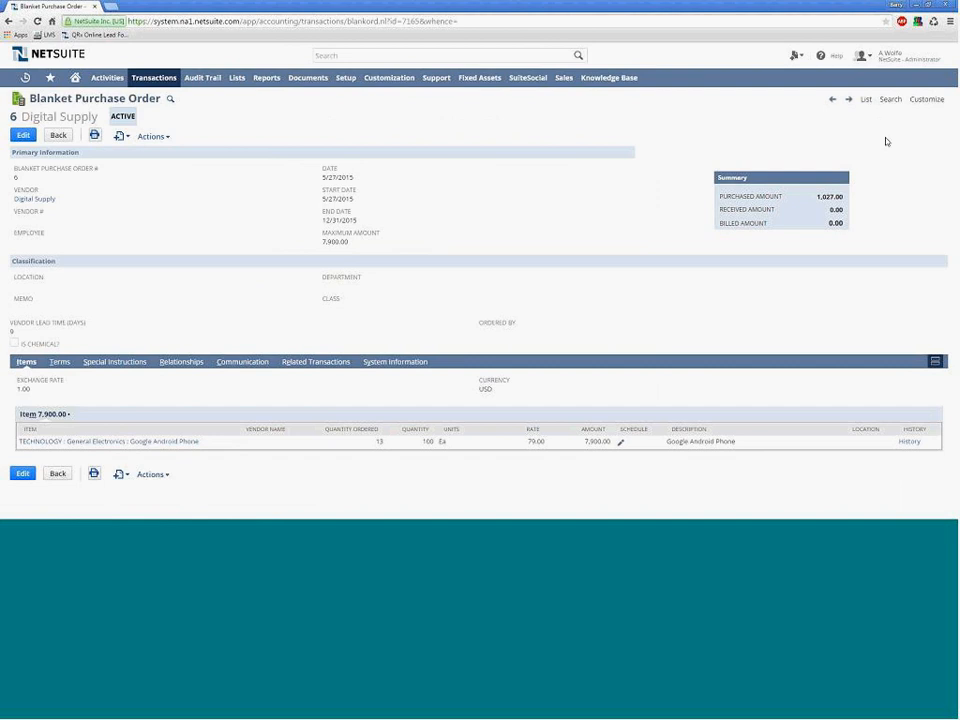
Step: Open the 2015 Phone Orders blanket purchase order for editing from the blanket order list and examine the phone line's release schedule
{"action": "left_click", "coordinate": [866, 100]}
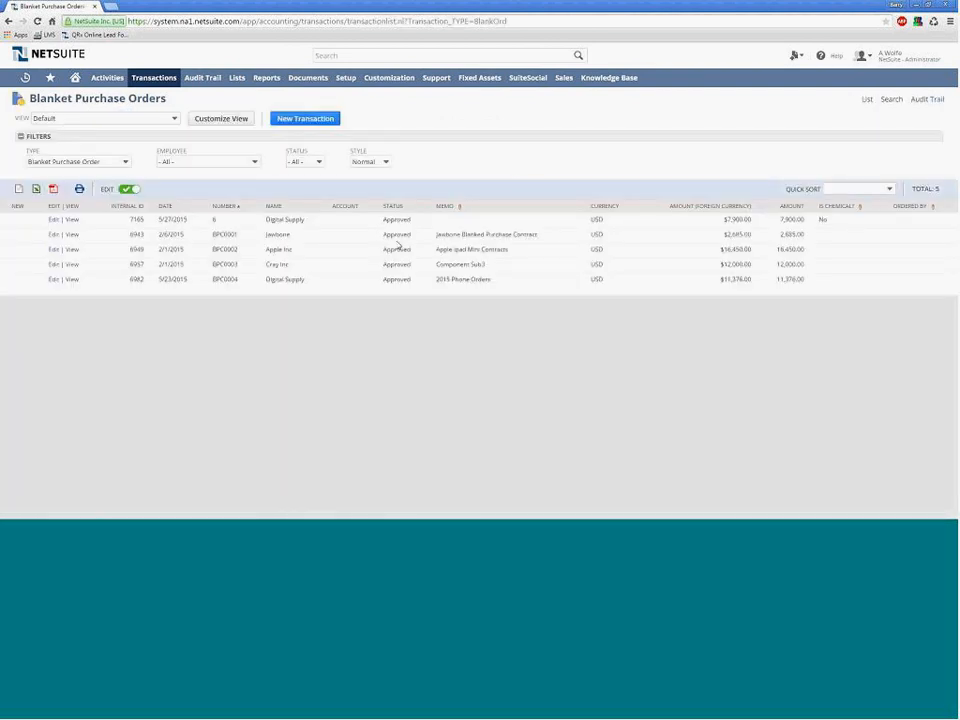
{"action": "left_click", "coordinate": [58, 264]}
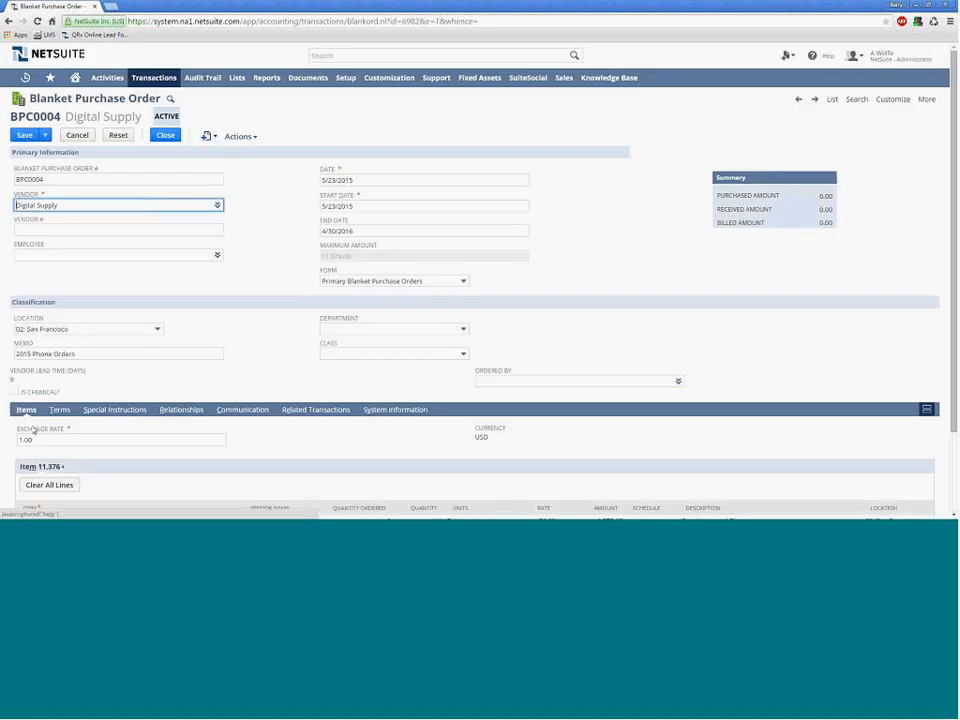
{"action": "scroll", "coordinate": [593, 480], "scroll_direction": "down", "scroll_amount": 2}
{"action": "left_click", "coordinate": [632, 424]}
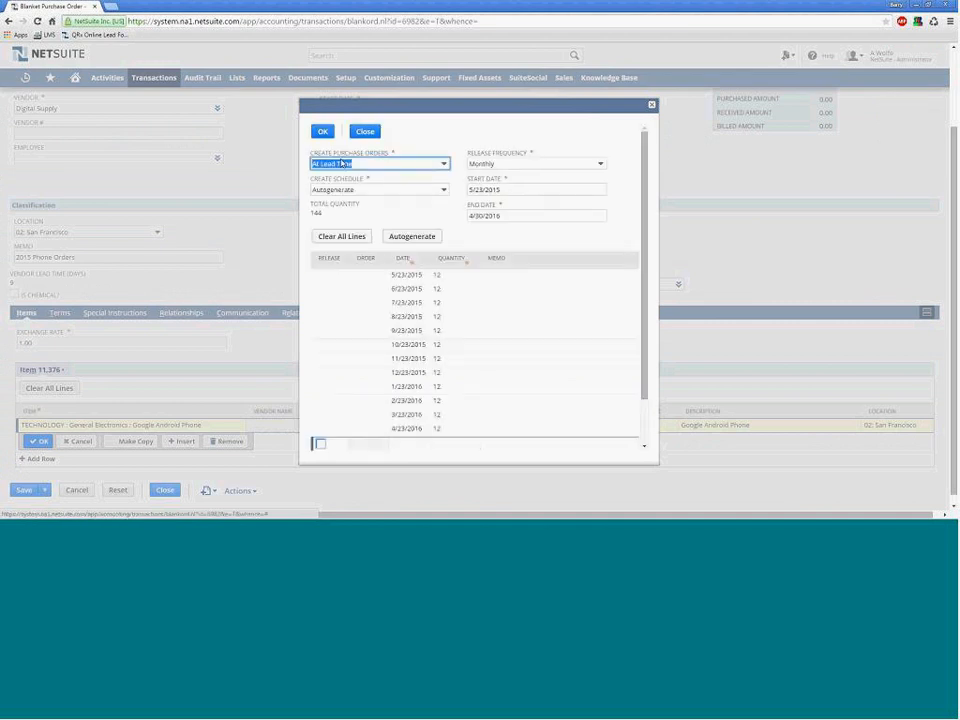
{"action": "left_click", "coordinate": [650, 107]}
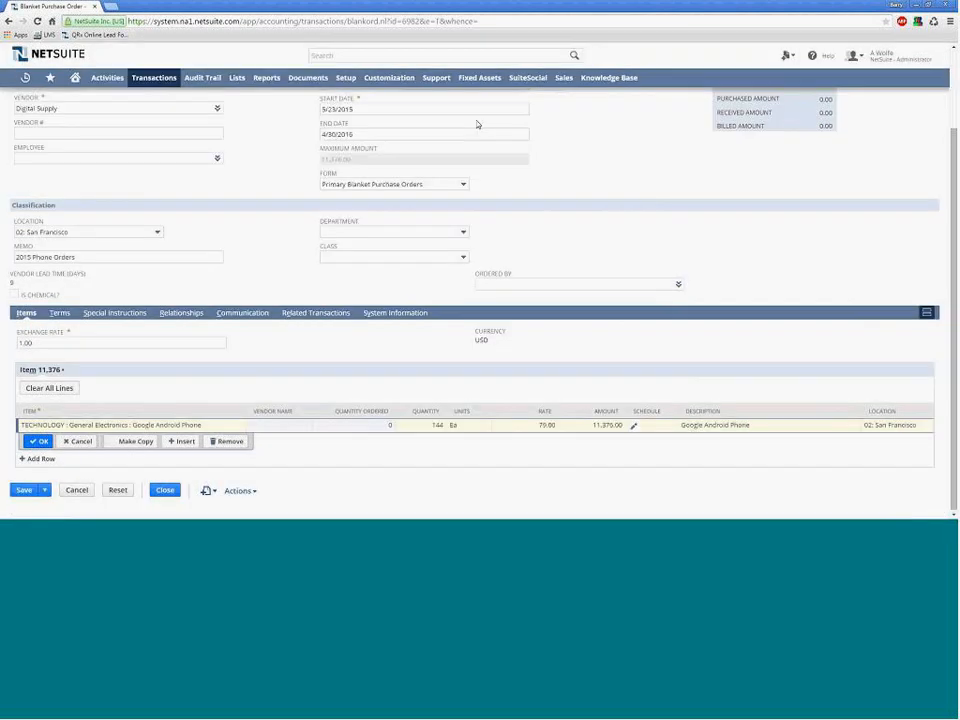
Step: From the Items to Order reminder, show blanket PO items for location 02: San Francisco and submit the 6/23/2015 Google Android Phone line for ordering
{"action": "left_click", "coordinate": [77, 78]}
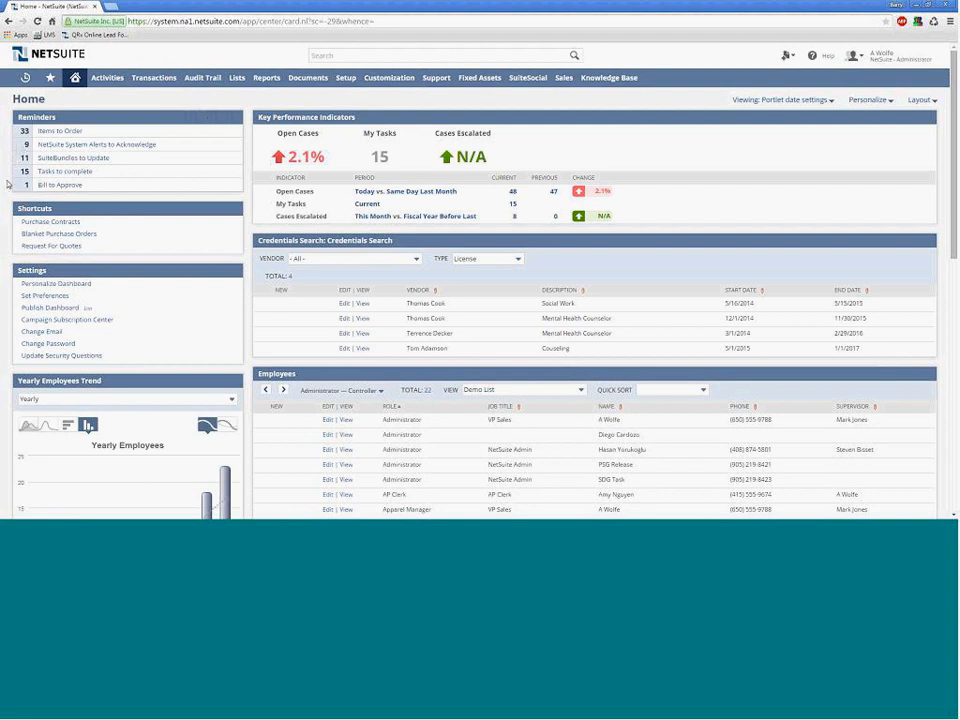
{"action": "left_click", "coordinate": [60, 133]}
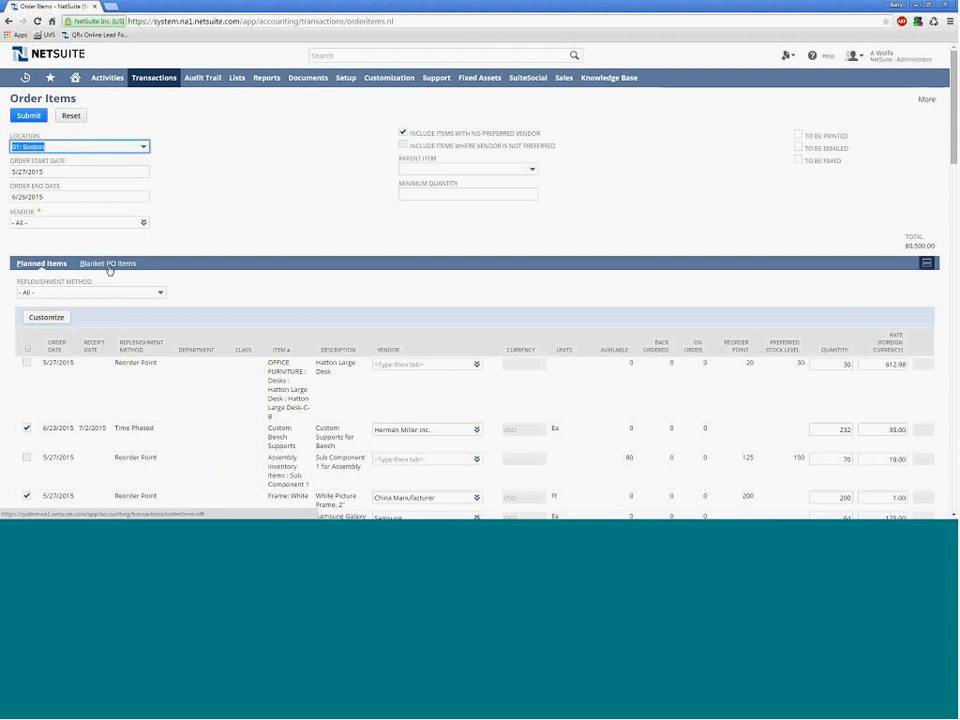
{"action": "left_click", "coordinate": [108, 264]}
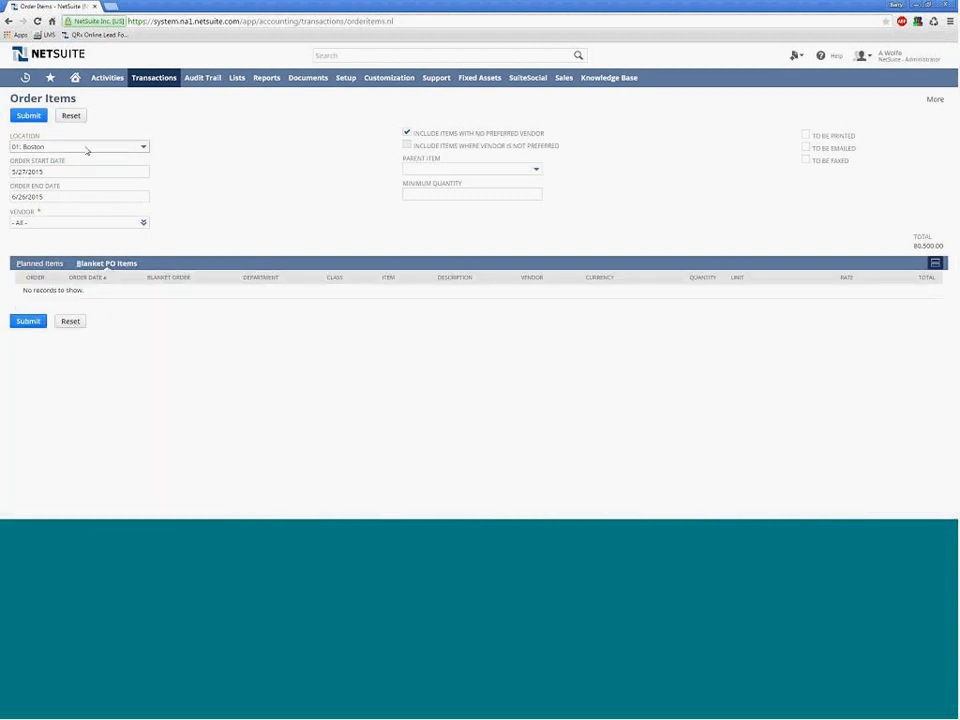
{"action": "left_click", "coordinate": [86, 148]}
{"action": "left_click", "coordinate": [73, 182]}
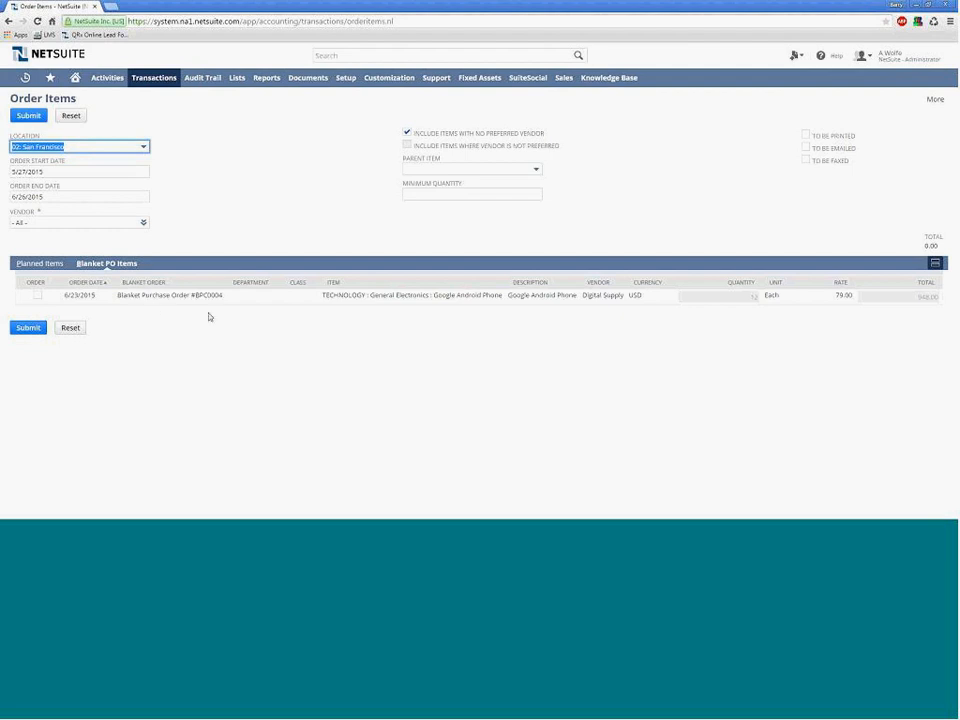
{"action": "left_click", "coordinate": [38, 297]}
{"action": "left_click", "coordinate": [27, 329]}
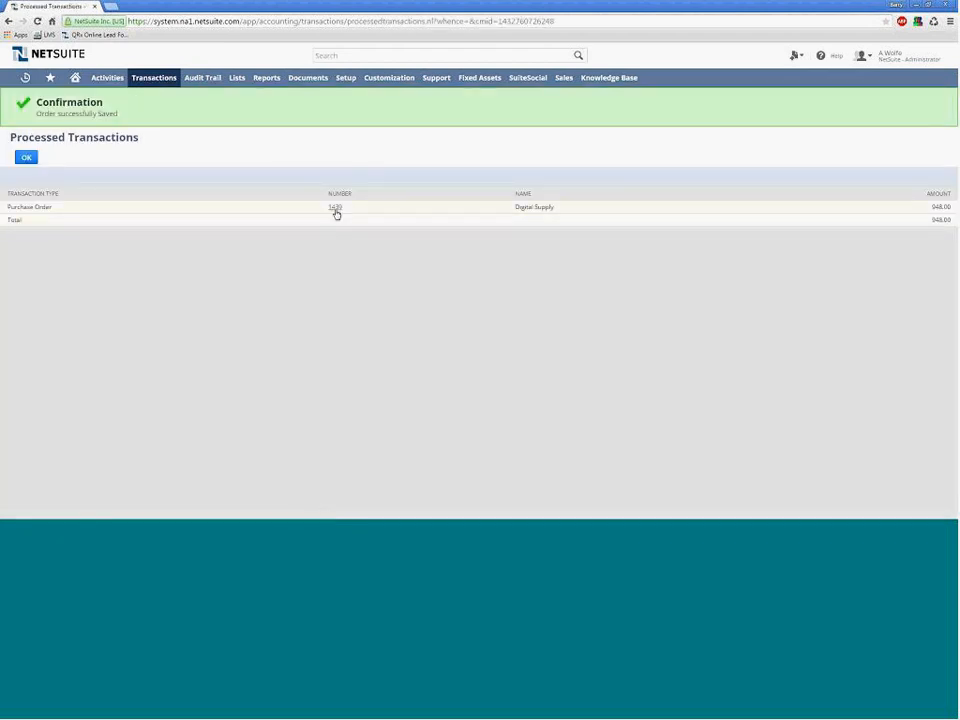
Step: Reopen the 2015 Phone Orders blanket purchase order from the recent records and review its related transactions
{"action": "mouse_move", "coordinate": [25, 77]}
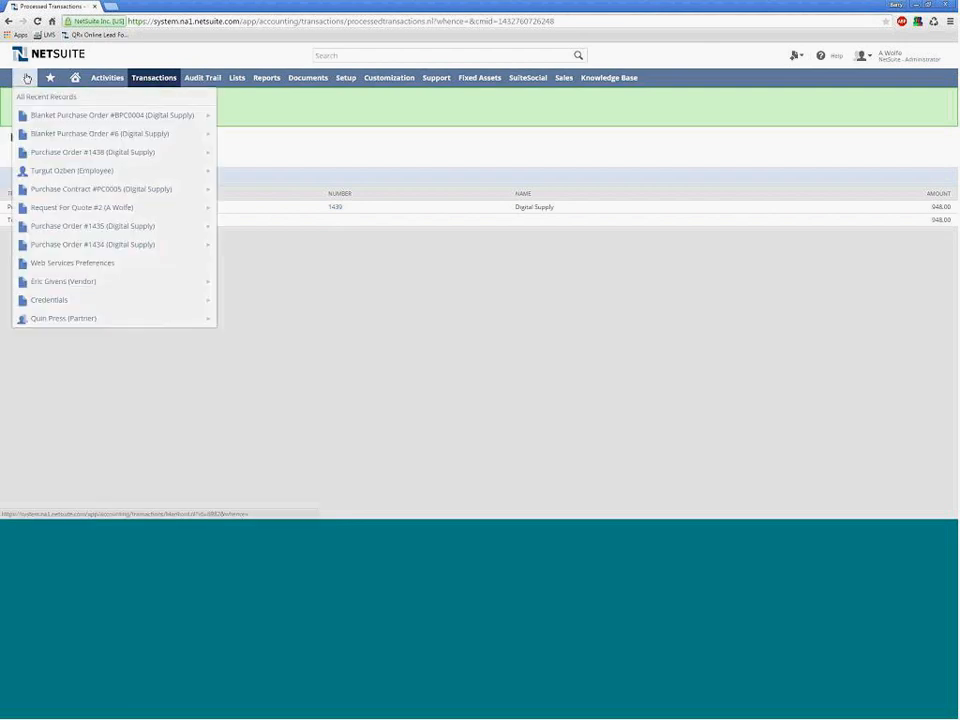
{"action": "left_click", "coordinate": [60, 119]}
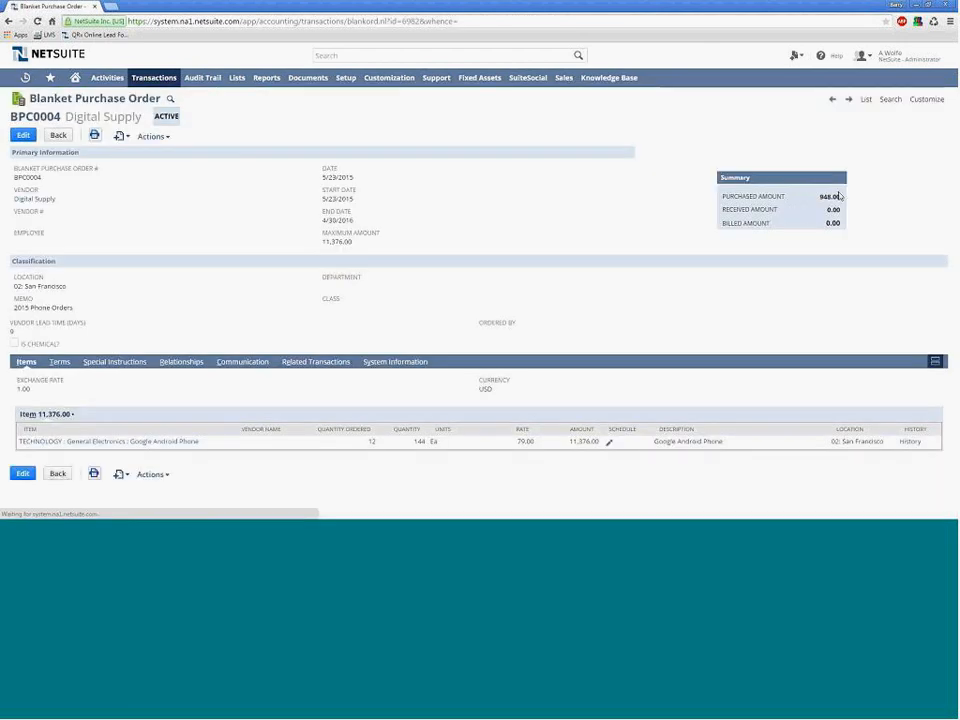
{"action": "left_click", "coordinate": [316, 363]}
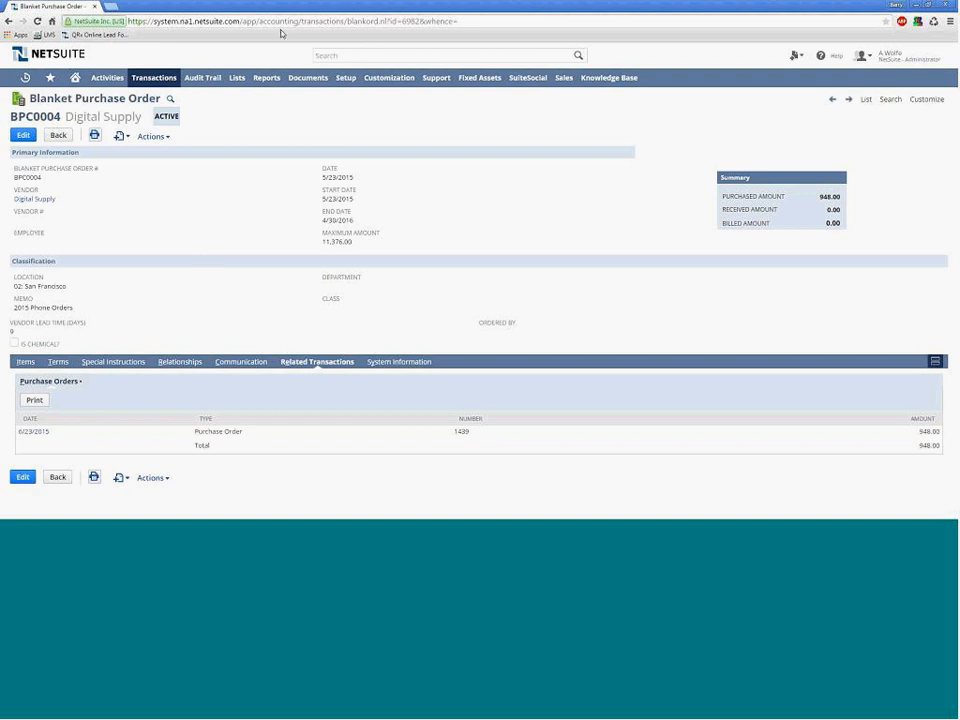
Step: Open the 5/6/2015 request for quote in view mode and examine the iPad line's additional pricing tiers
{"action": "left_click", "coordinate": [75, 86]}
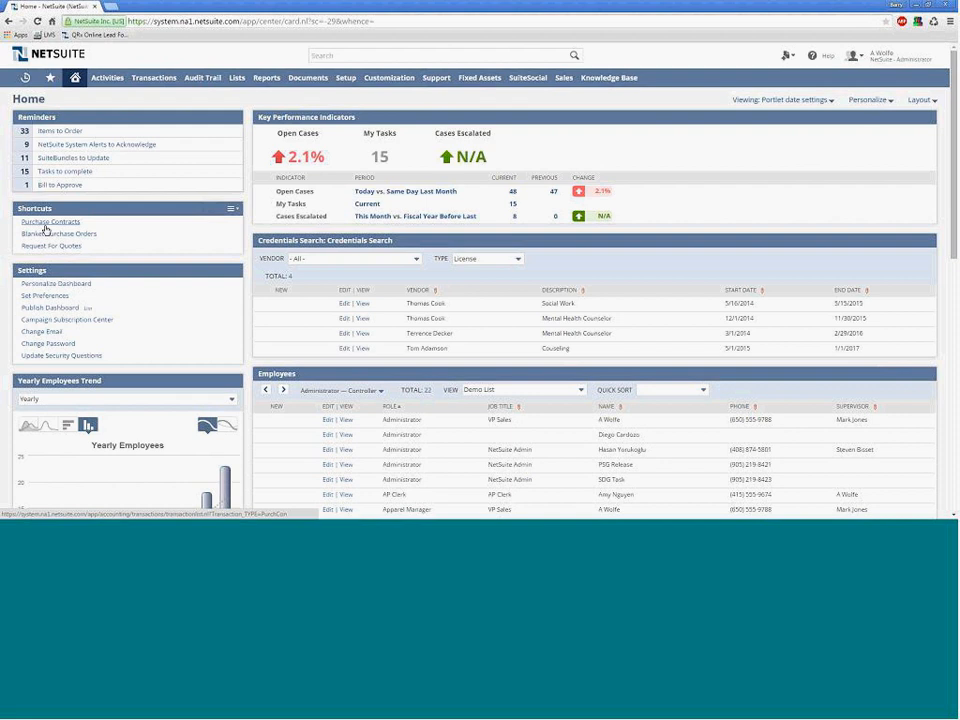
{"action": "left_click", "coordinate": [47, 246]}
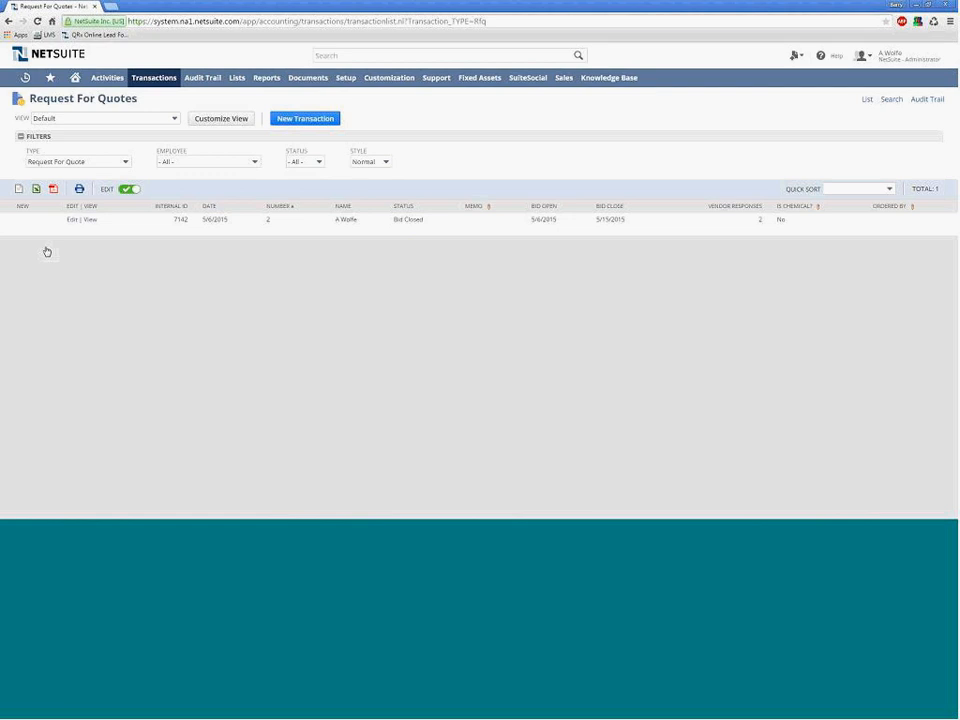
{"action": "left_click", "coordinate": [89, 221]}
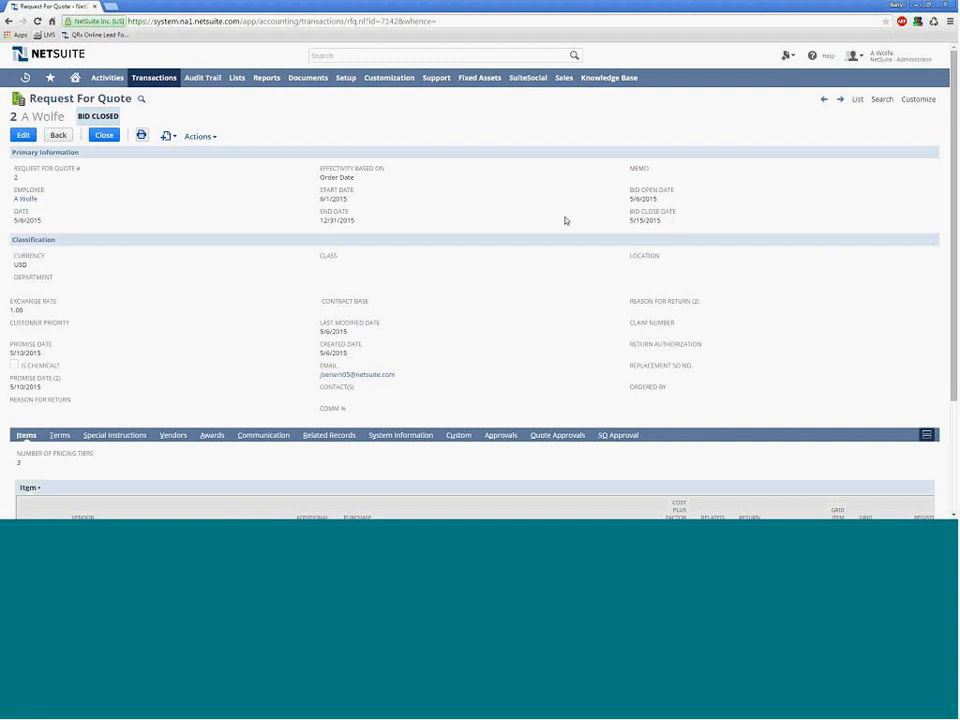
{"action": "scroll", "coordinate": [198, 447], "scroll_direction": "down", "scroll_amount": 3}
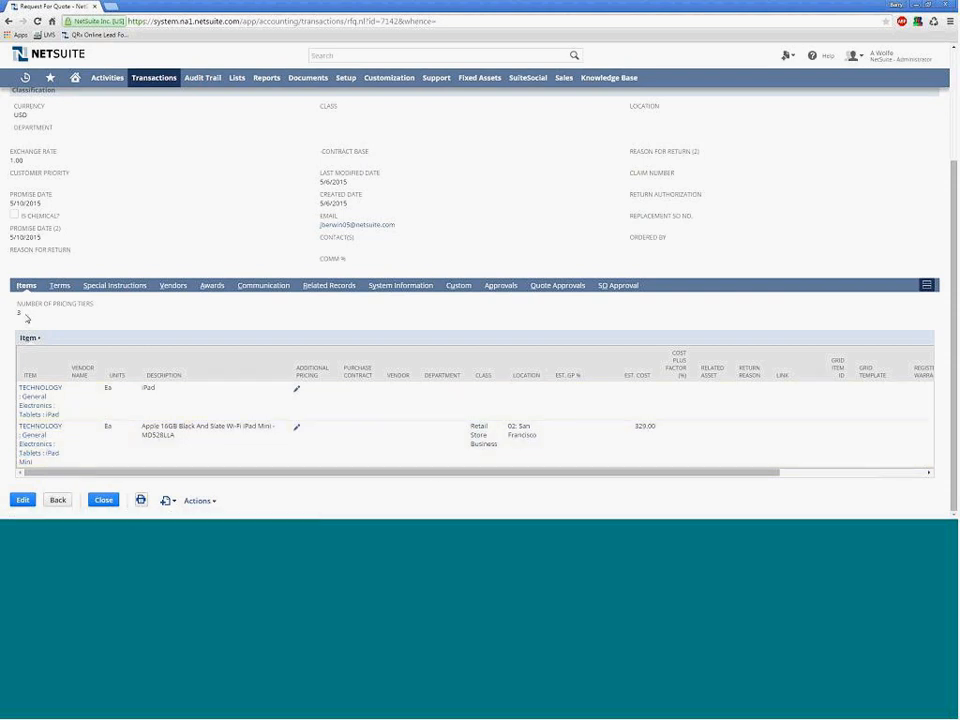
{"action": "left_click", "coordinate": [296, 390]}
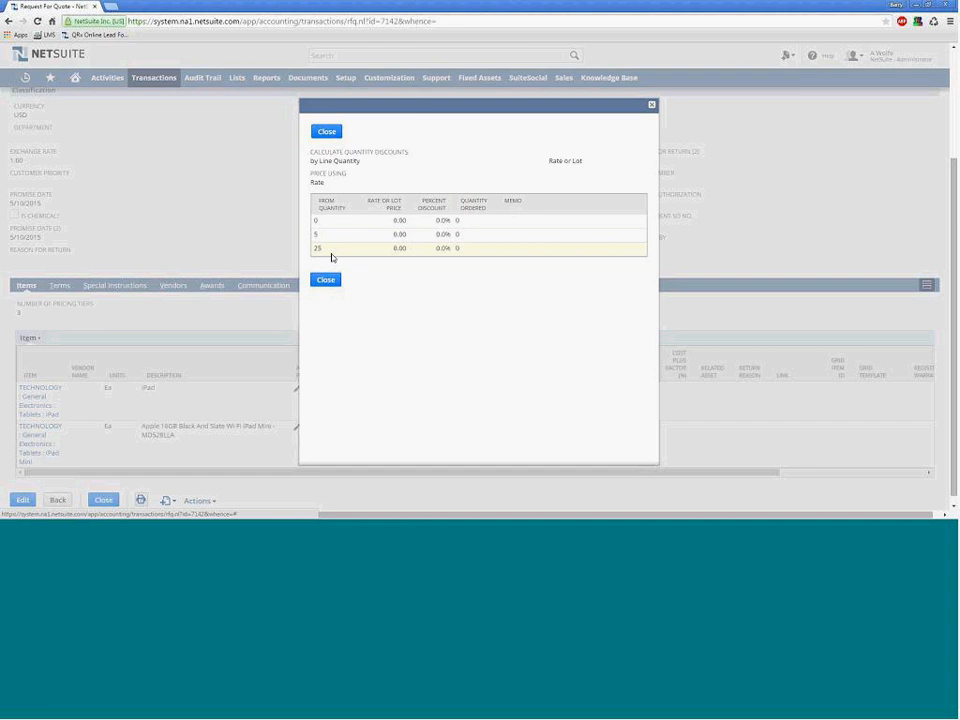
{"action": "left_click", "coordinate": [651, 108]}
Step: Review the request for quote's terms, special instructions and invited vendors
{"action": "left_click", "coordinate": [60, 287]}
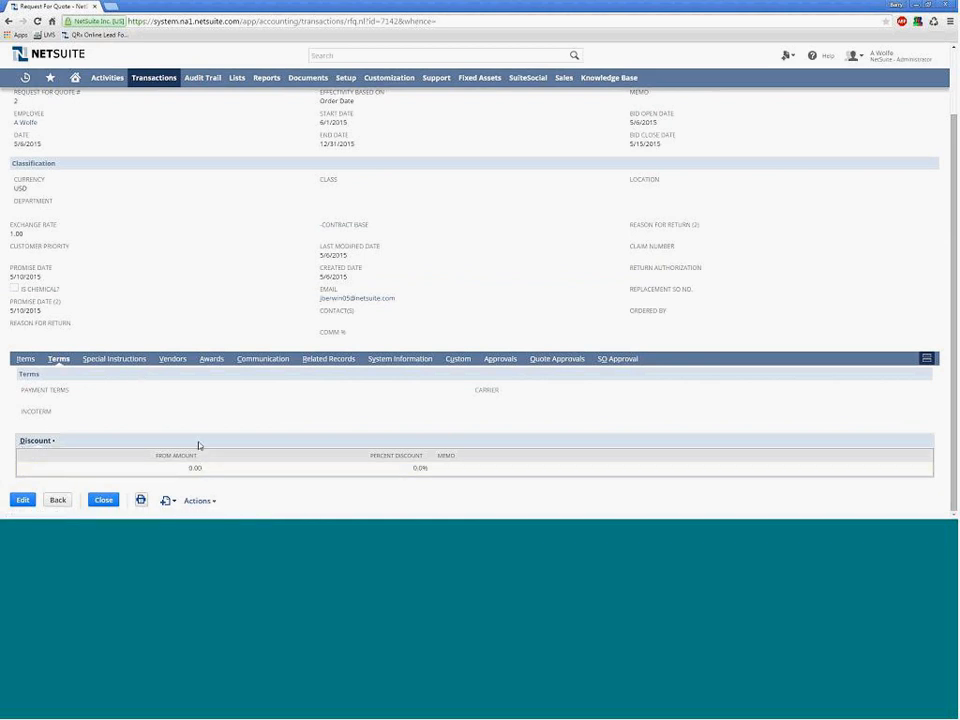
{"action": "left_click", "coordinate": [120, 359]}
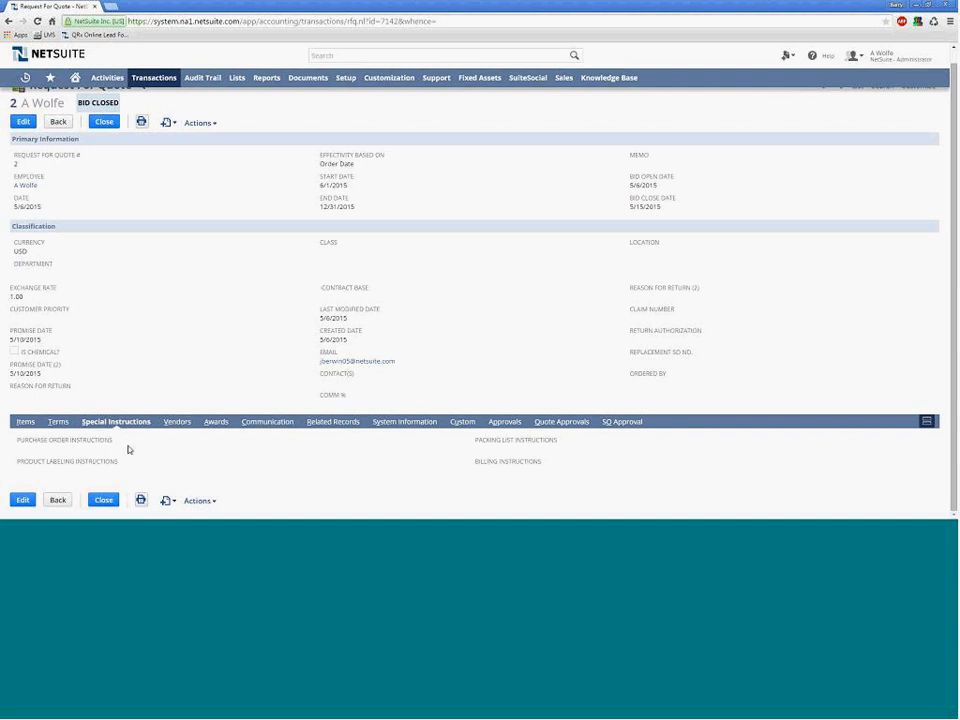
{"action": "left_click", "coordinate": [178, 424]}
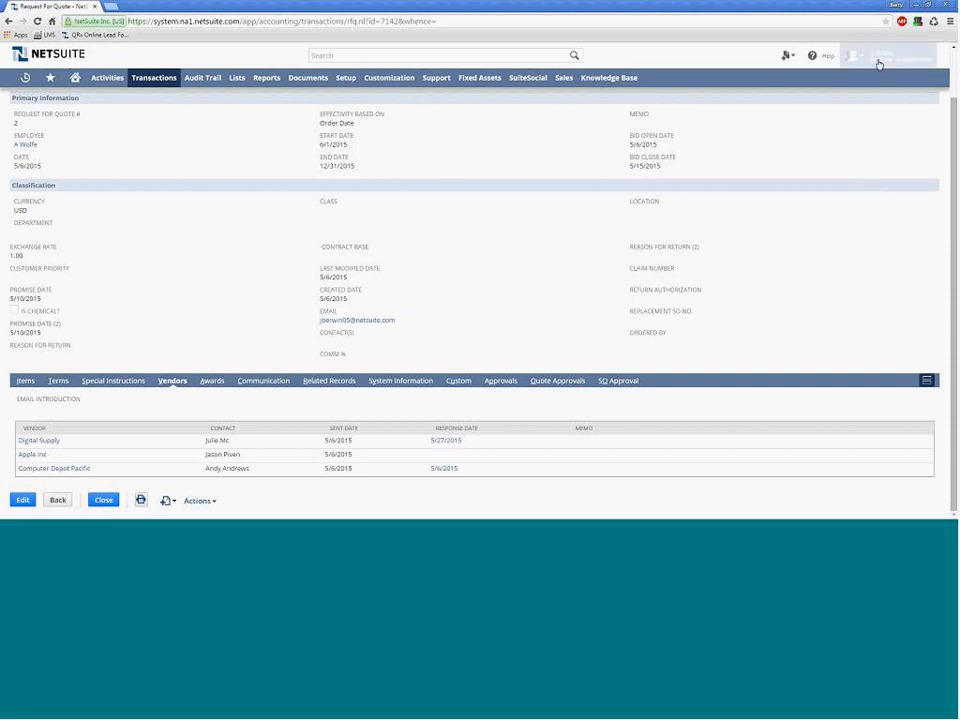
Step: Switch to the Vendor Center role, filter the transactions to Vendor Request For Quote, and view the Digital Supply response
{"action": "mouse_move", "coordinate": [872, 57]}
{"action": "left_click", "coordinate": [855, 190]}
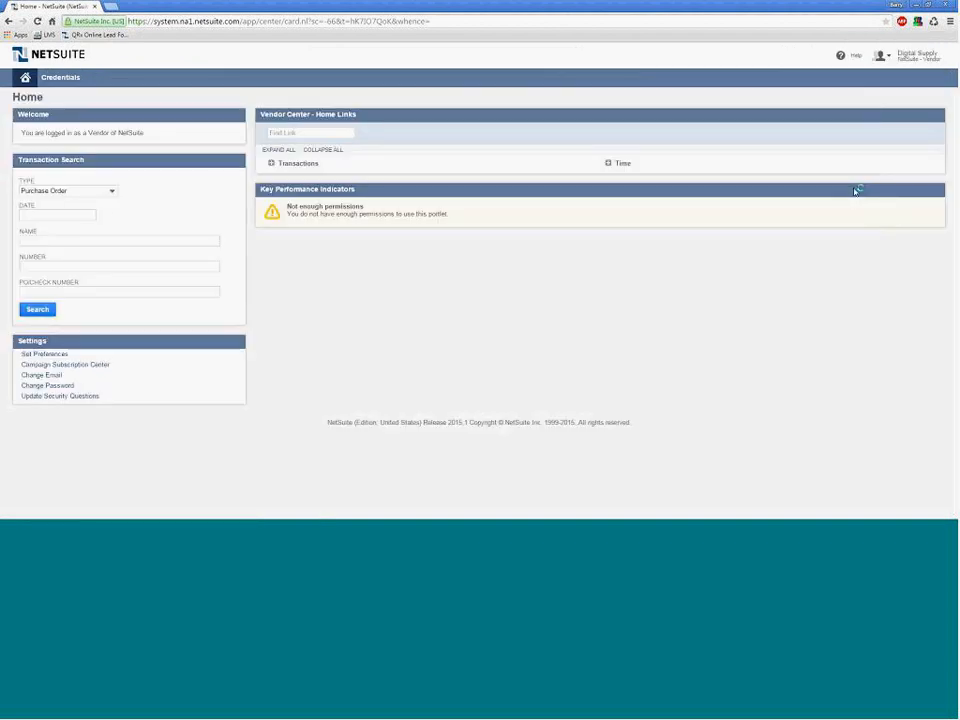
{"action": "left_click", "coordinate": [270, 164]}
{"action": "left_click", "coordinate": [300, 181]}
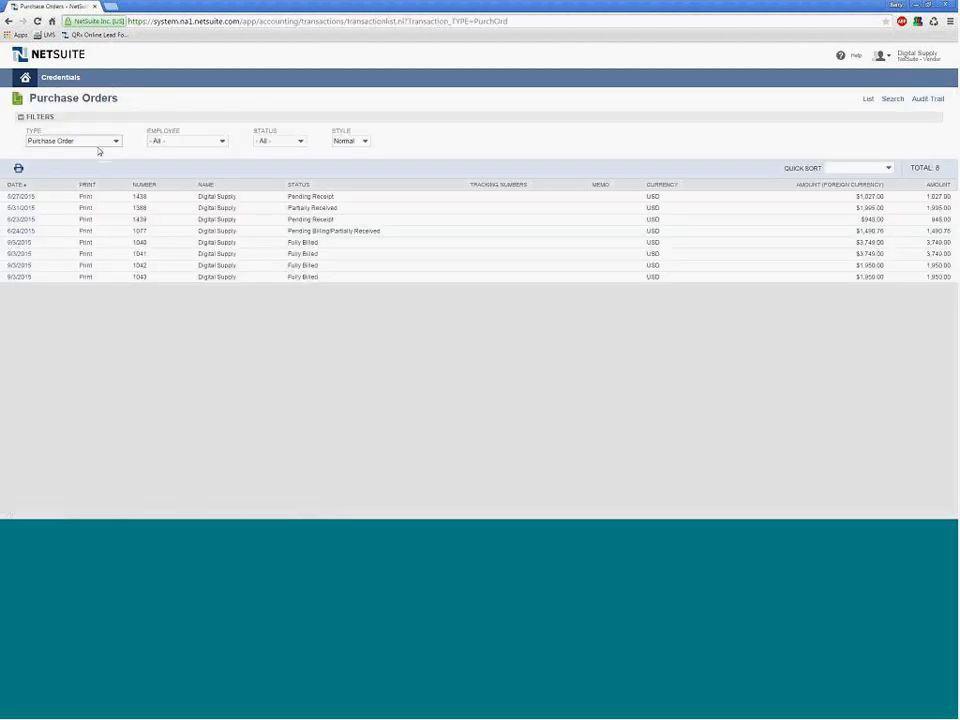
{"action": "left_click", "coordinate": [99, 142]}
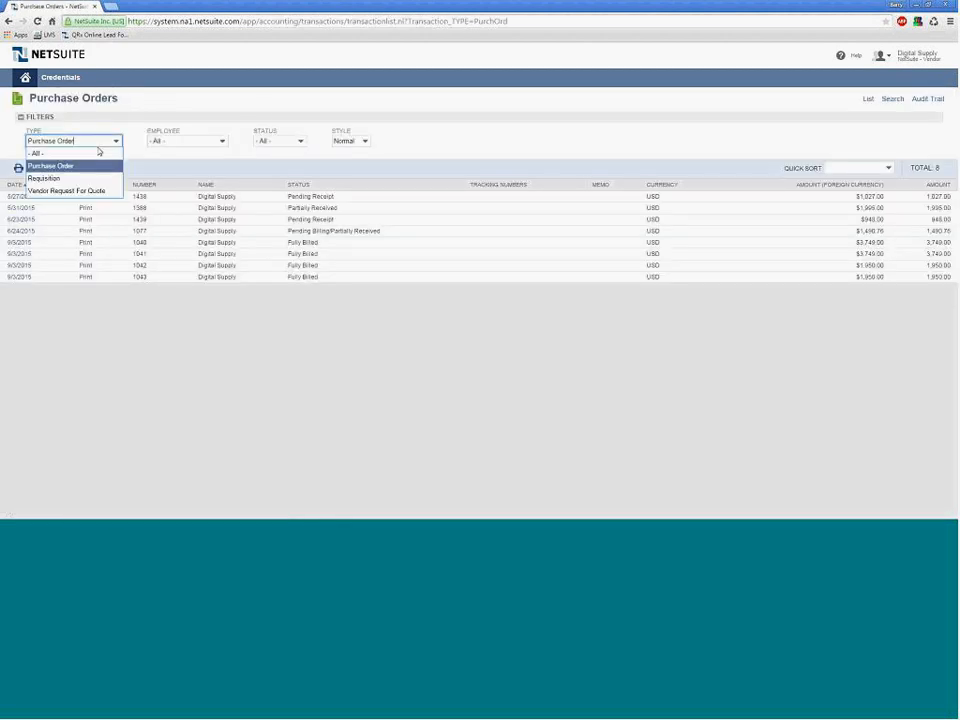
{"action": "left_click", "coordinate": [94, 192]}
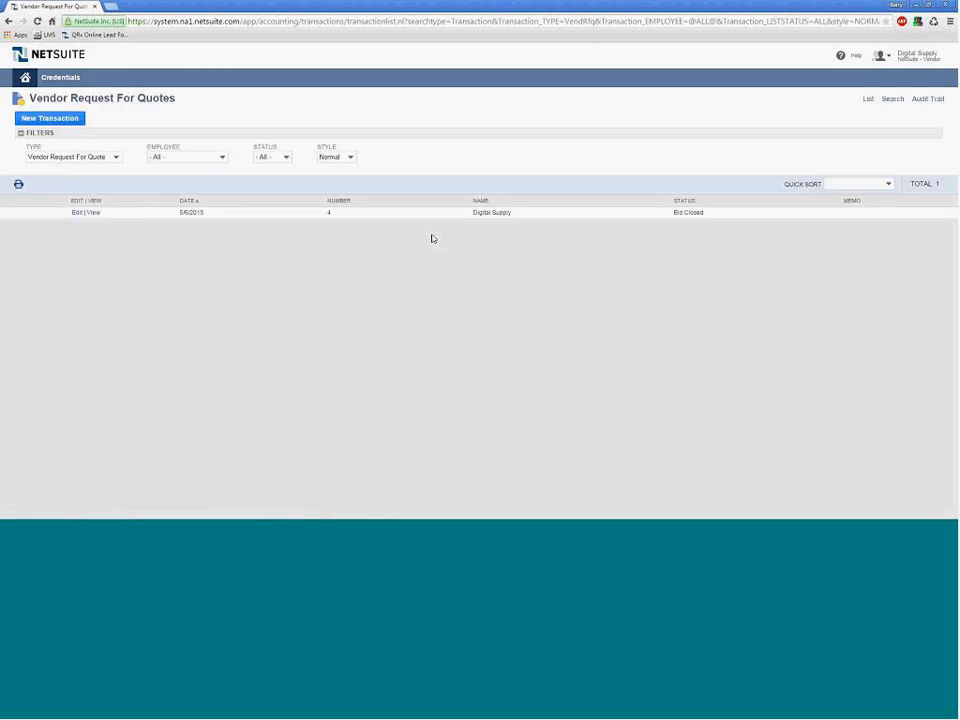
{"action": "left_click", "coordinate": [92, 217]}
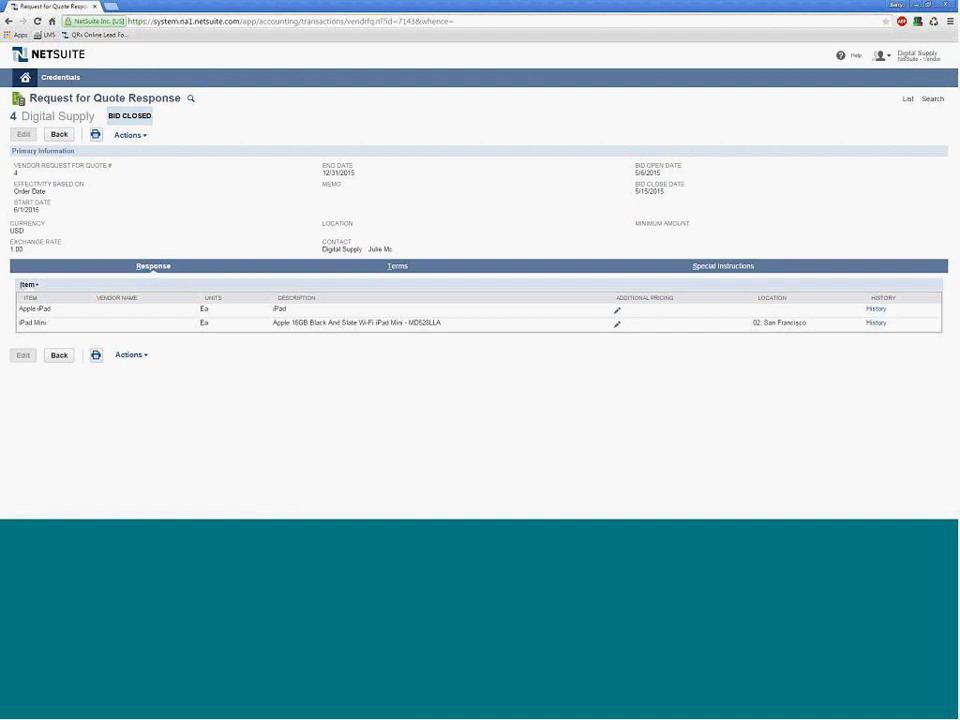
Step: Check the quote response's terms and the additional pricing of its Apple iPad and iPad Mini lines
{"action": "left_click", "coordinate": [402, 269]}
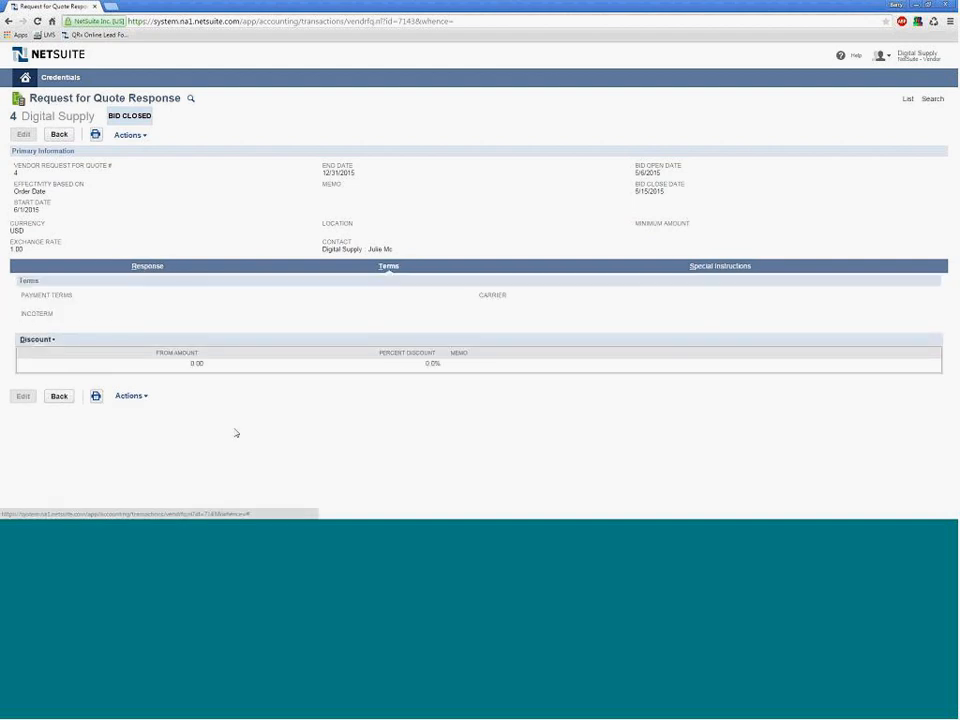
{"action": "left_click", "coordinate": [156, 269]}
{"action": "left_click", "coordinate": [617, 317]}
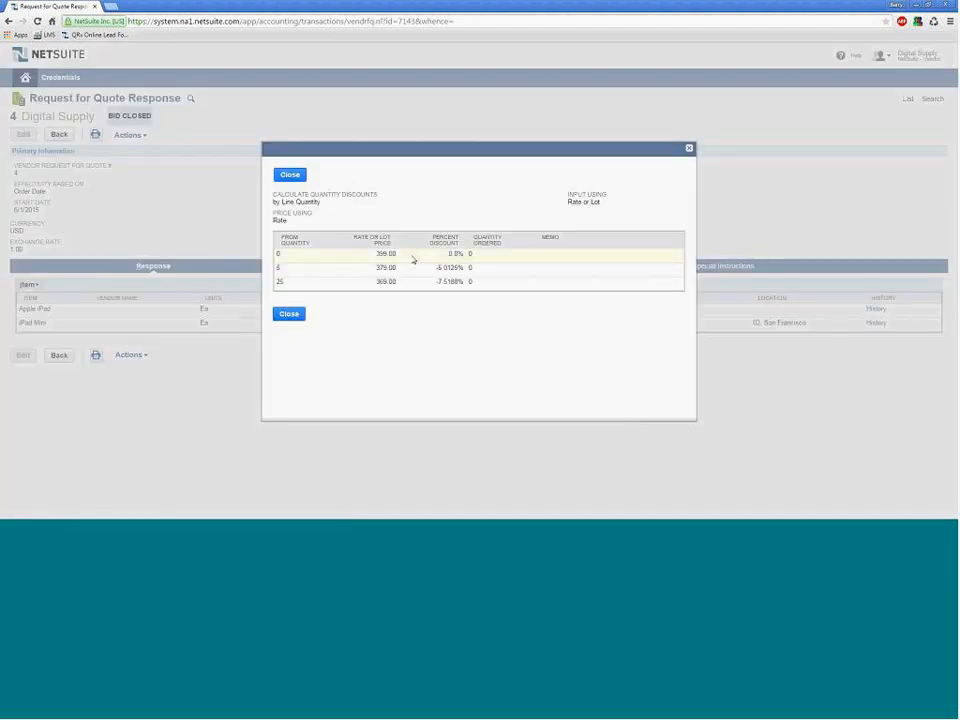
{"action": "left_click", "coordinate": [688, 148]}
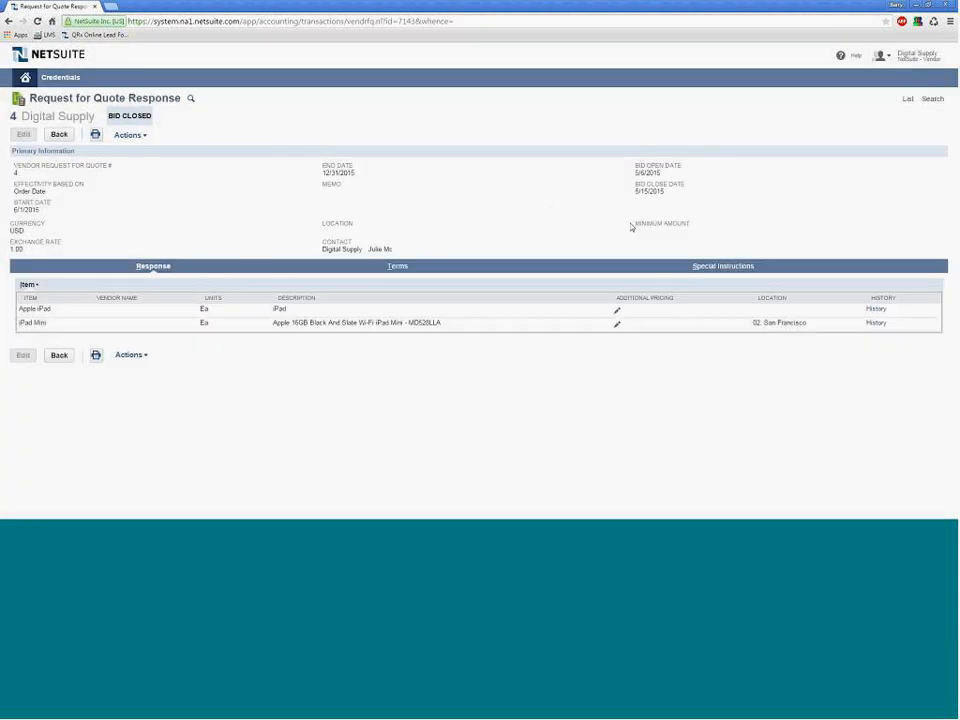
{"action": "left_click", "coordinate": [616, 327]}
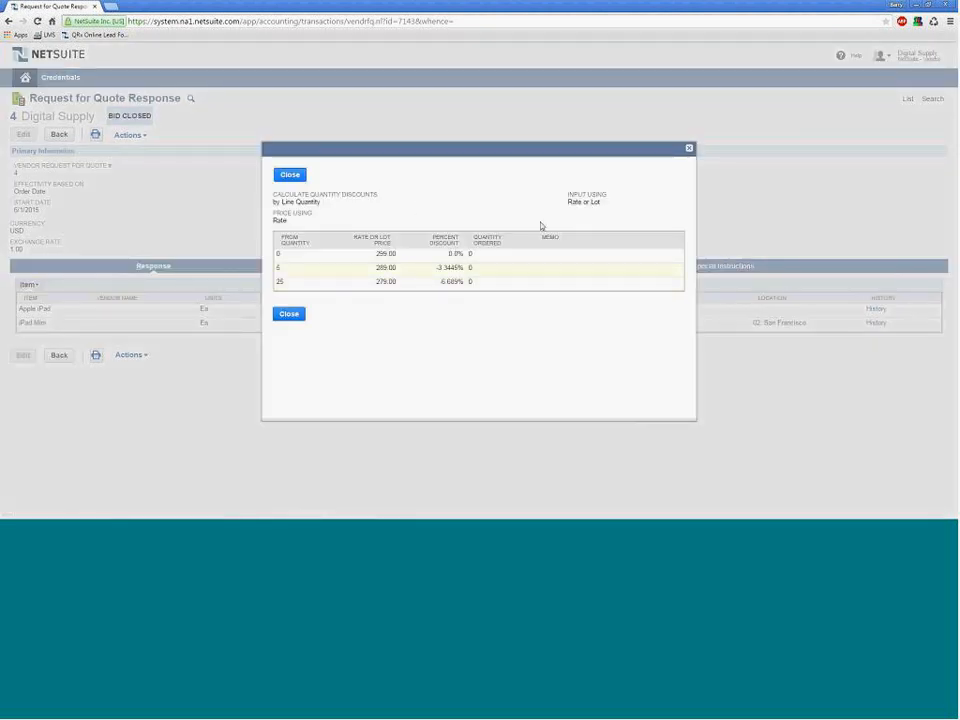
{"action": "left_click", "coordinate": [688, 149]}
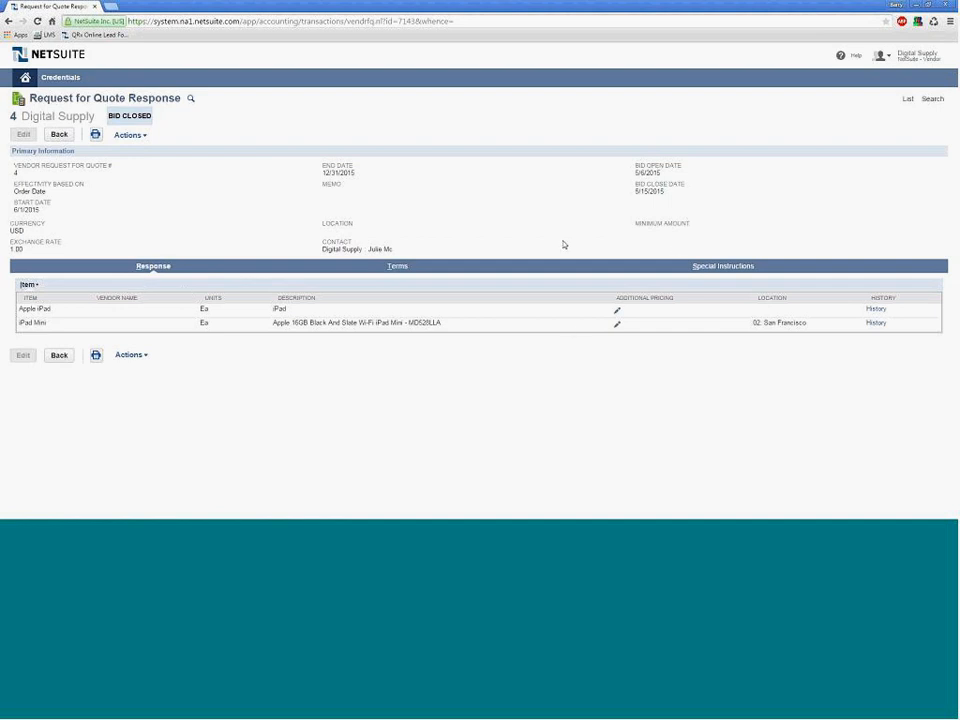
Step: Switch back to the Administrator role, reopen the 5/6/2015 request for quote, and review its vendors' response dates
{"action": "mouse_move", "coordinate": [912, 57]}
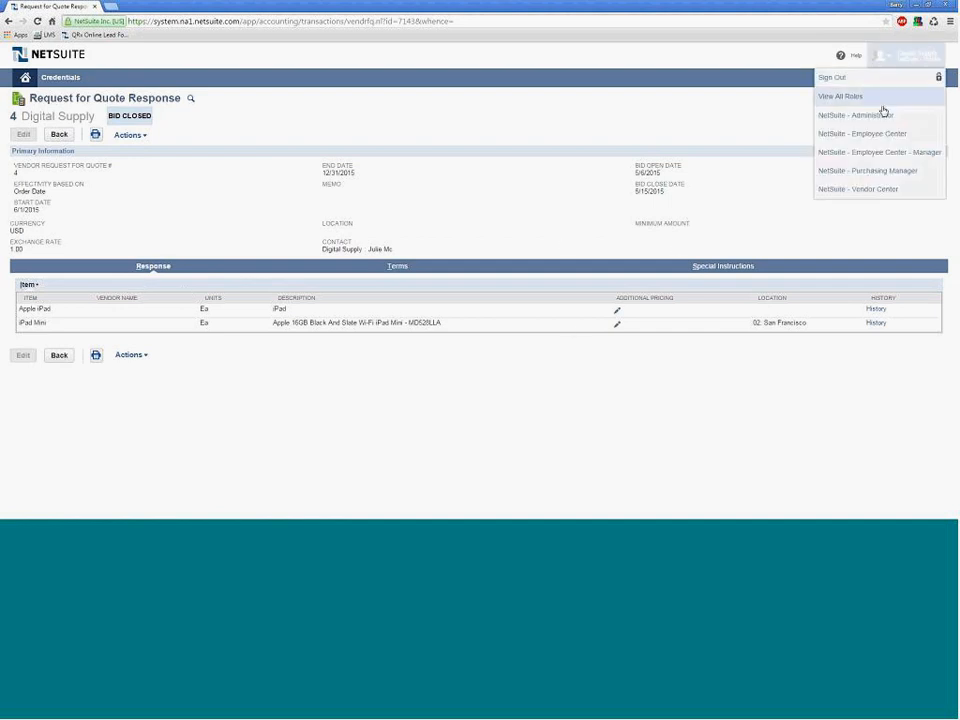
{"action": "left_click", "coordinate": [883, 118]}
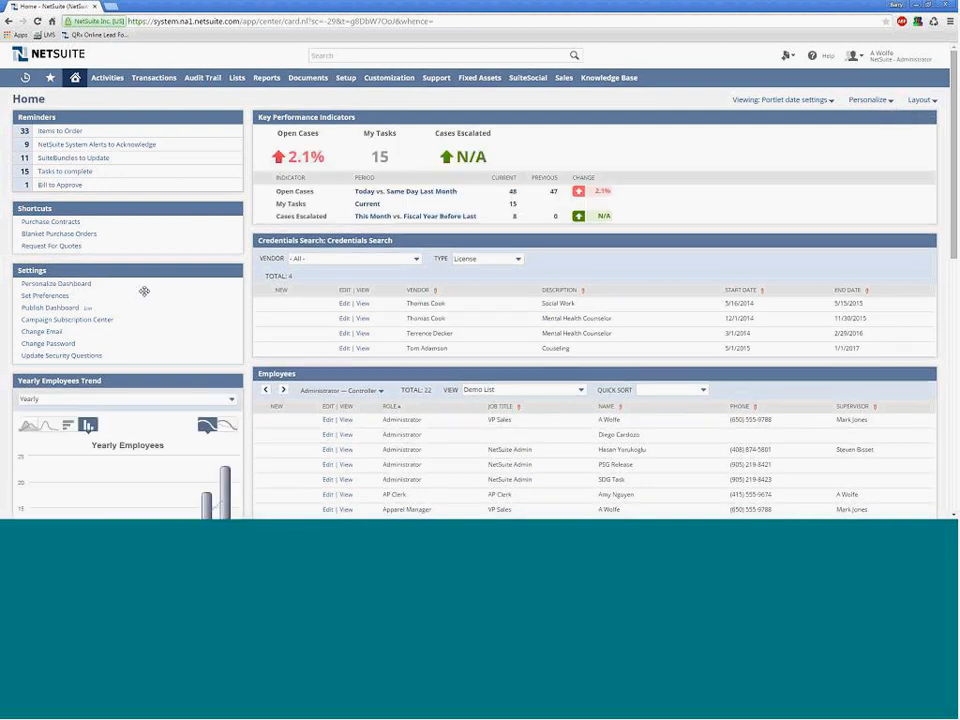
{"action": "left_click", "coordinate": [51, 247]}
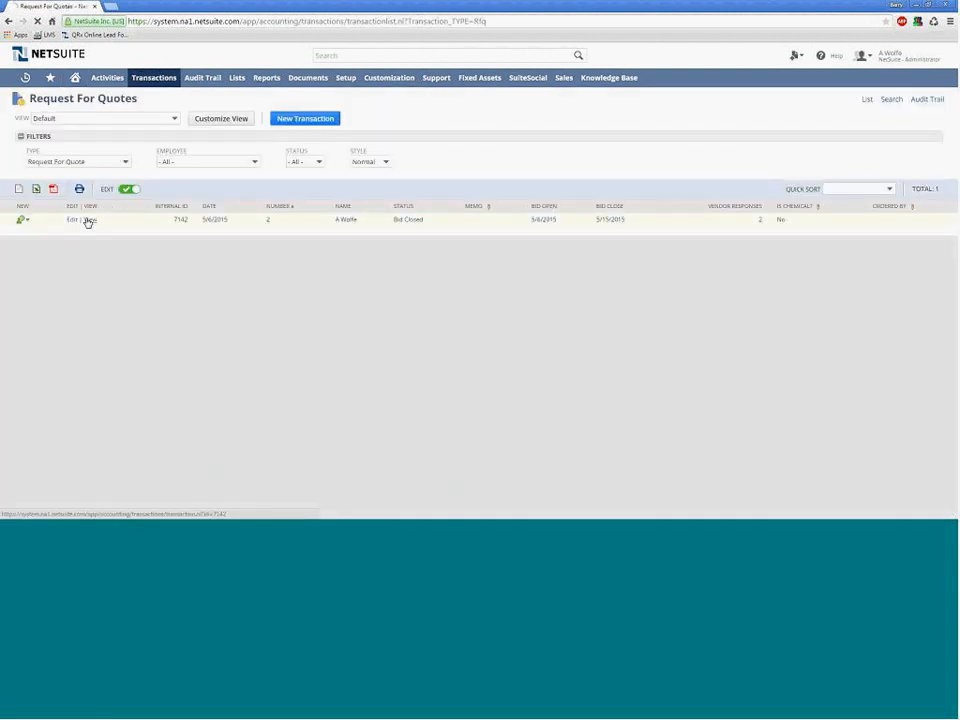
{"action": "left_click", "coordinate": [87, 220]}
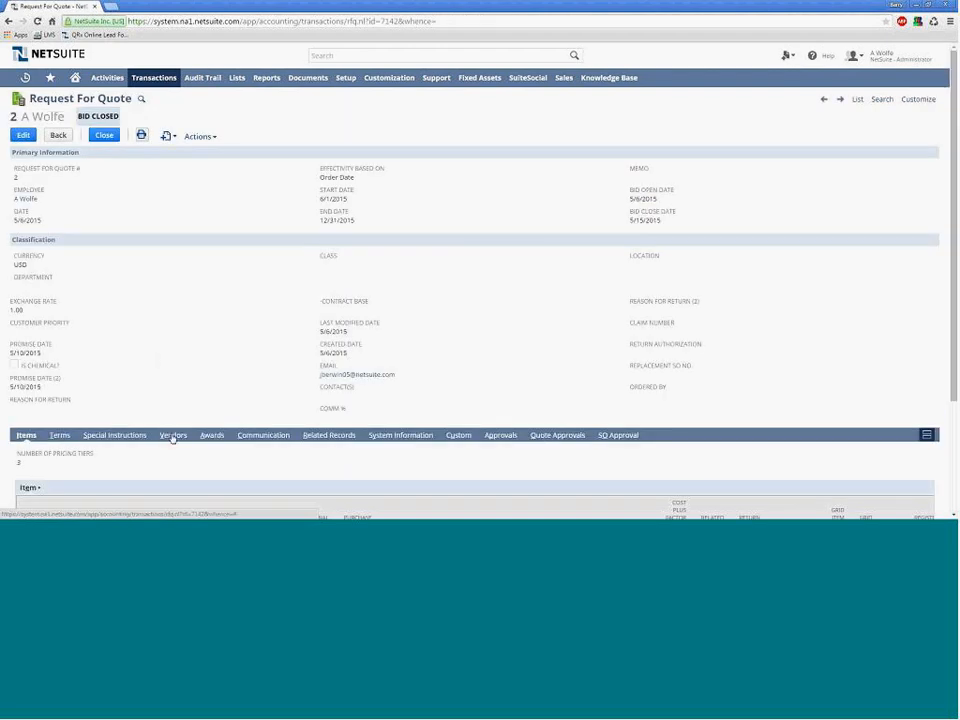
{"action": "left_click", "coordinate": [172, 436]}
{"action": "scroll", "coordinate": [499, 446], "scroll_direction": "down", "scroll_amount": 1}
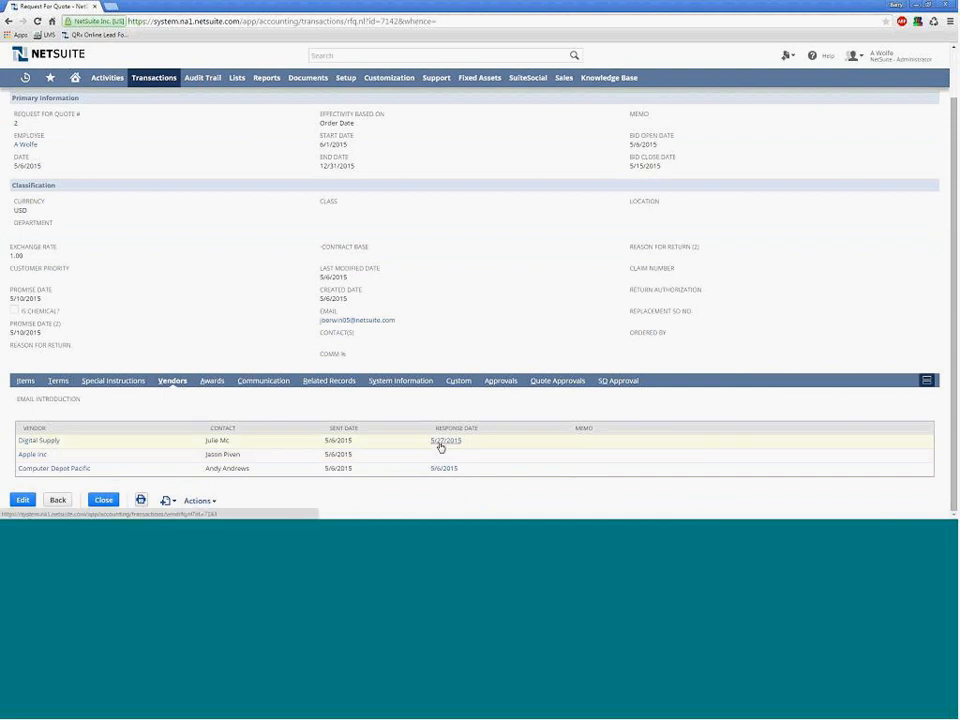
Step: View the request for quote's awards, and open the record for editing at its award lines
{"action": "left_click", "coordinate": [211, 381]}
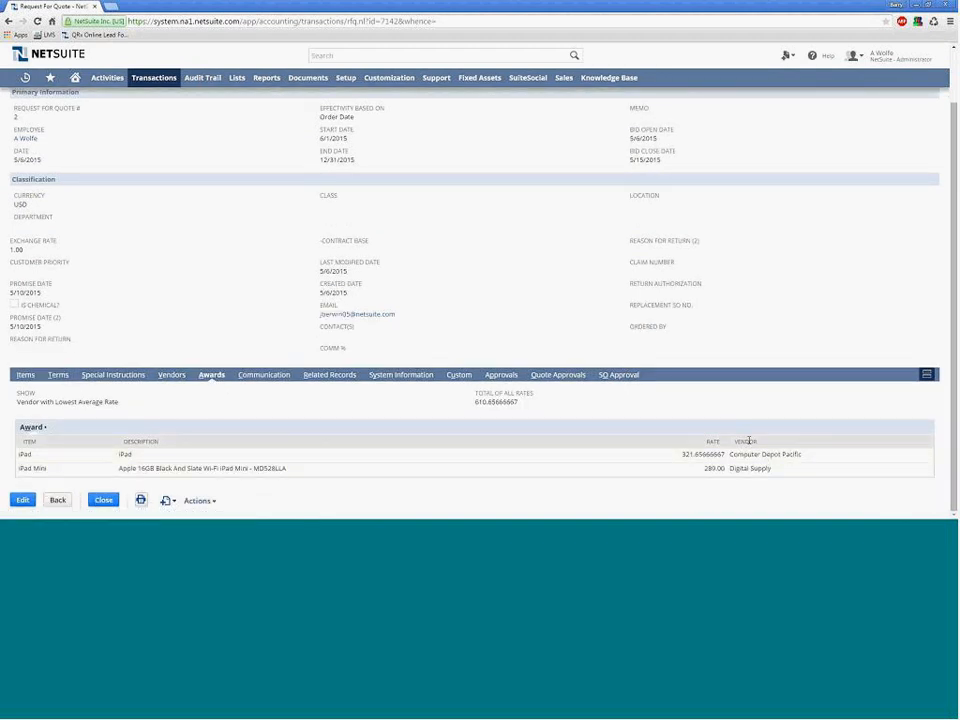
{"action": "left_click", "coordinate": [22, 500]}
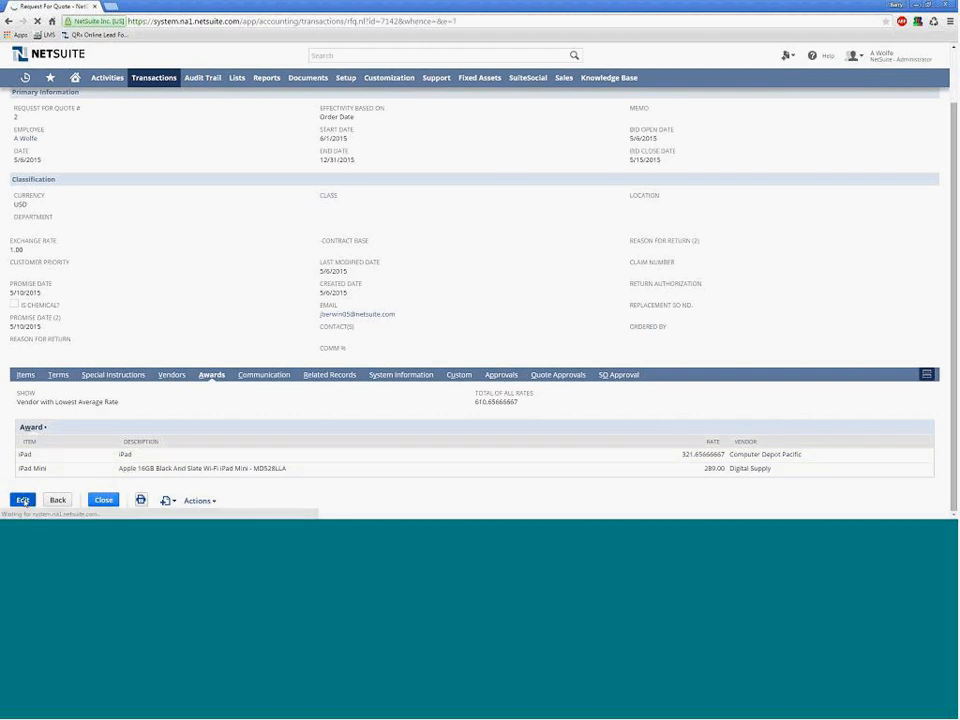
{"action": "left_click", "coordinate": [211, 374]}
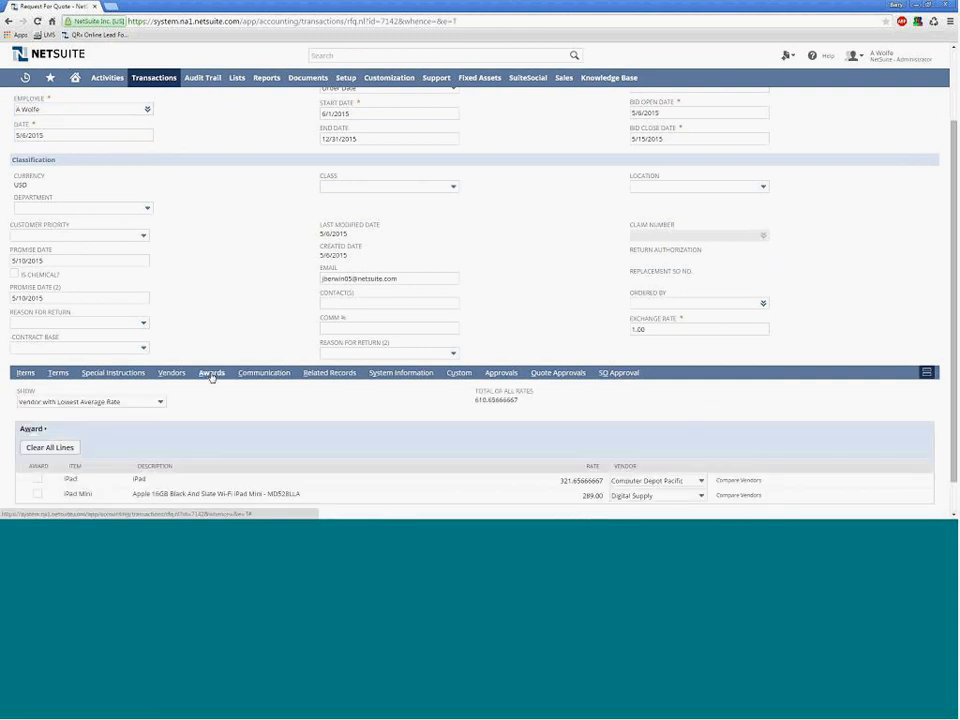
{"action": "scroll", "coordinate": [211, 378], "scroll_direction": "down", "scroll_amount": 1}
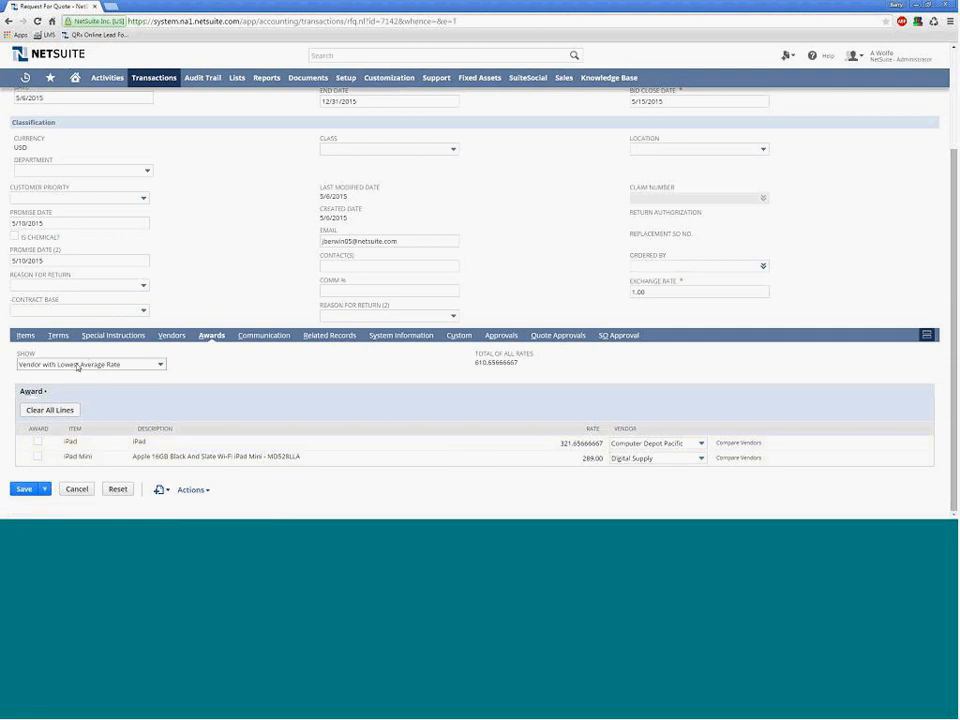
Step: Compare the vendors' average and tier rates for the iPad and iPad Mini award lines
{"action": "left_click", "coordinate": [599, 445]}
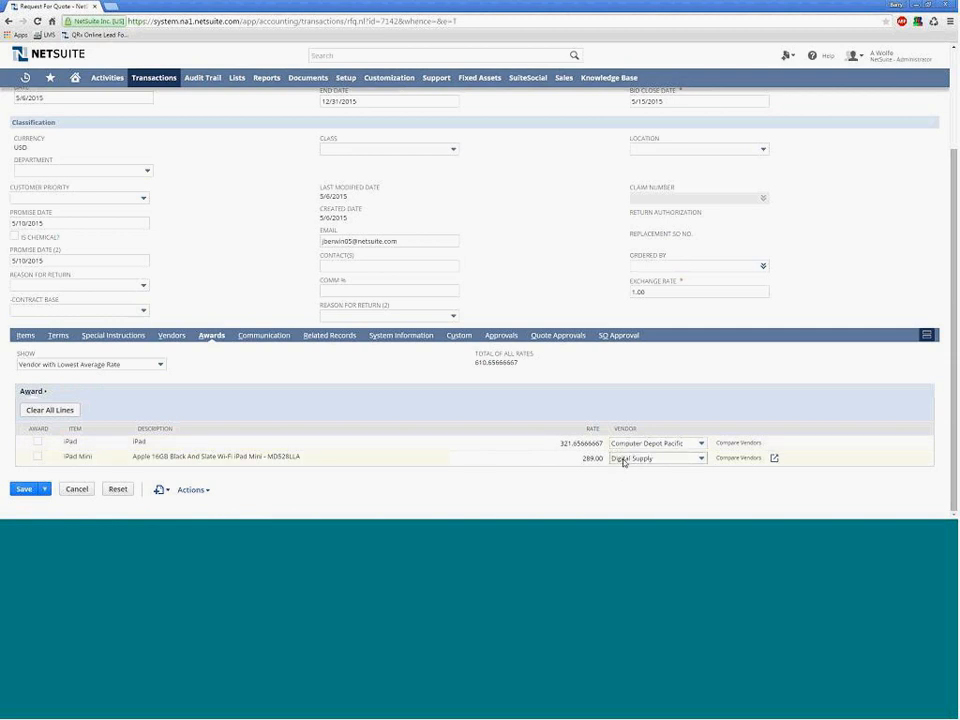
{"action": "left_click", "coordinate": [728, 448]}
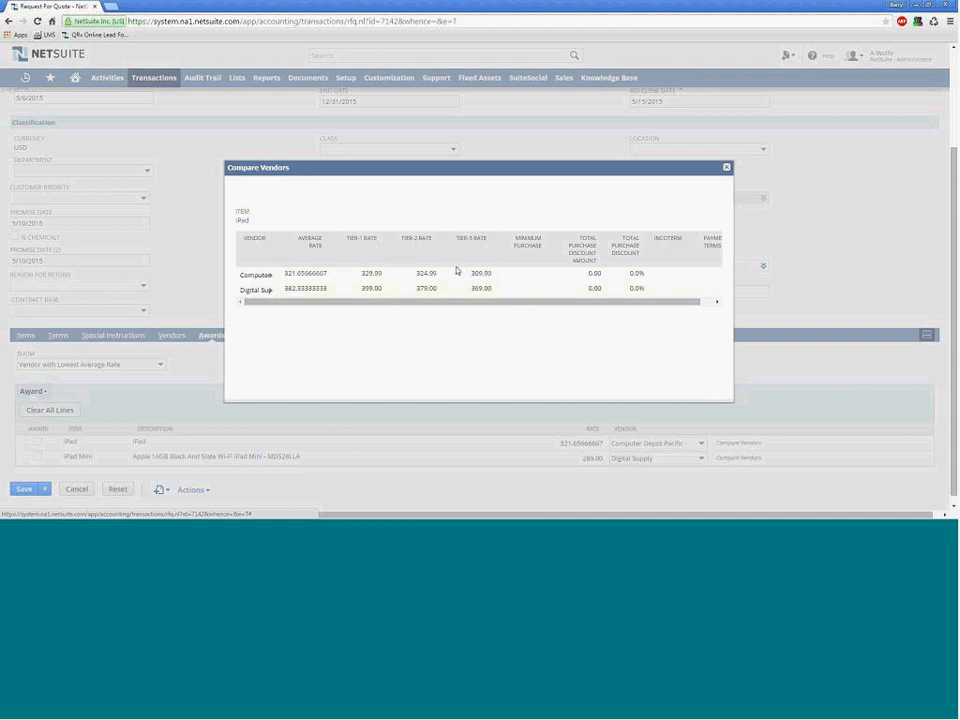
{"action": "left_click", "coordinate": [726, 167]}
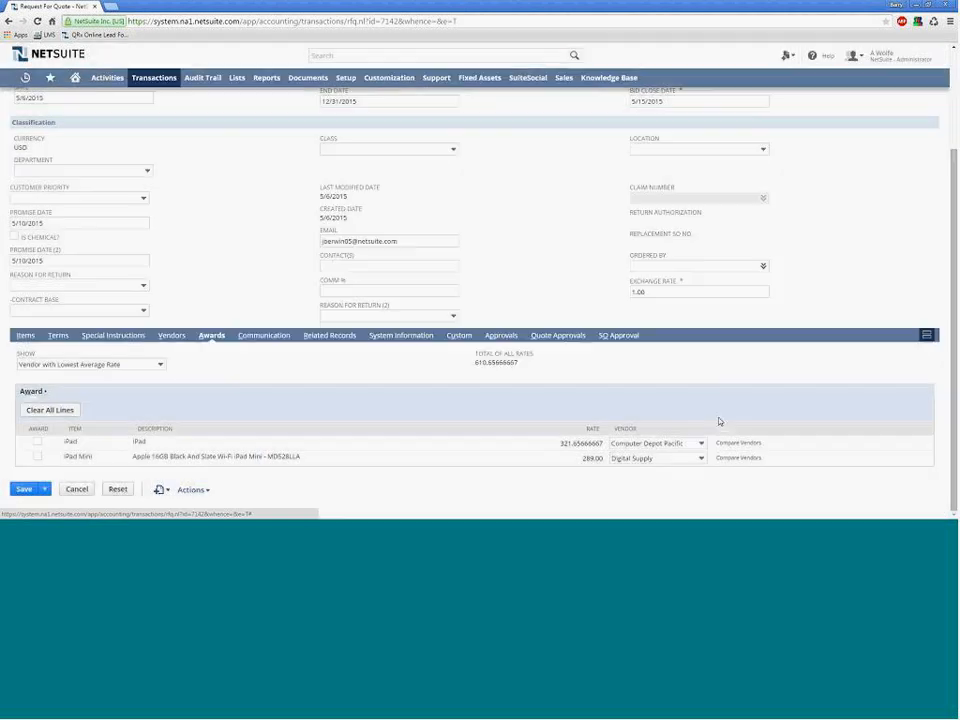
{"action": "left_click", "coordinate": [735, 461]}
{"action": "left_click", "coordinate": [735, 459]}
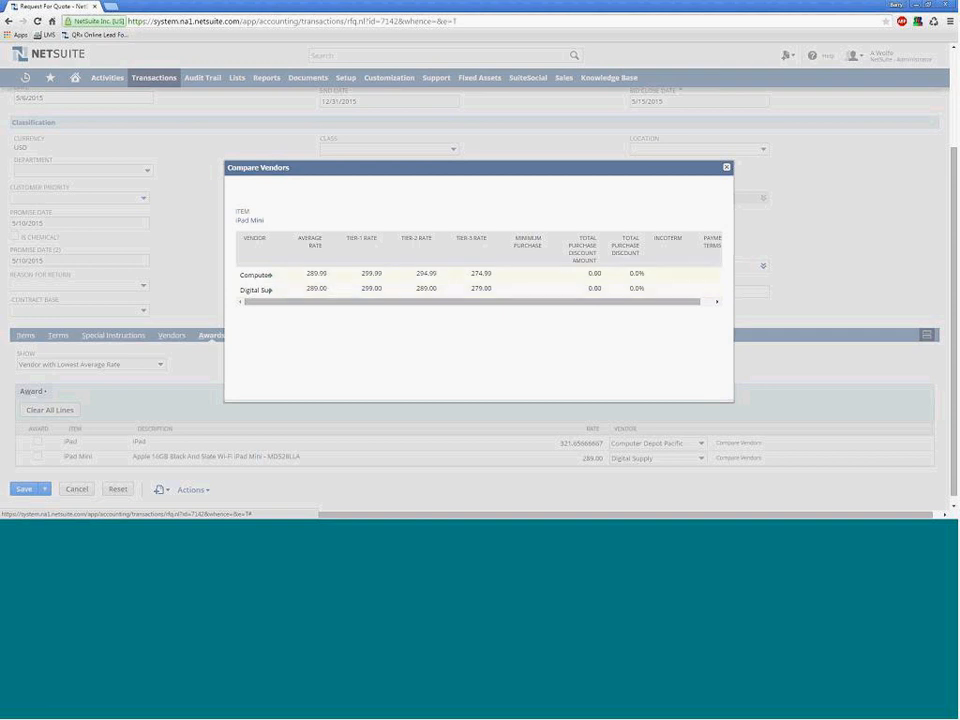
{"action": "left_click", "coordinate": [727, 168]}
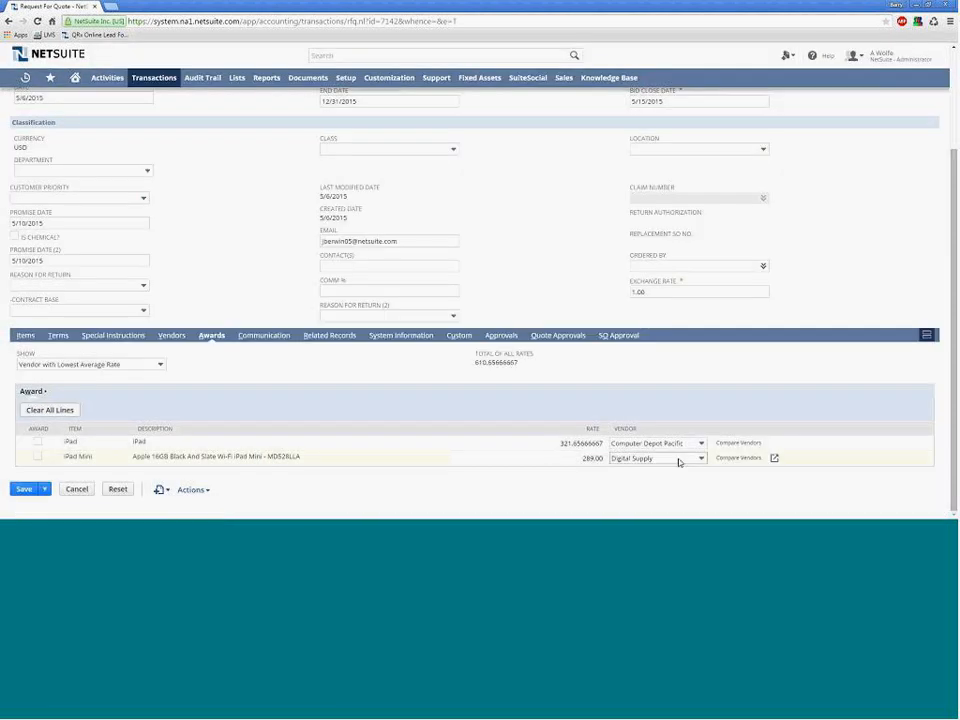
Step: Set the iPad Mini's award vendor to Computer Depot Pacific and mark both the iPad and iPad Mini lines as awarded
{"action": "left_click", "coordinate": [679, 460]}
{"action": "left_click", "coordinate": [665, 471]}
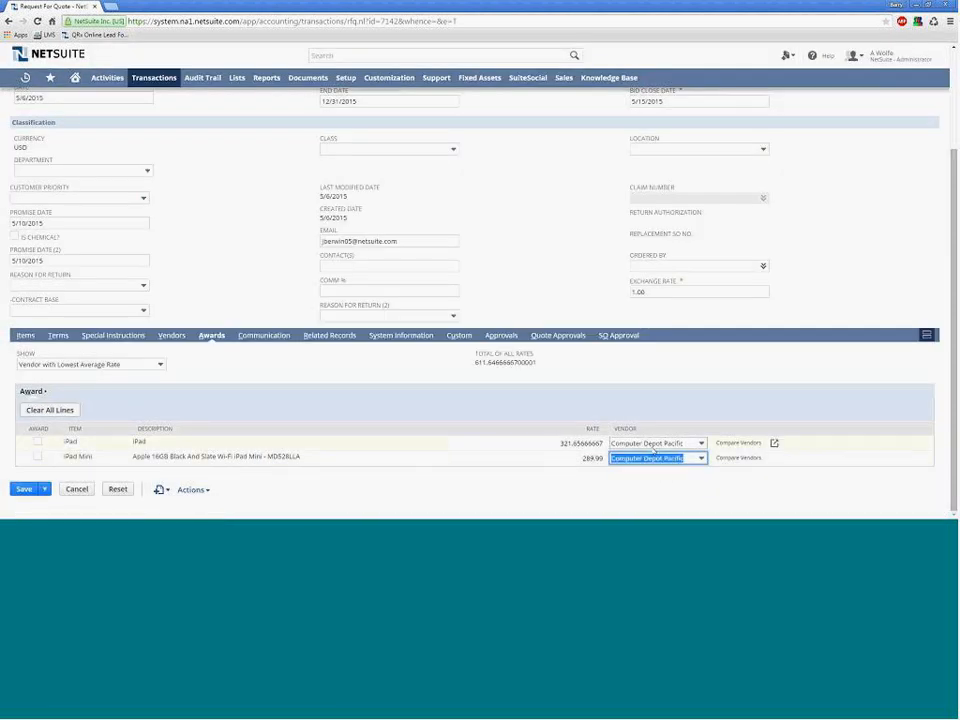
{"action": "left_click", "coordinate": [37, 442]}
{"action": "left_click", "coordinate": [37, 456]}
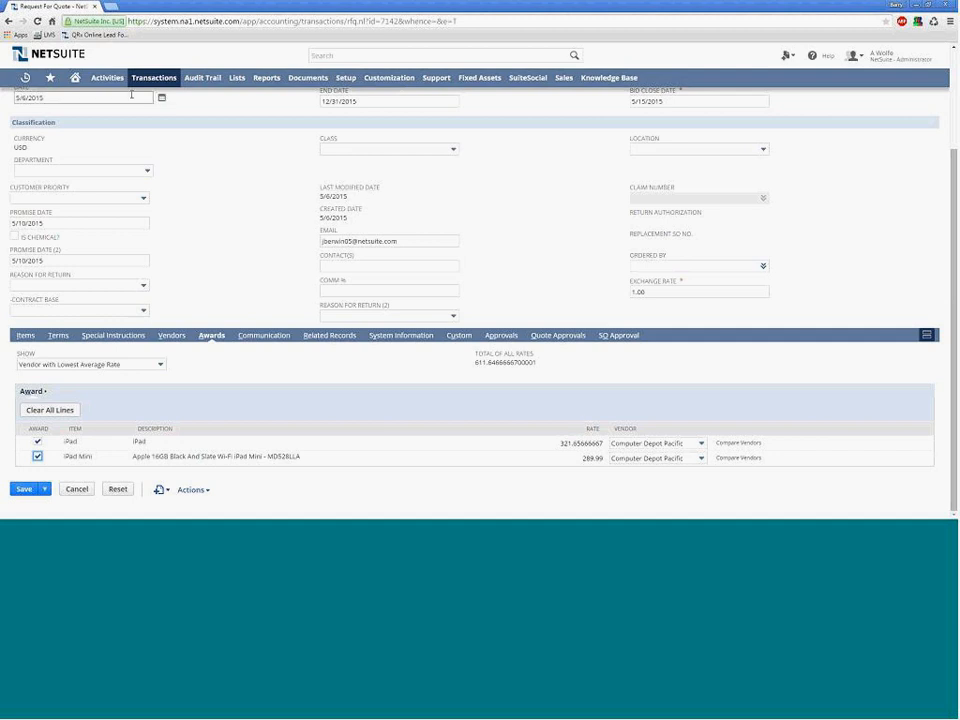
Step: Leave the request for quote without saving, and view the Digital Supply purchase contract PC0005 from the purchase contracts list
{"action": "left_click", "coordinate": [73, 79]}
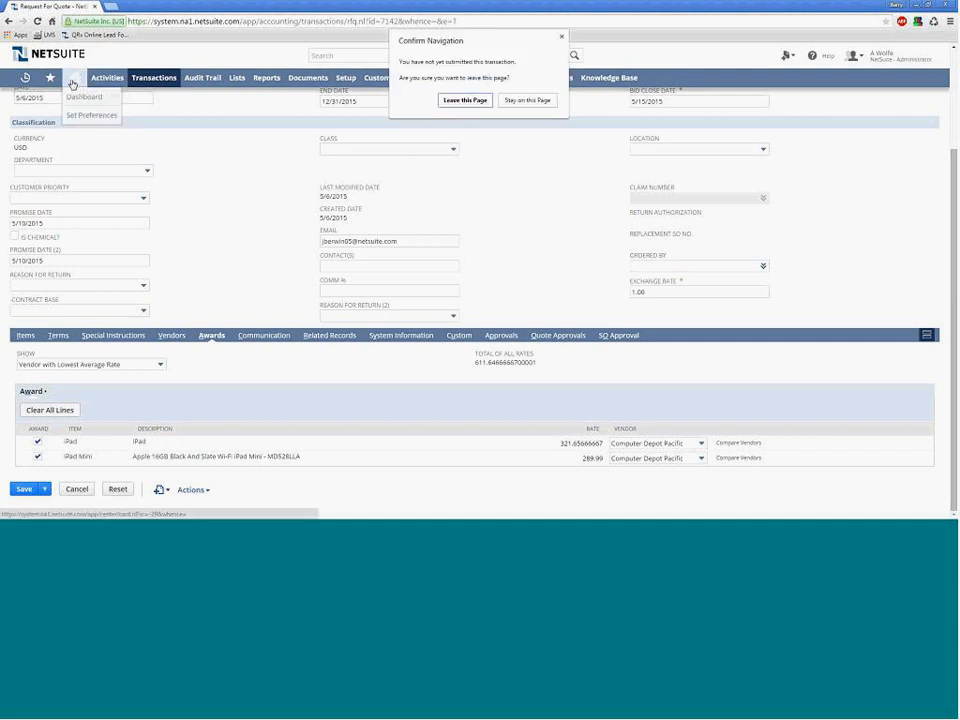
{"action": "left_click", "coordinate": [465, 100]}
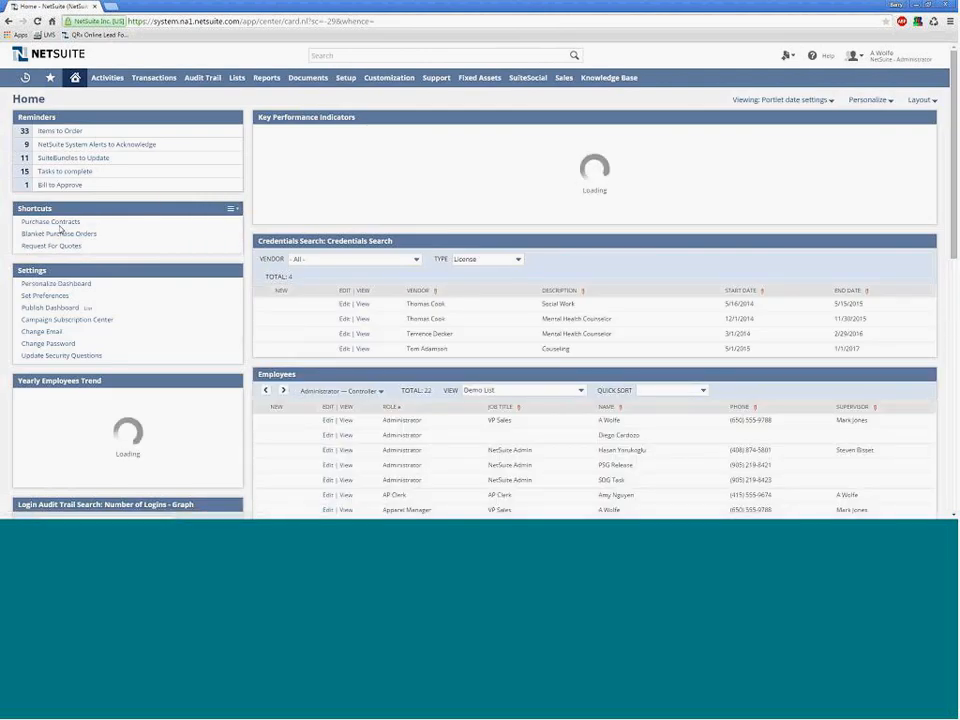
{"action": "left_click", "coordinate": [61, 224]}
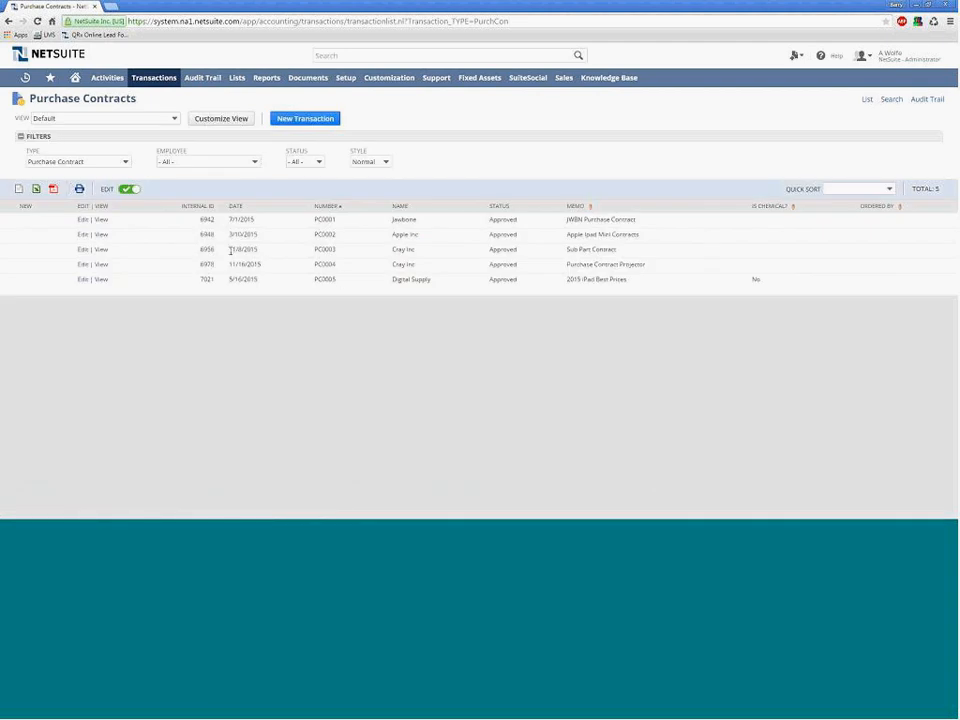
{"action": "left_click", "coordinate": [100, 280]}
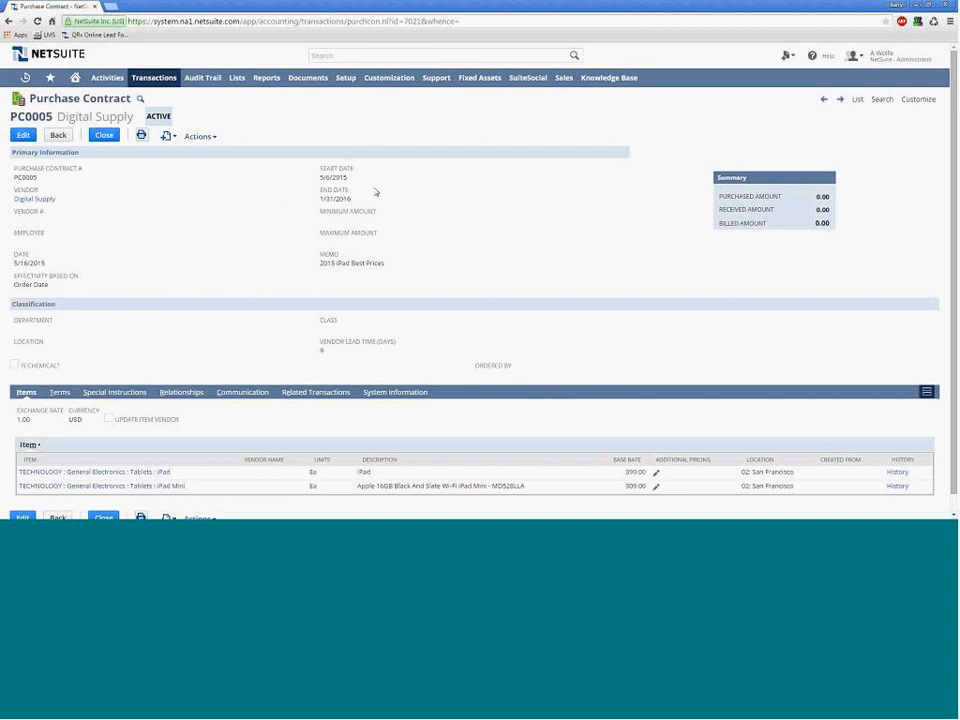
Step: Review the purchase contract's payment terms and discounts, and the additional pricing of its iPad and iPad Mini lines
{"action": "scroll", "coordinate": [375, 192], "scroll_direction": "down", "scroll_amount": 1}
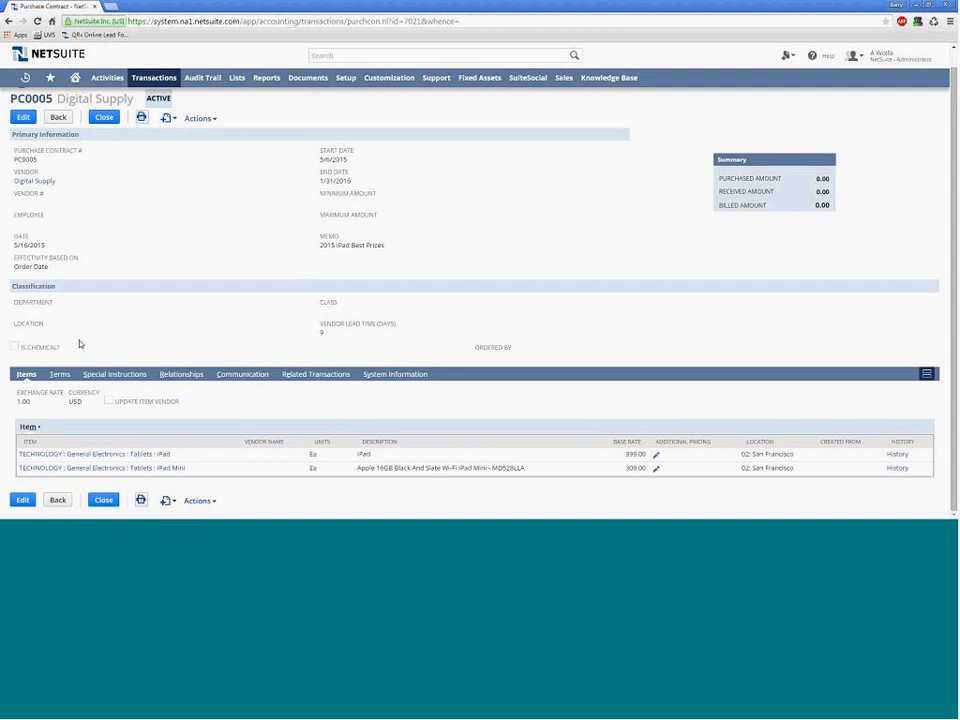
{"action": "left_click", "coordinate": [60, 379]}
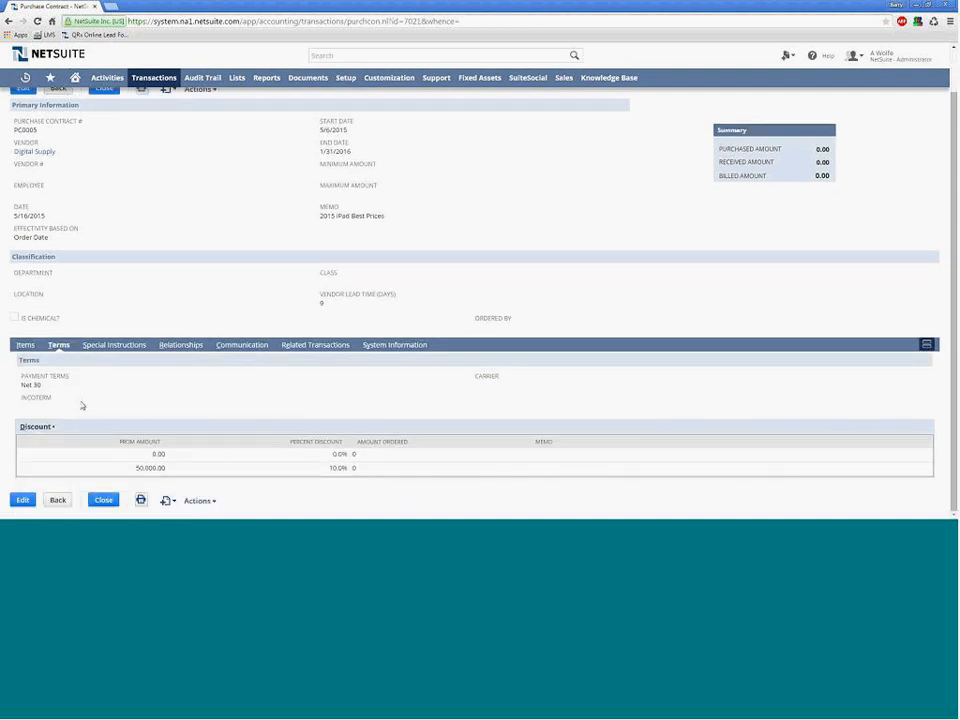
{"action": "left_click_drag", "start_coordinate": [131, 469], "coordinate": [162, 469]}
{"action": "left_click", "coordinate": [26, 344]}
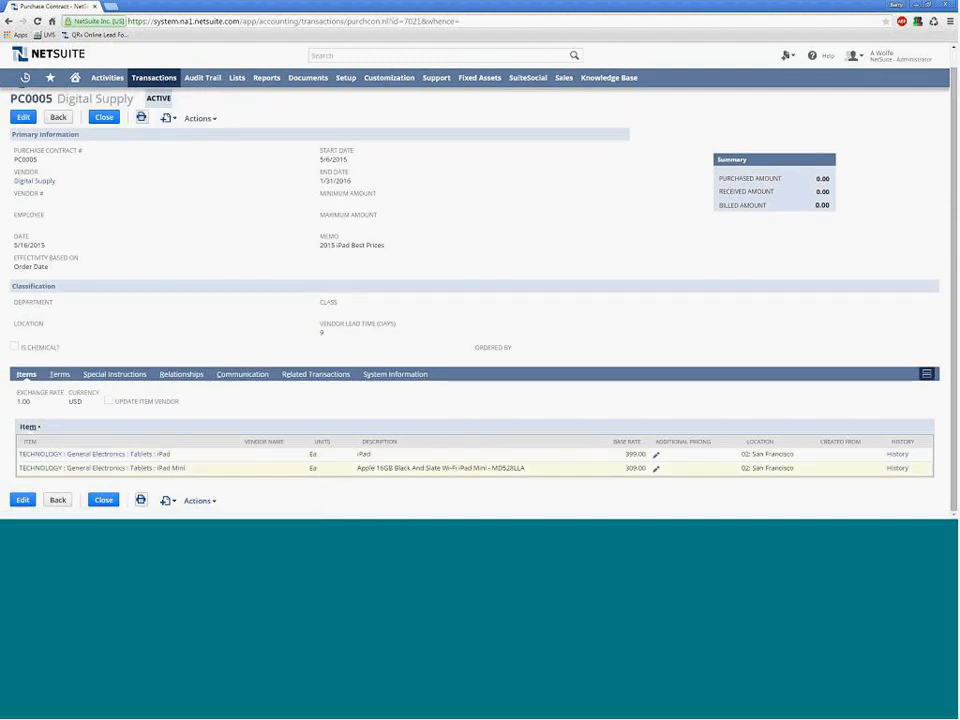
{"action": "left_click", "coordinate": [657, 457]}
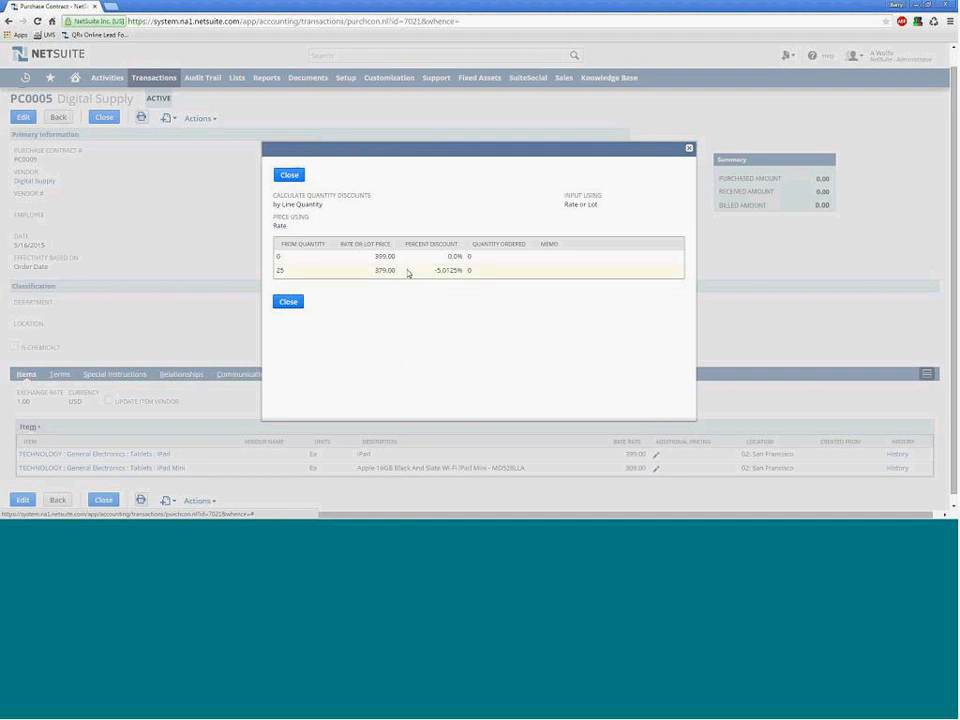
{"action": "left_click", "coordinate": [689, 150]}
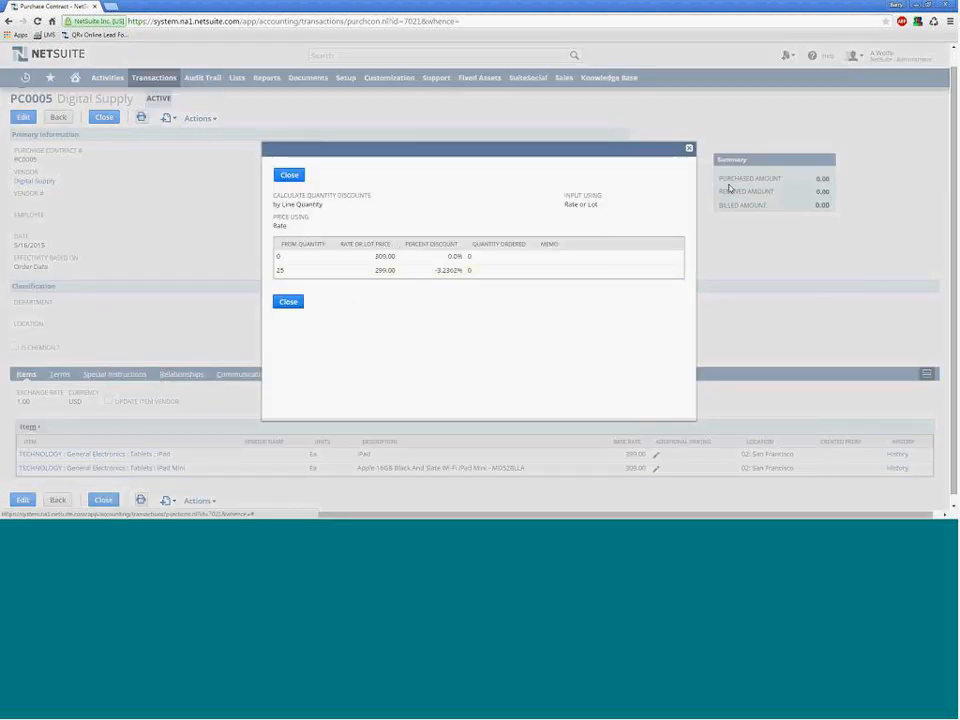
{"action": "left_click", "coordinate": [689, 148]}
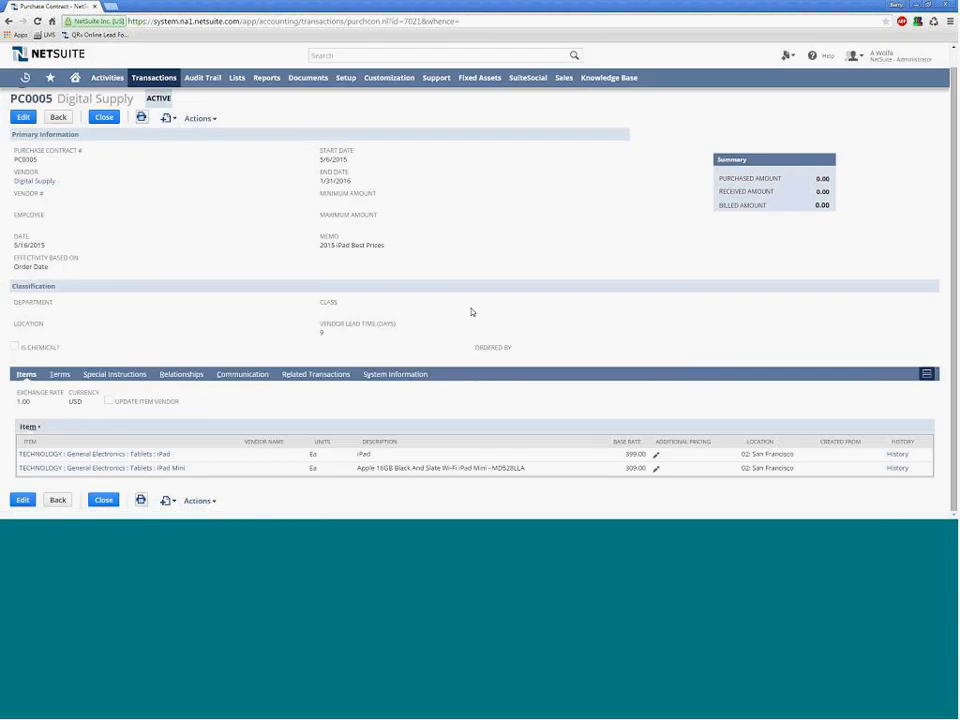
{"action": "scroll", "coordinate": [457, 301], "scroll_direction": "up", "scroll_amount": 1}
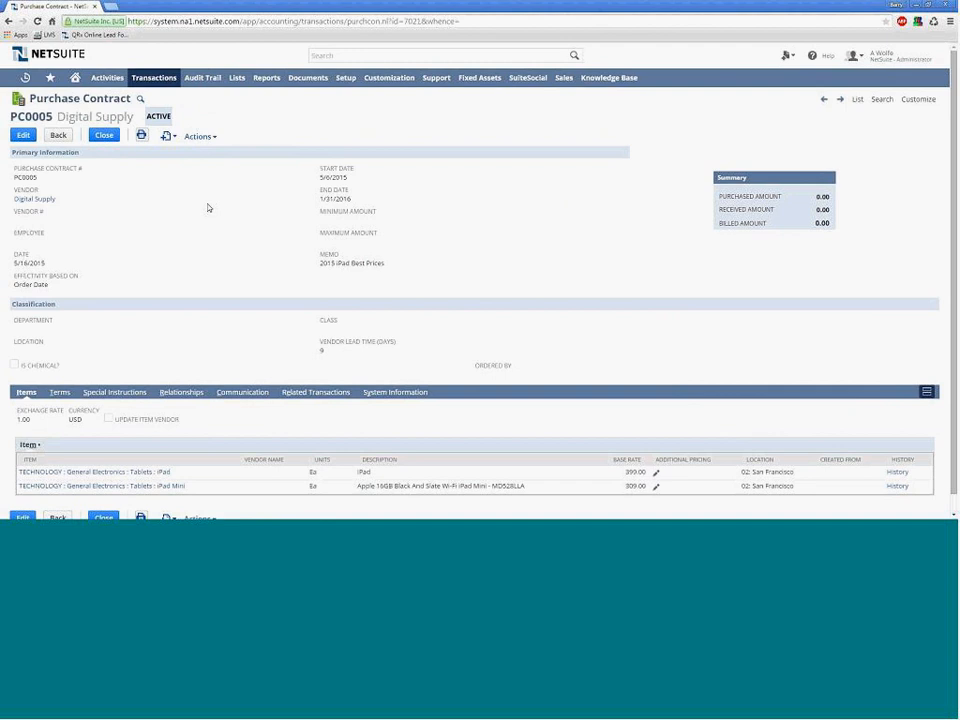
{"action": "left_click_drag", "start_coordinate": [57, 117], "coordinate": [105, 116]}
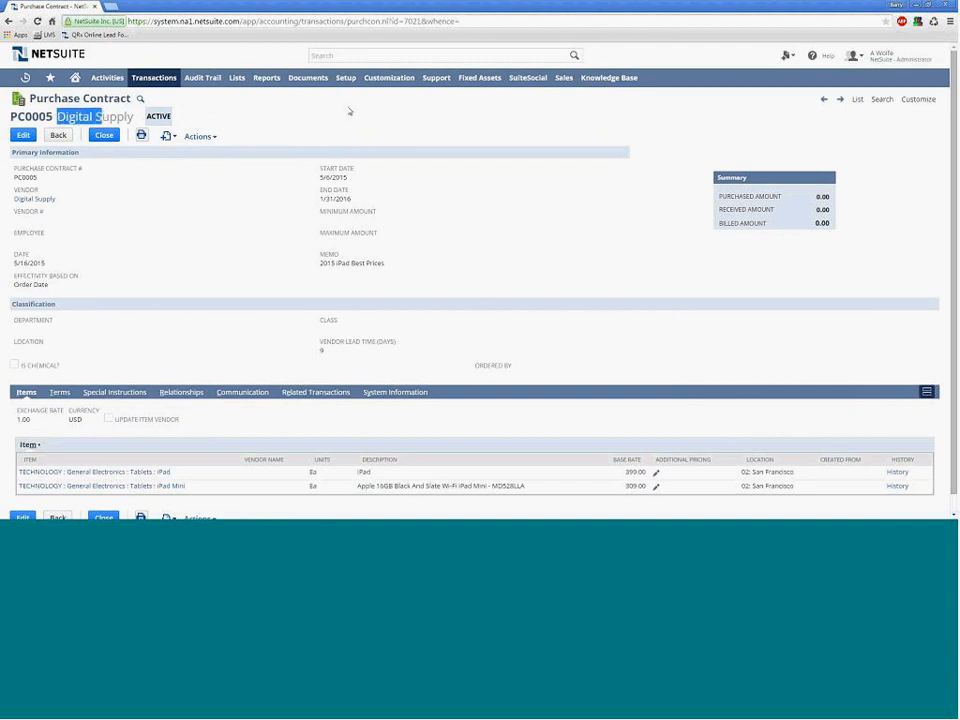
{"action": "left_click", "coordinate": [307, 117]}
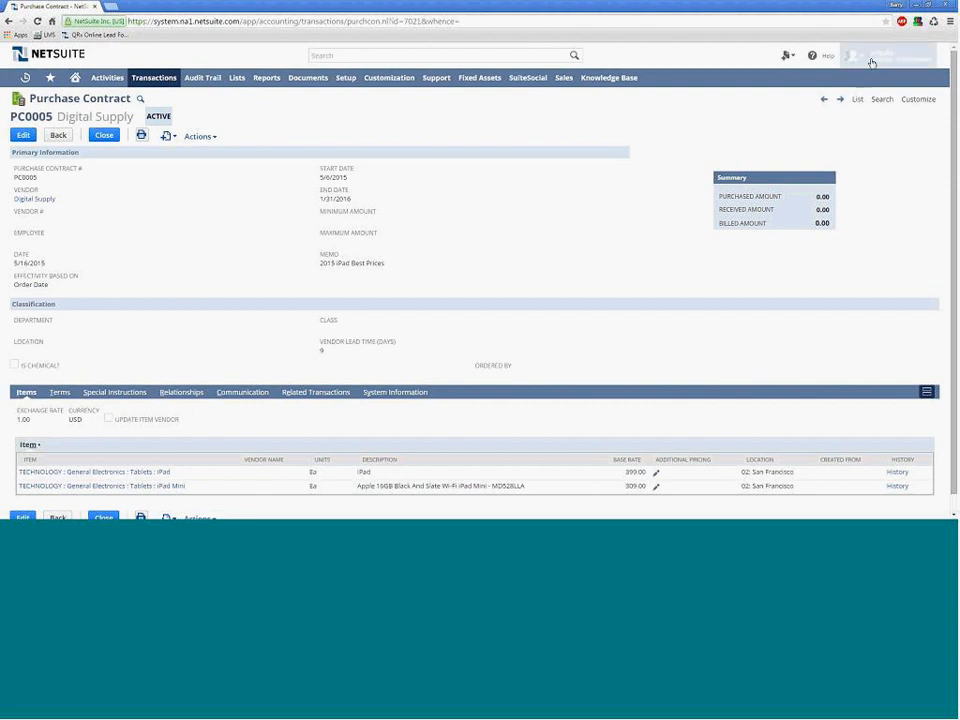
Step: Switch to the Employee Center role and start a new requisition
{"action": "mouse_move", "coordinate": [871, 63]}
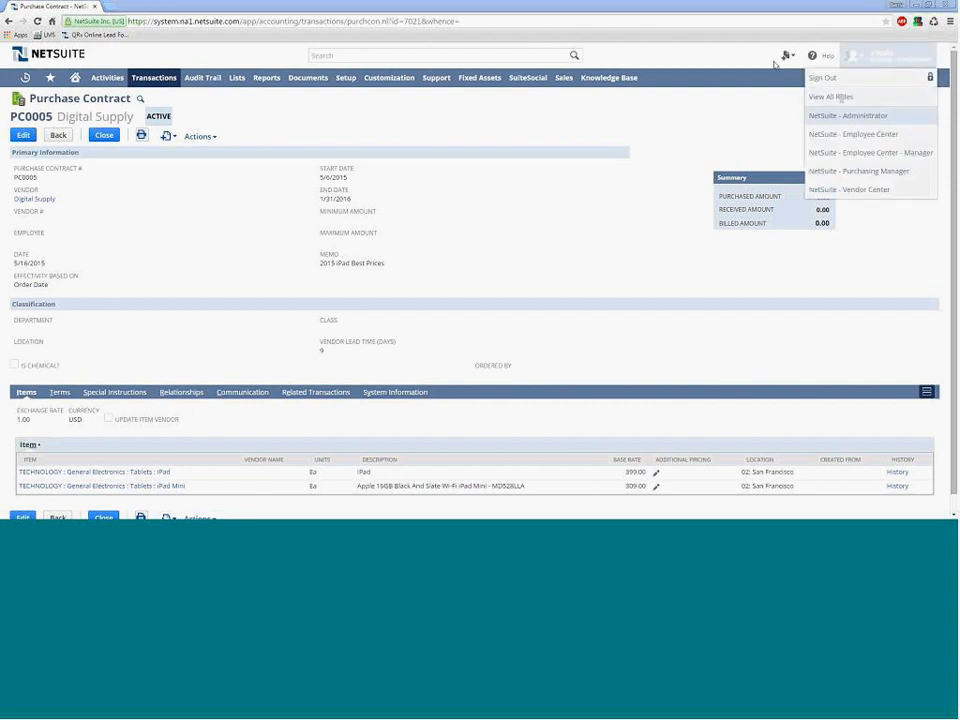
{"action": "left_click", "coordinate": [856, 136]}
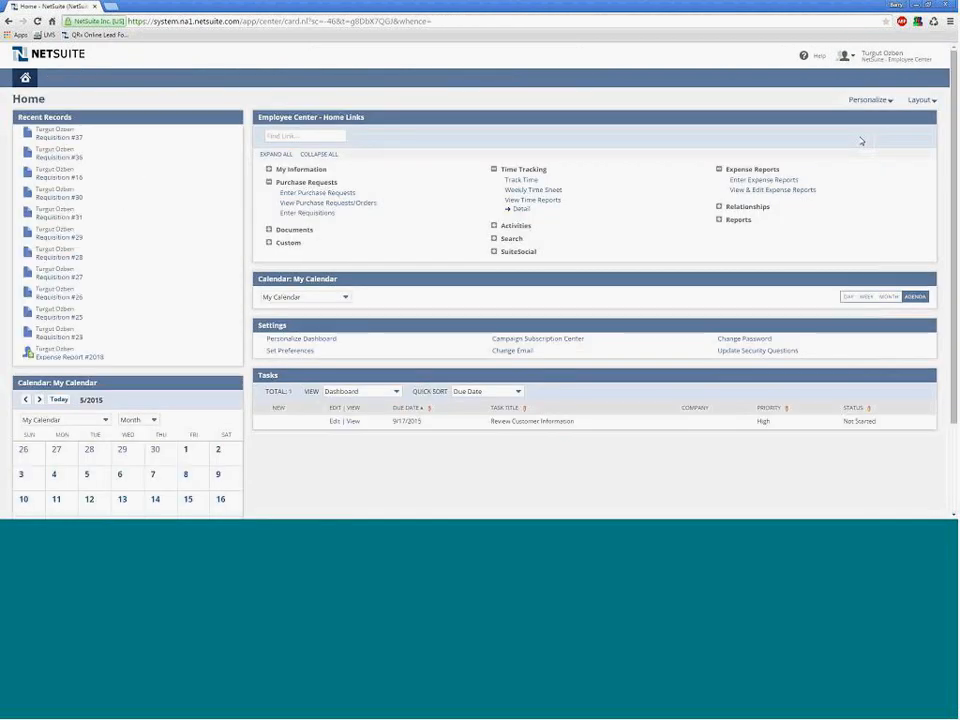
{"action": "left_click", "coordinate": [306, 216]}
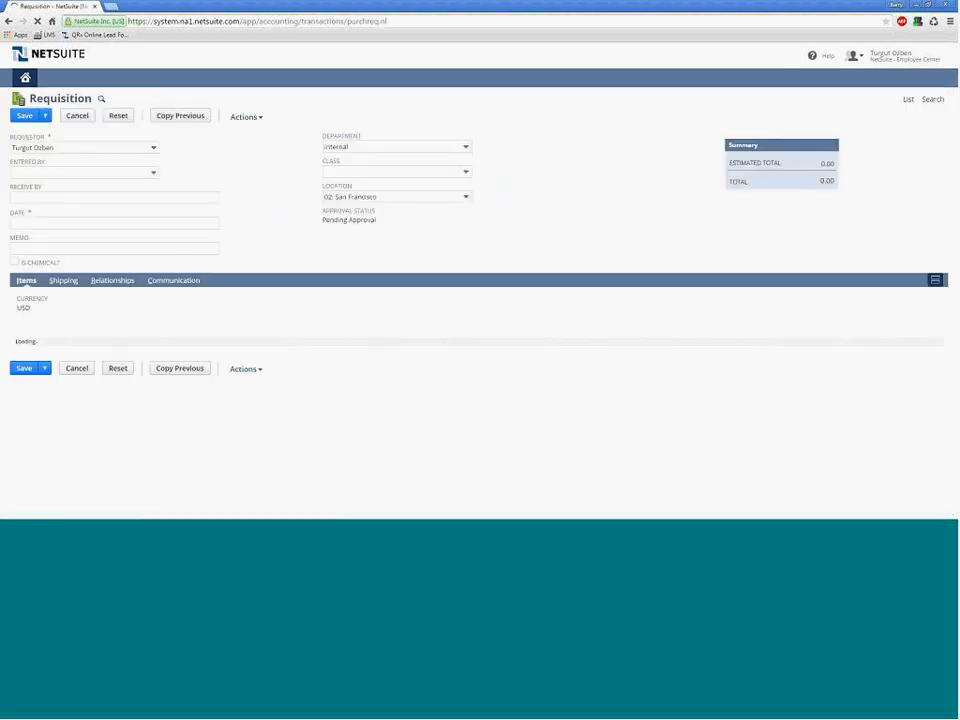
Step: Add the iPad item with a quantity of 20 to the requisition, check its estimated total, and save it
{"action": "left_click", "coordinate": [46, 358]}
{"action": "type", "text": "ipad"}
{"action": "left_click", "coordinate": [88, 372]}
{"action": "left_click", "coordinate": [266, 360]}
{"action": "type", "text": "20"}
{"action": "left_click", "coordinate": [40, 377]}
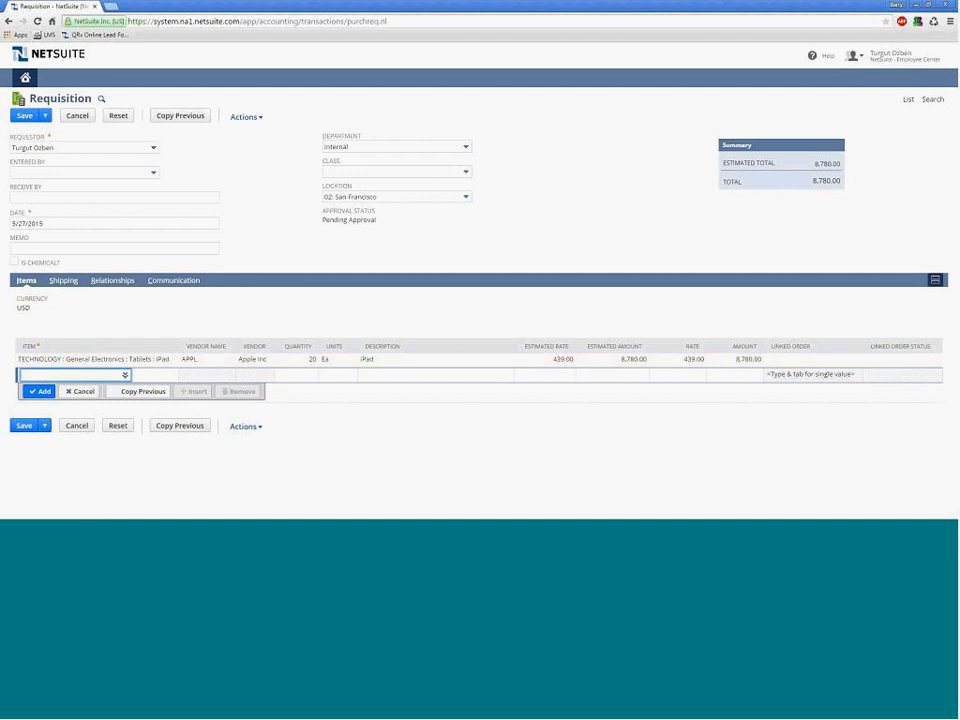
{"action": "double_click", "coordinate": [826, 163]}
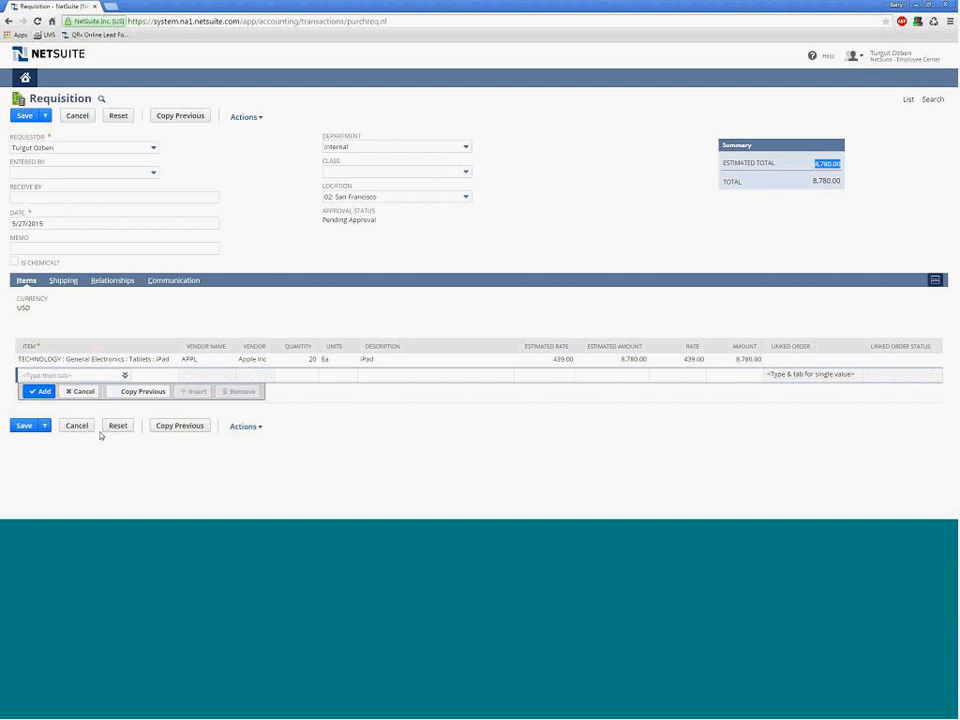
{"action": "left_click", "coordinate": [24, 429]}
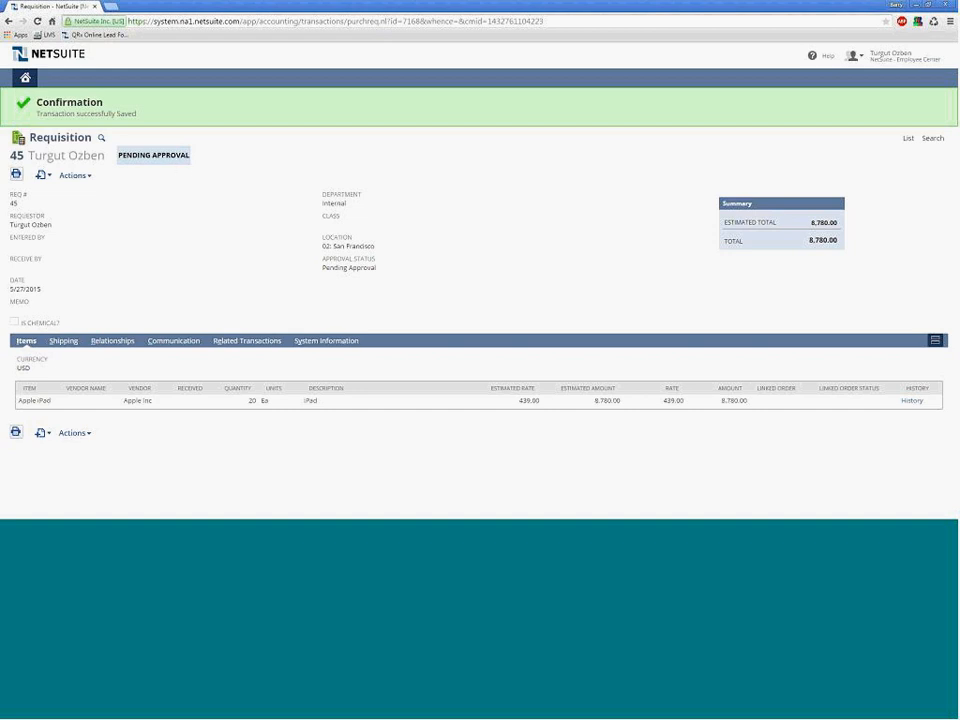
Step: Open the requisitions list and check the approval status of the saved iPad requisition
{"action": "left_click", "coordinate": [908, 139]}
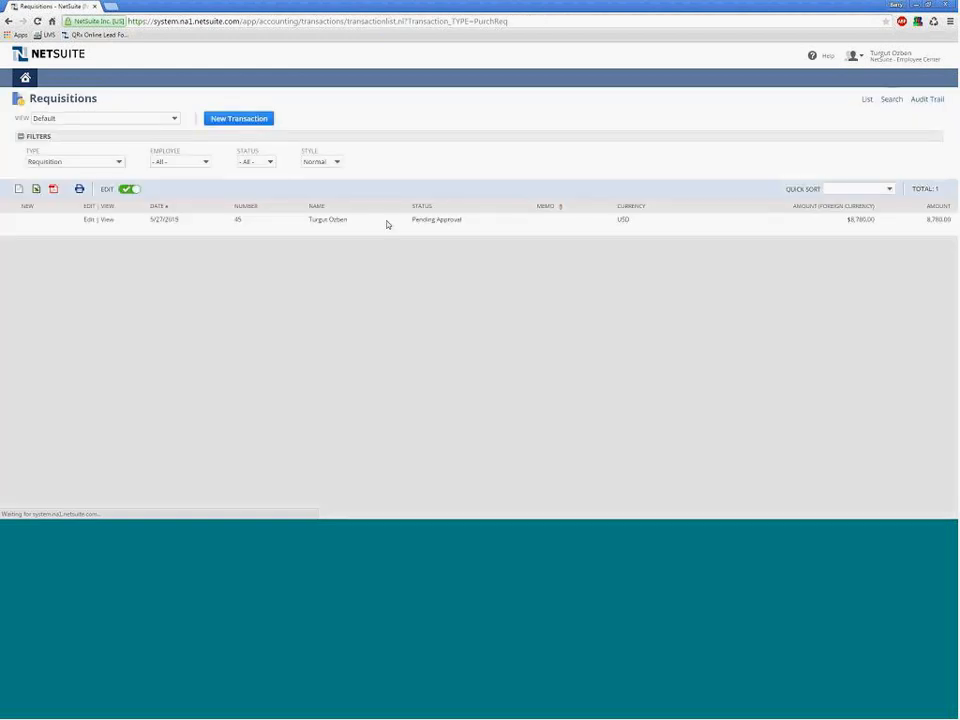
{"action": "left_click_drag", "start_coordinate": [413, 219], "coordinate": [462, 228]}
{"action": "left_click", "coordinate": [439, 247]}
Step: Start another requisition and add the iPad Mini item with a quantity of 2
{"action": "left_click", "coordinate": [235, 121]}
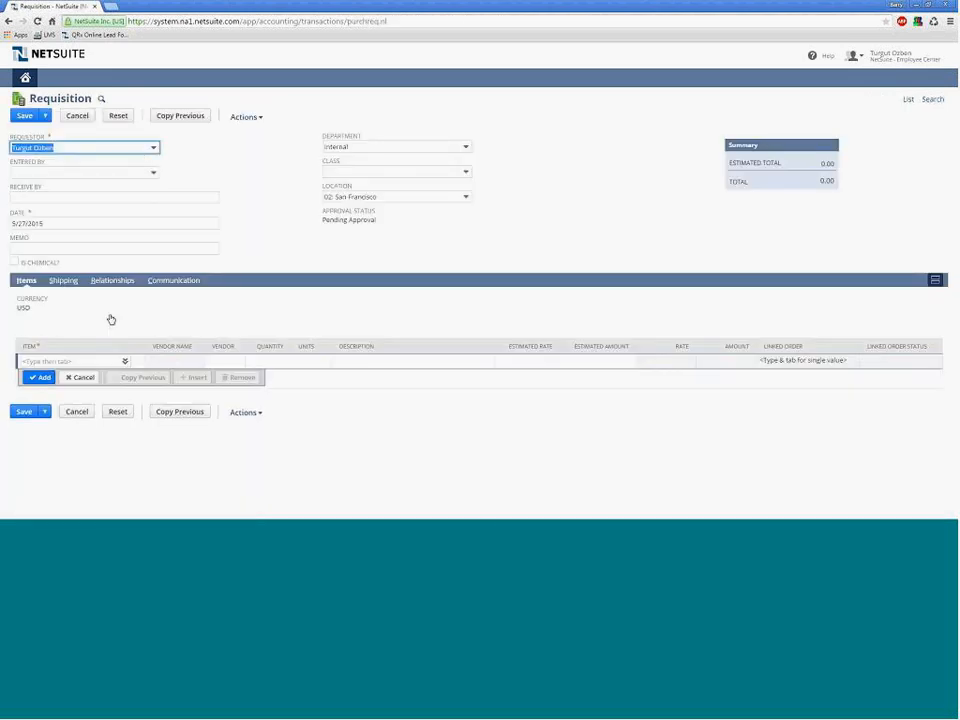
{"action": "left_click", "coordinate": [83, 361]}
{"action": "type", "text": "ipad"}
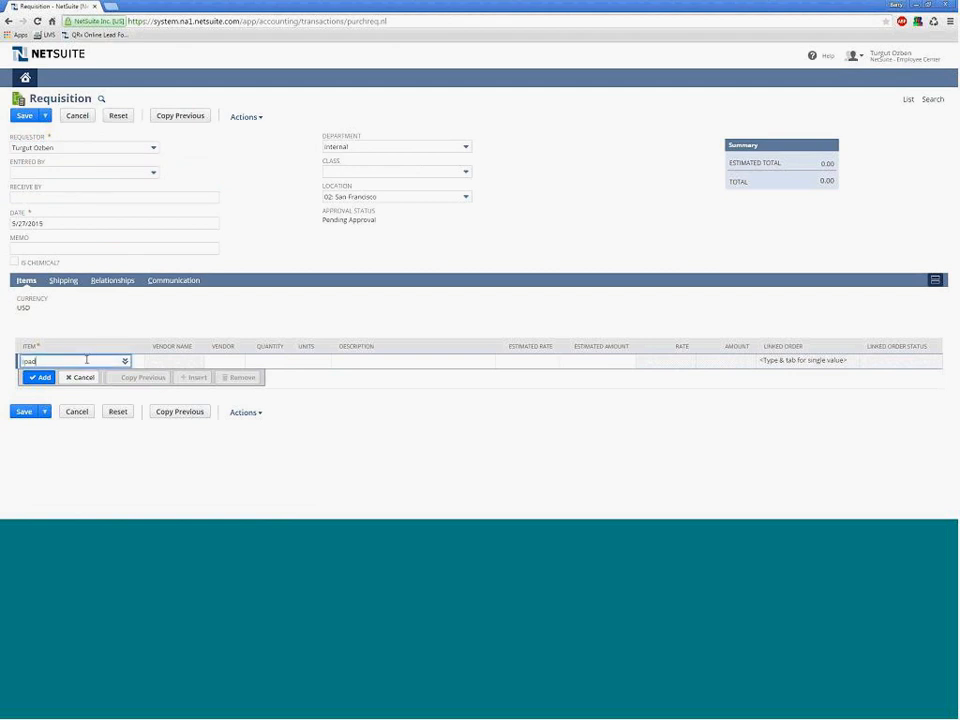
{"action": "key", "text": "Tab"}
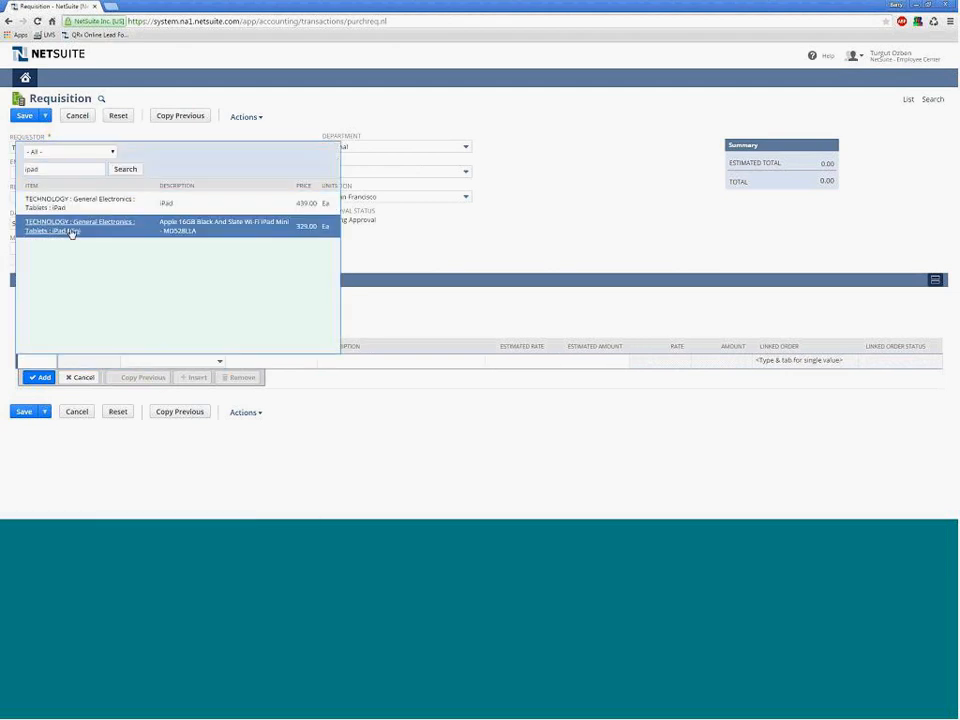
{"action": "left_click", "coordinate": [75, 231]}
{"action": "left_click", "coordinate": [315, 368]}
{"action": "type", "text": "2"}
{"action": "left_click", "coordinate": [40, 390]}
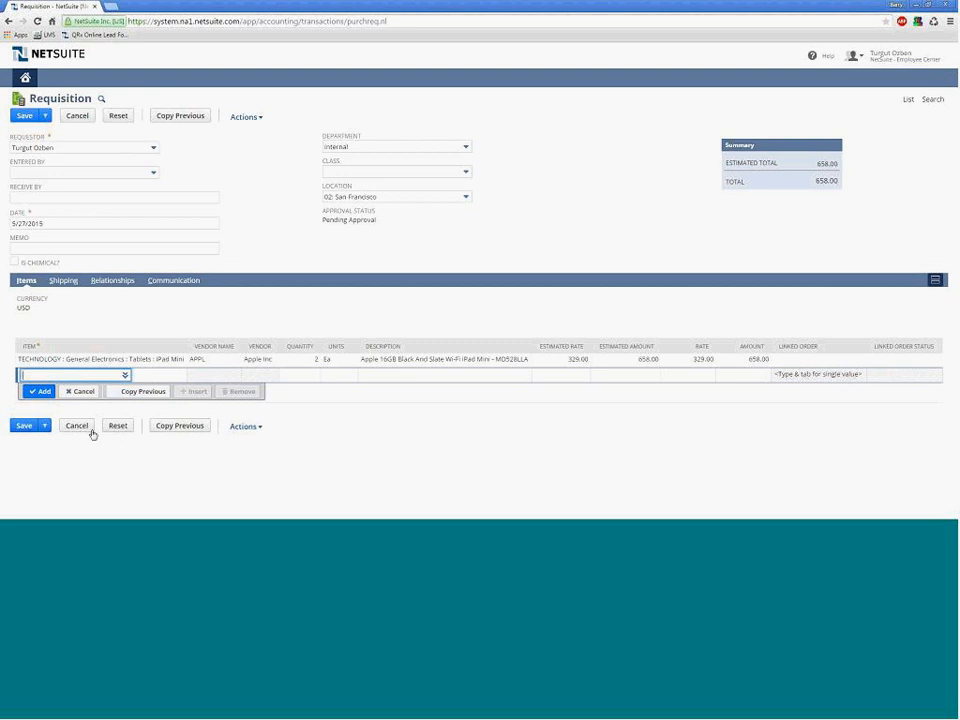
Step: Save the iPad Mini requisition, check its status, and open the requisitions list to compare it with the iPad requisition
{"action": "left_click", "coordinate": [24, 427]}
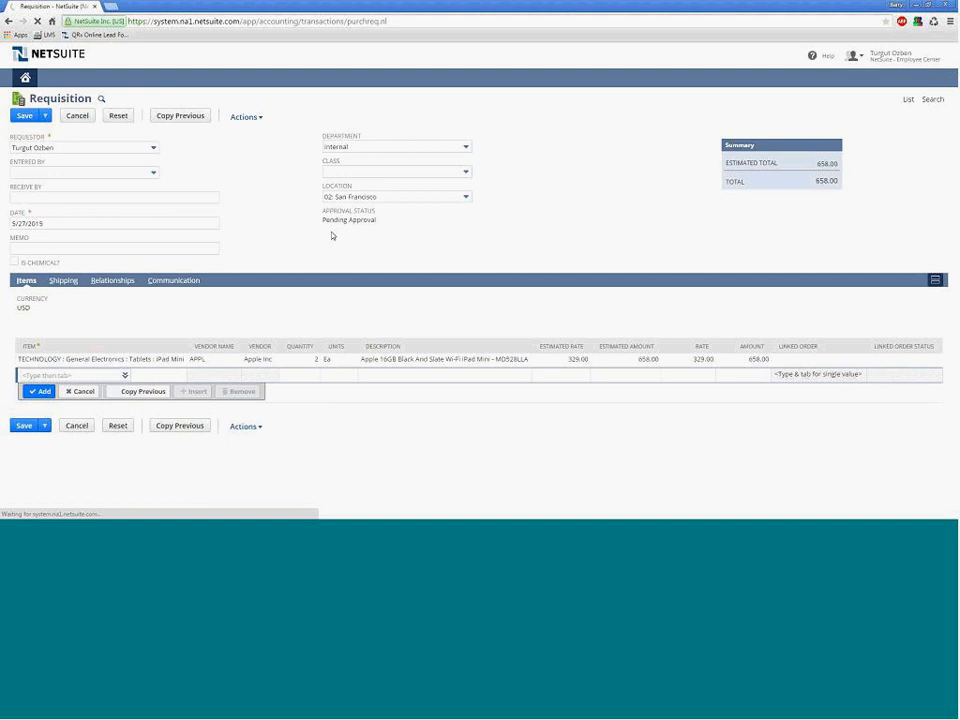
{"action": "left_click_drag", "start_coordinate": [349, 231], "coordinate": [321, 270]}
{"action": "left_click", "coordinate": [306, 256]}
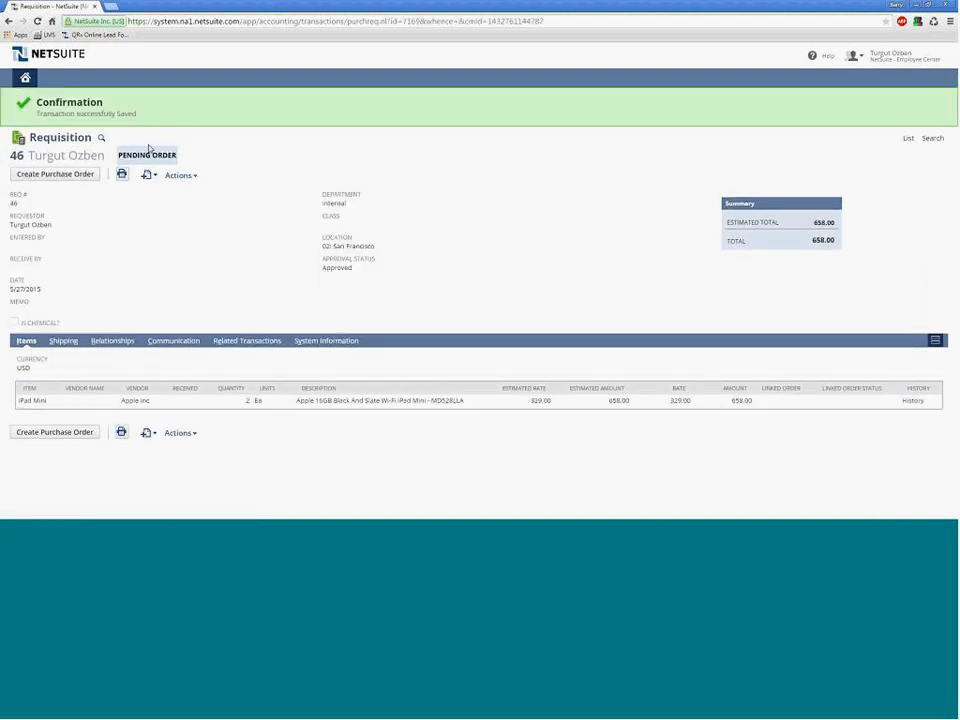
{"action": "left_click_drag", "start_coordinate": [122, 155], "coordinate": [164, 157]}
{"action": "left_click", "coordinate": [196, 163]}
{"action": "left_click", "coordinate": [909, 141]}
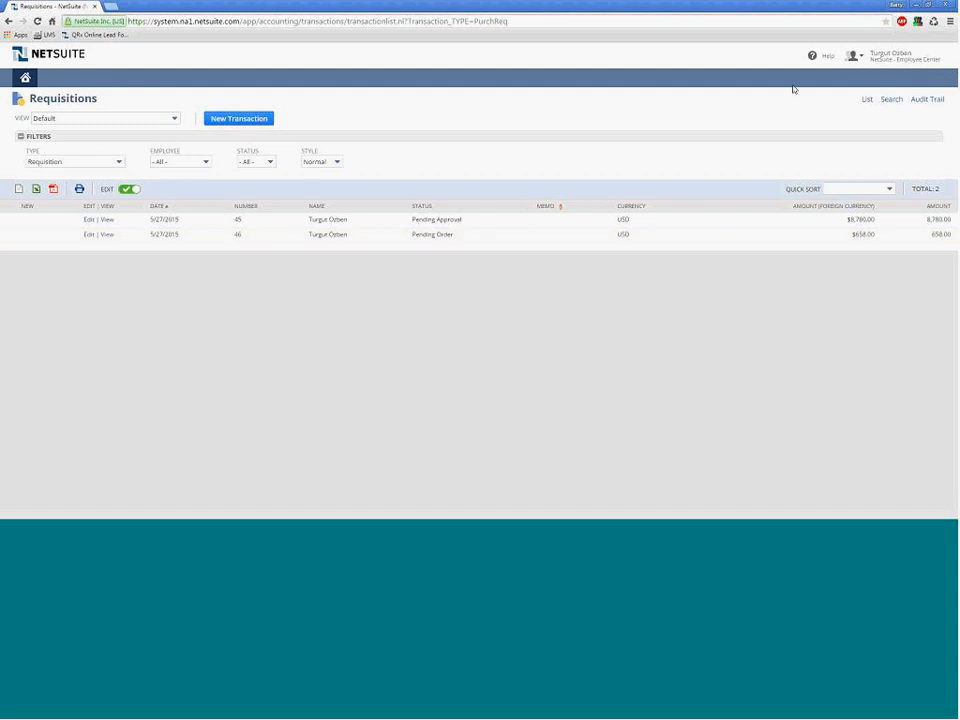
Step: Switch to the Employee Center - Manager role and open the requisitions awaiting approval
{"action": "mouse_move", "coordinate": [896, 58]}
{"action": "left_click", "coordinate": [889, 160]}
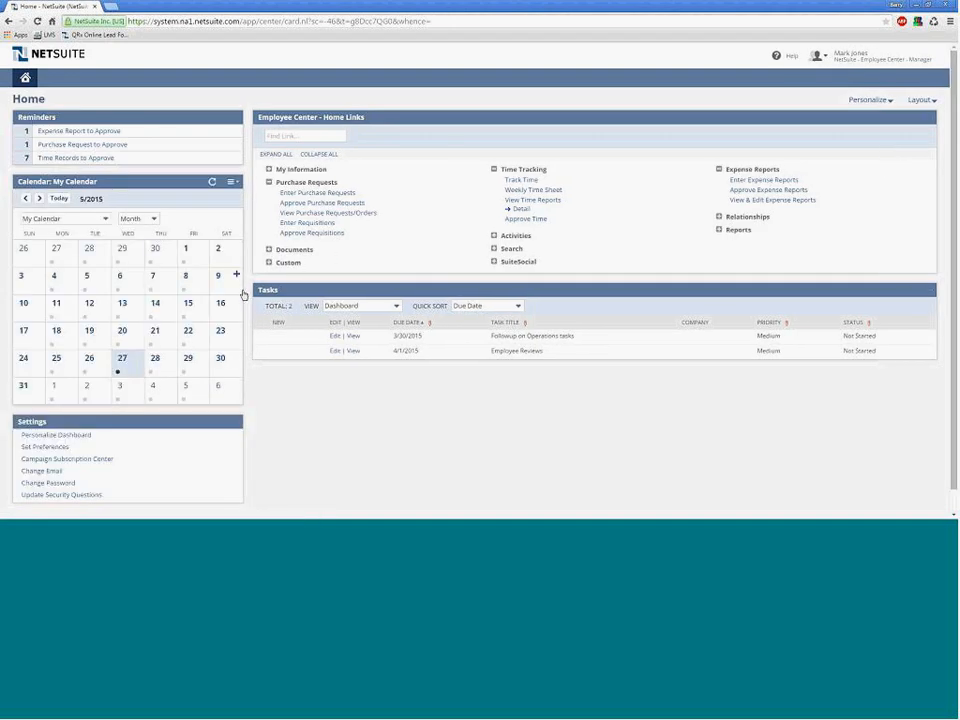
{"action": "left_click", "coordinate": [311, 237]}
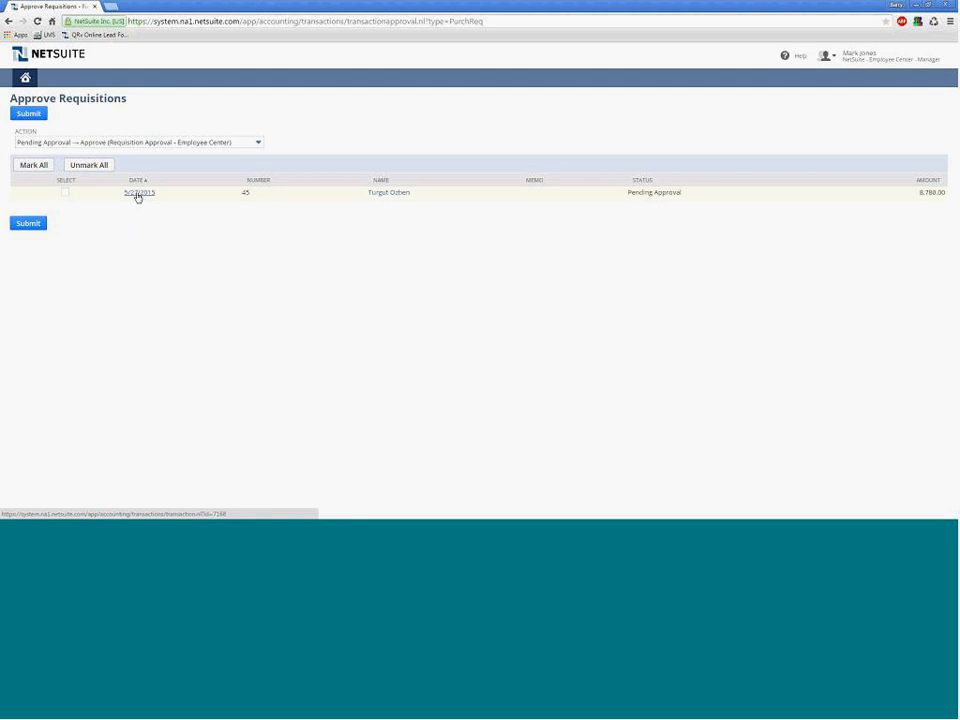
Step: Review the pending iPad requisition's details in a separate tab, close it, and approve the requisition
{"action": "middle_click", "coordinate": [138, 195]}
{"action": "left_click", "coordinate": [138, 7]}
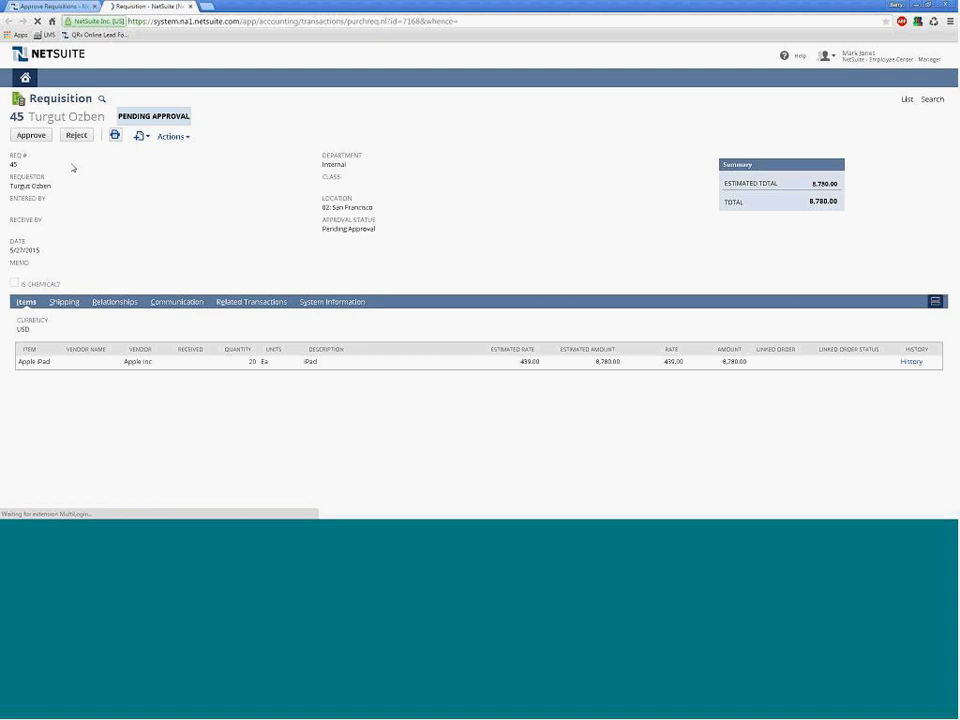
{"action": "middle_click", "coordinate": [148, 12]}
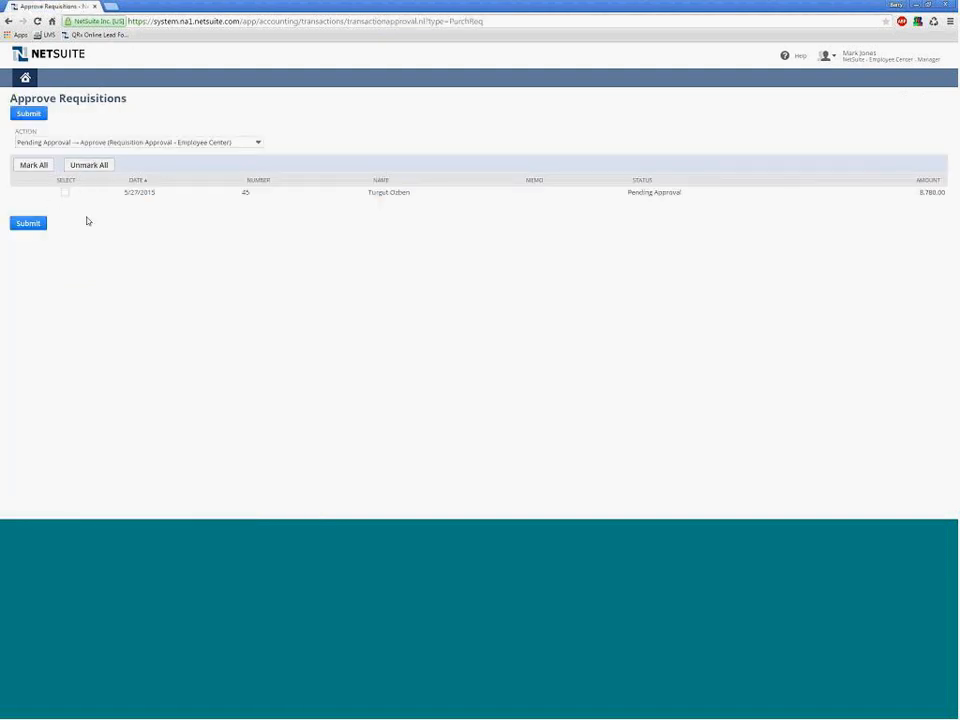
{"action": "left_click", "coordinate": [64, 192]}
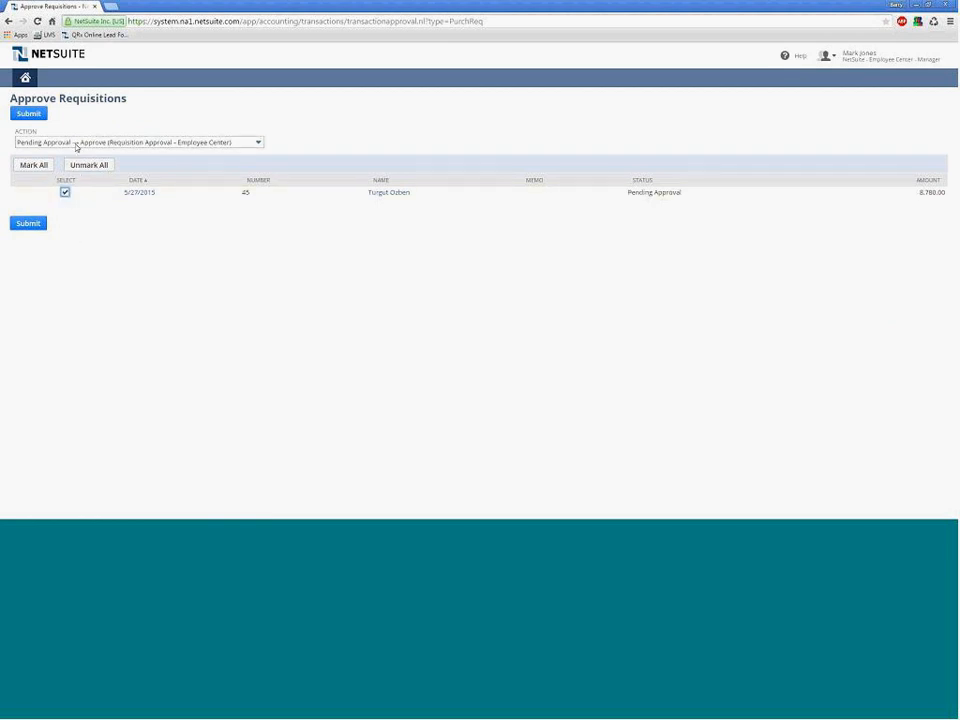
{"action": "left_click", "coordinate": [29, 114]}
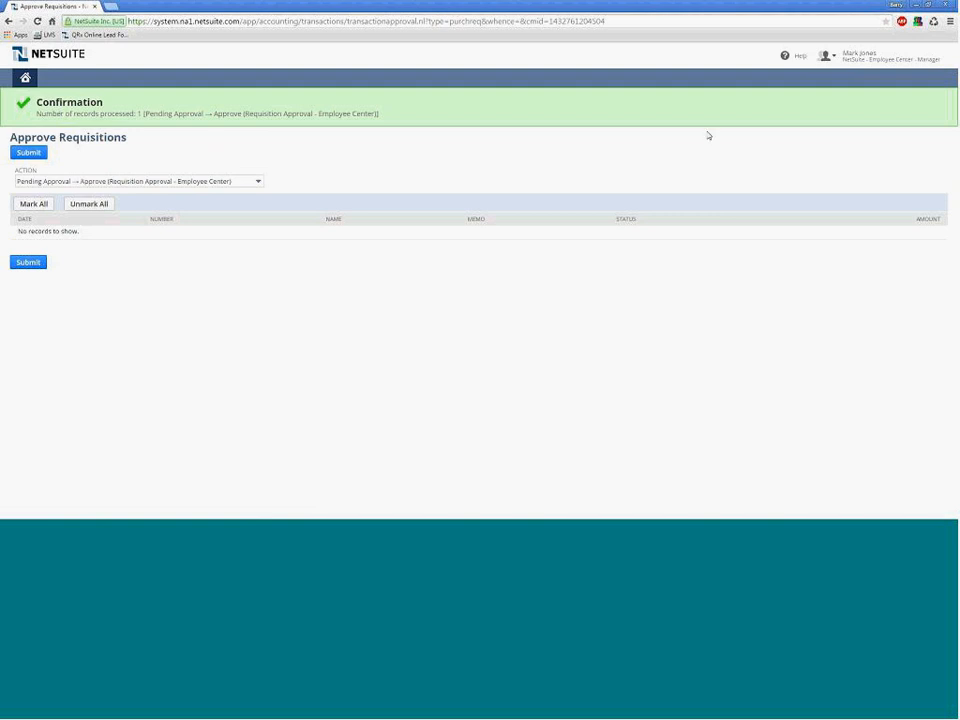
Step: Switch to the Purchasing Manager role and open the requisitions ready to order
{"action": "mouse_move", "coordinate": [860, 70]}
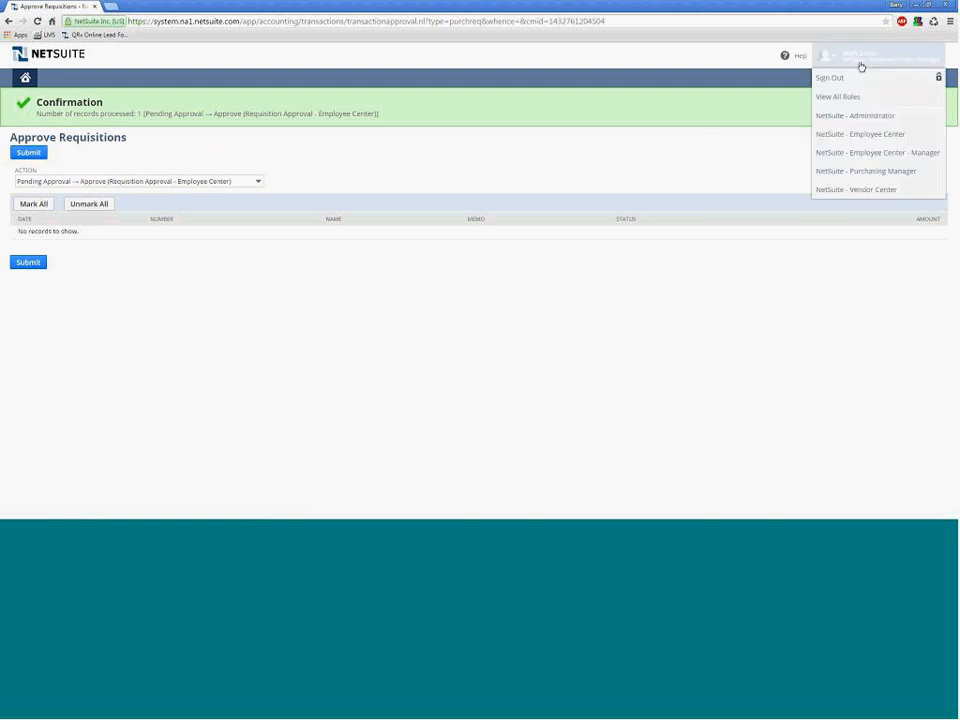
{"action": "left_click", "coordinate": [865, 172]}
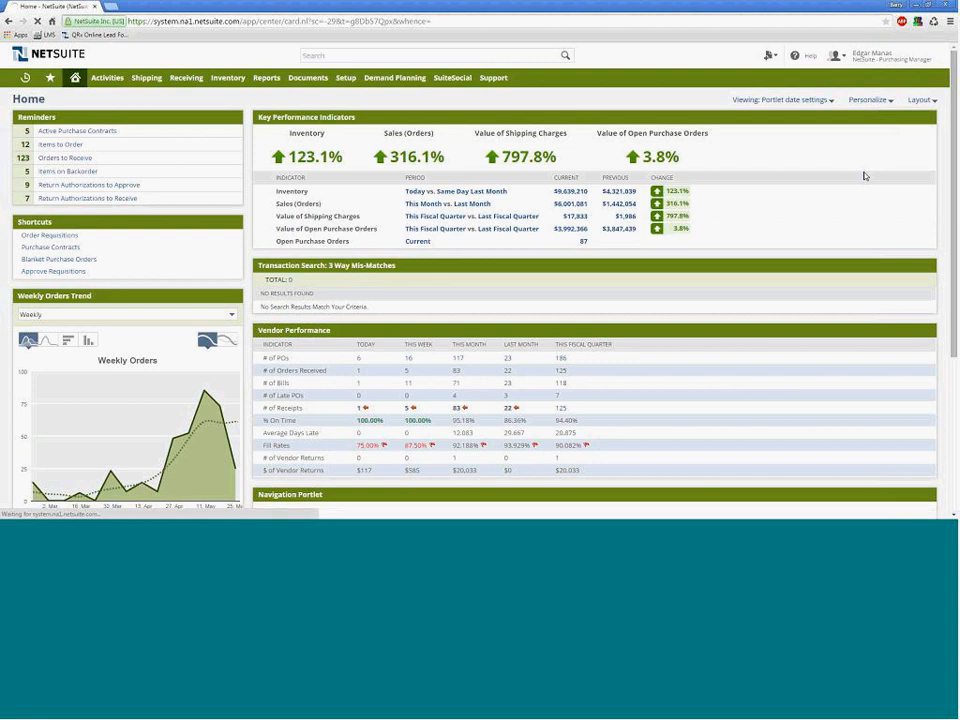
{"action": "left_click", "coordinate": [42, 236]}
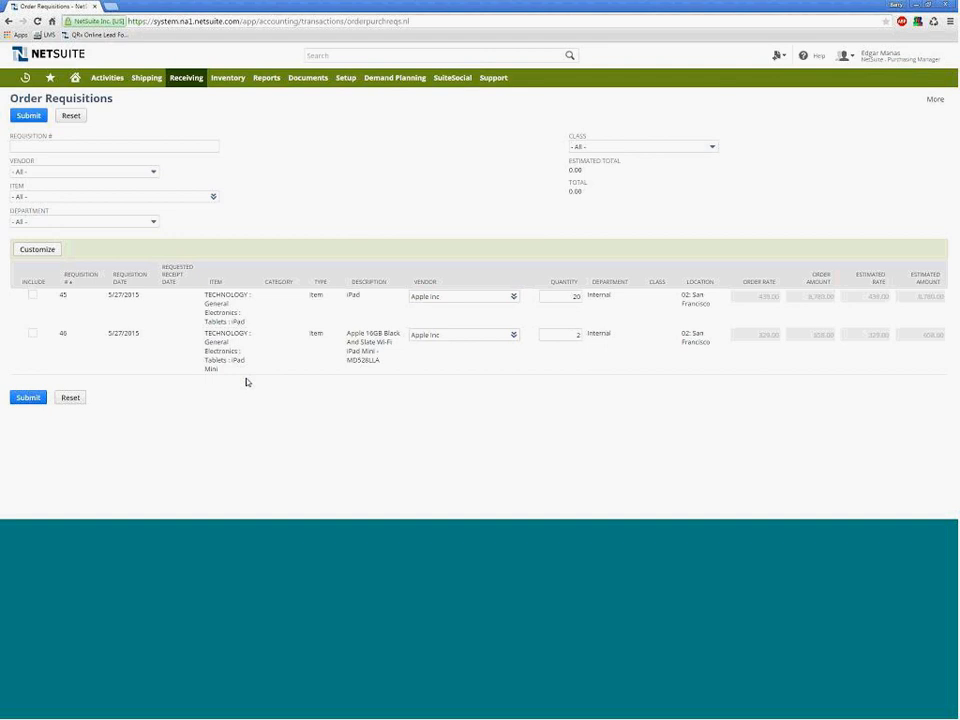
Step: Set the vendor to Digital Supply for both the iPad and iPad Mini requisition lines
{"action": "left_click", "coordinate": [407, 334]}
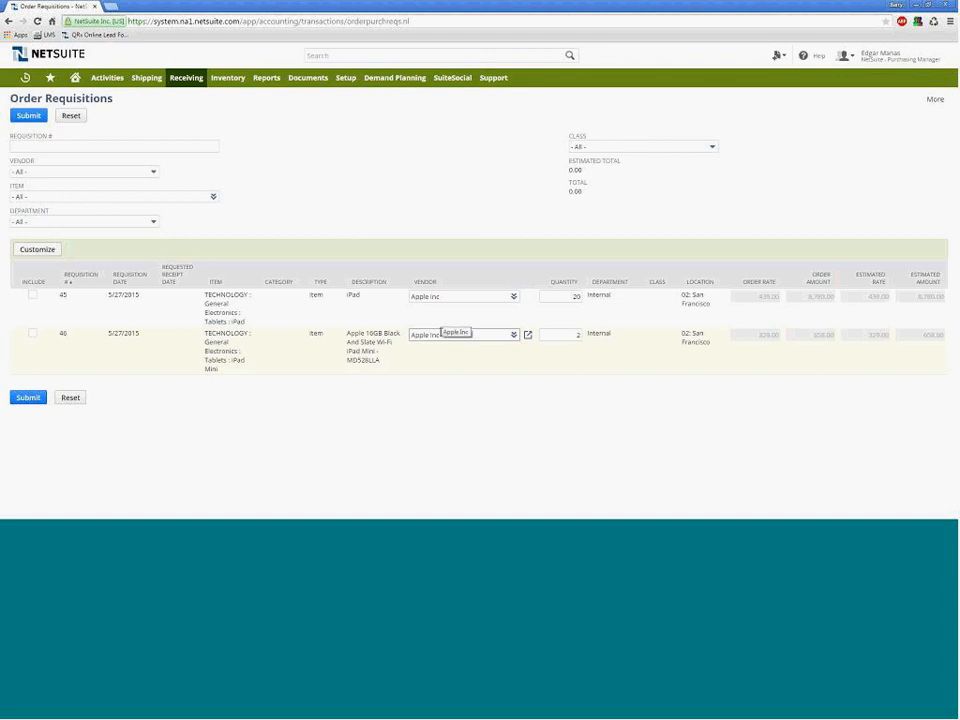
{"action": "left_click", "coordinate": [445, 315]}
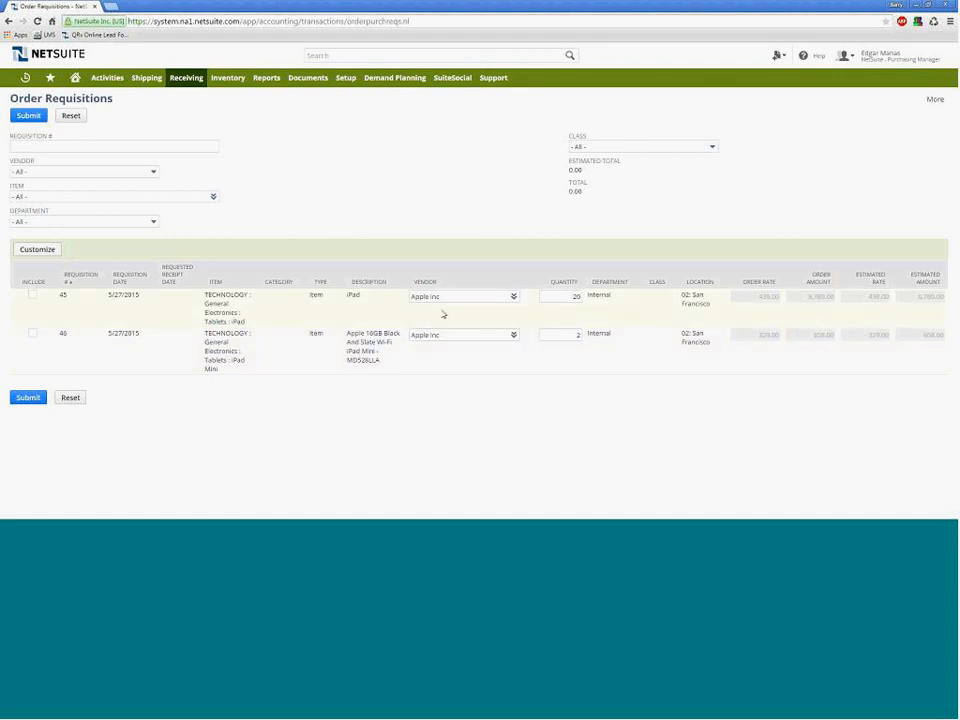
{"action": "left_click", "coordinate": [446, 297]}
{"action": "type", "text": "Digital Supply"}
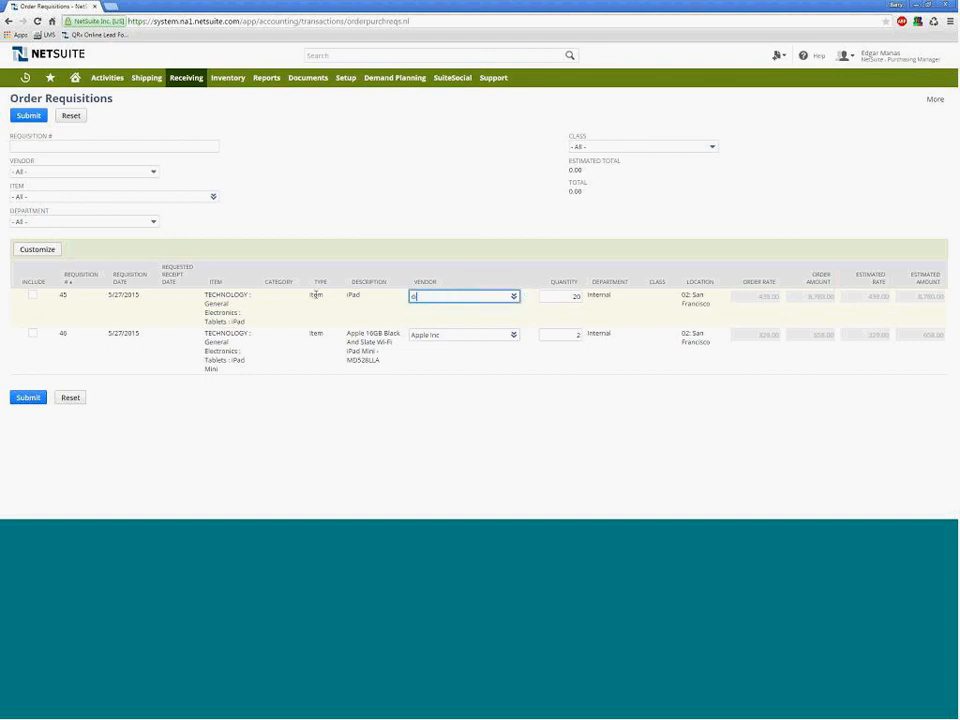
{"action": "key", "text": "Tab"}
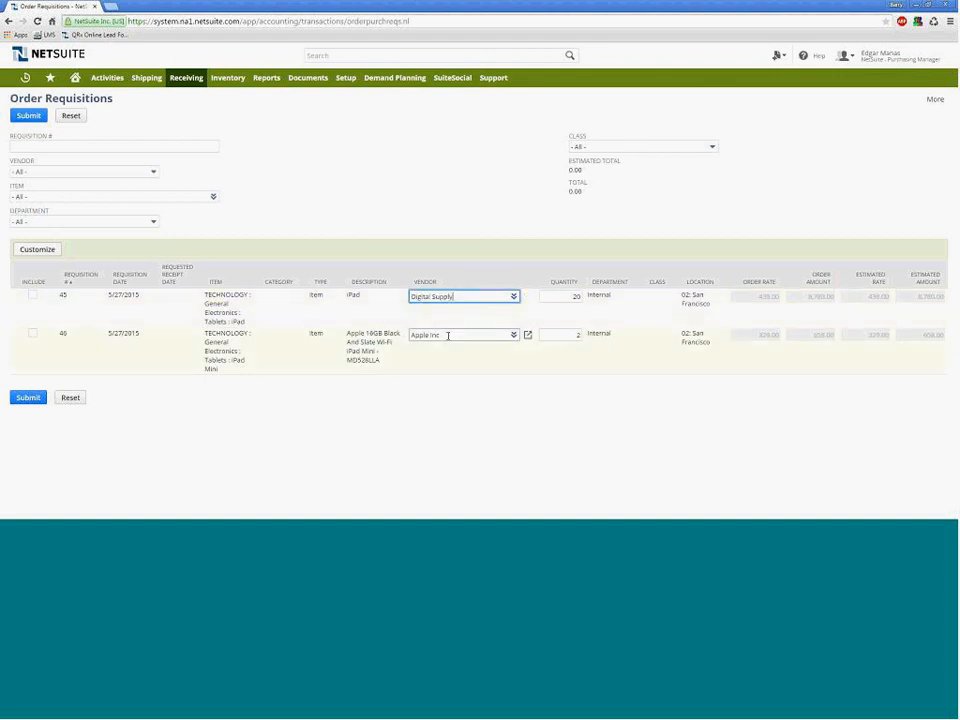
{"action": "type", "text": "Digital Supply"}
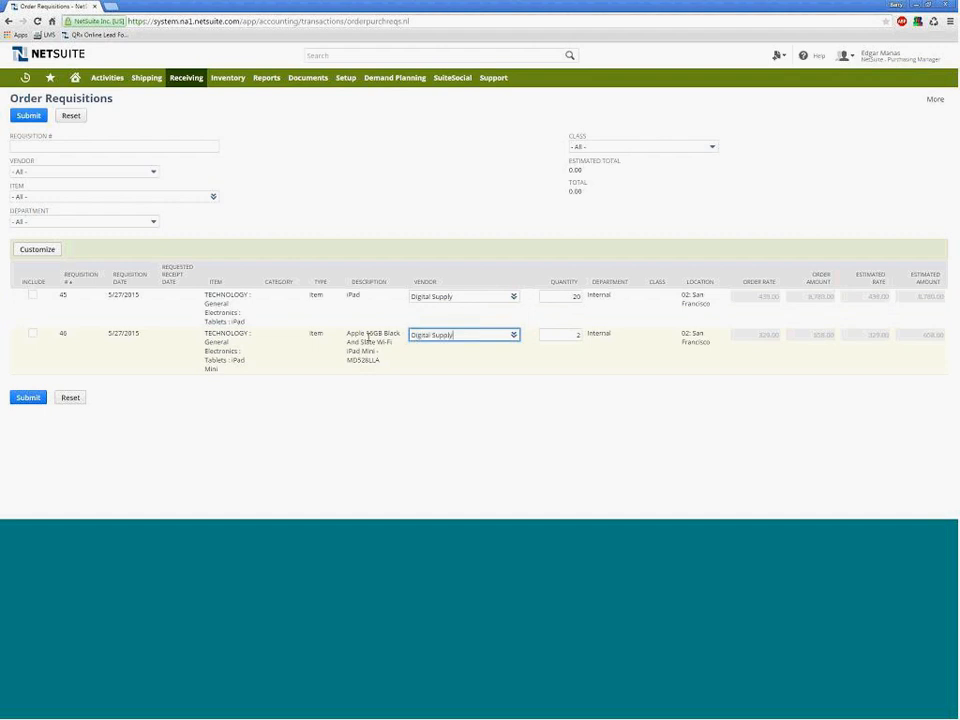
Step: Include both requisition lines and submit them as an order to Digital Supply
{"action": "left_click", "coordinate": [32, 295]}
{"action": "left_click", "coordinate": [32, 333]}
{"action": "left_click", "coordinate": [27, 398]}
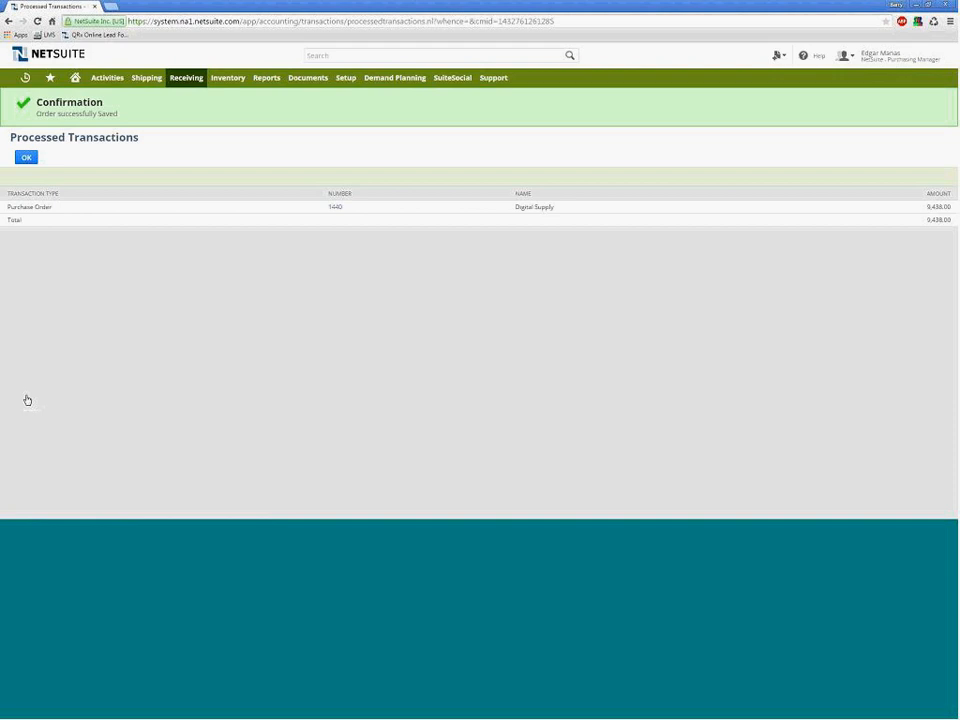
Step: Open the generated Digital Supply purchase order and review its vendor and item lines
{"action": "left_click", "coordinate": [335, 208]}
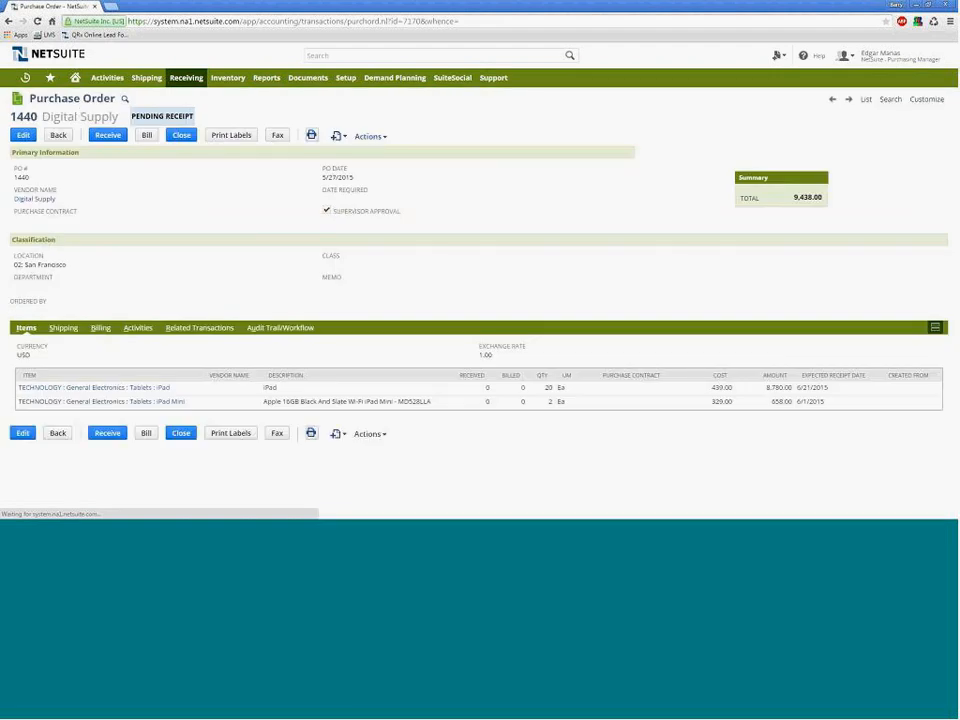
{"action": "left_click_drag", "start_coordinate": [42, 116], "coordinate": [118, 117]}
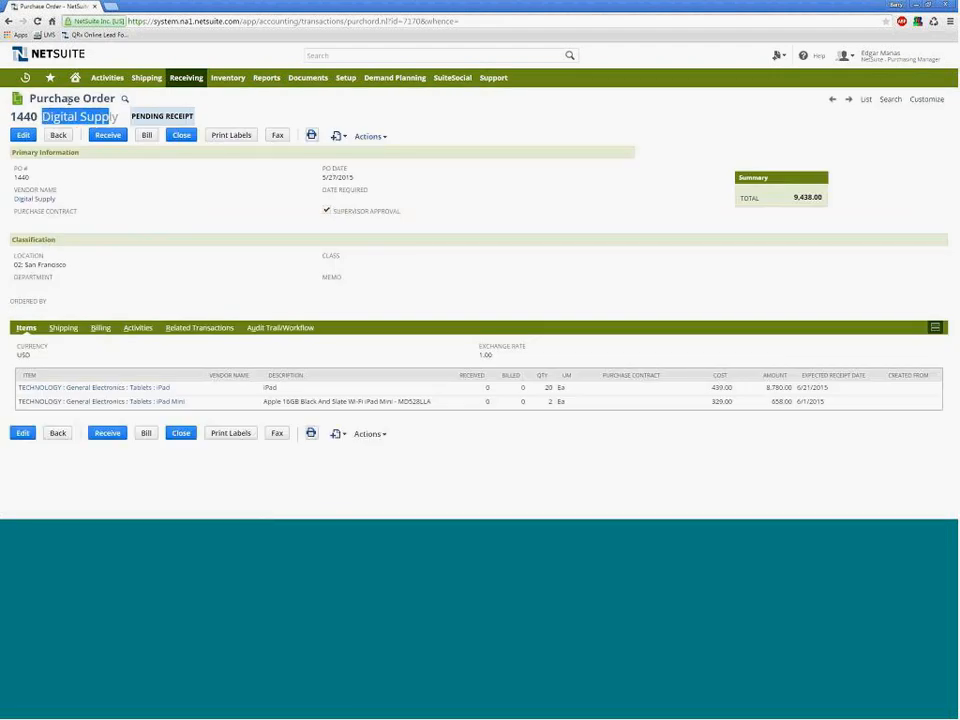
{"action": "left_click", "coordinate": [56, 365]}
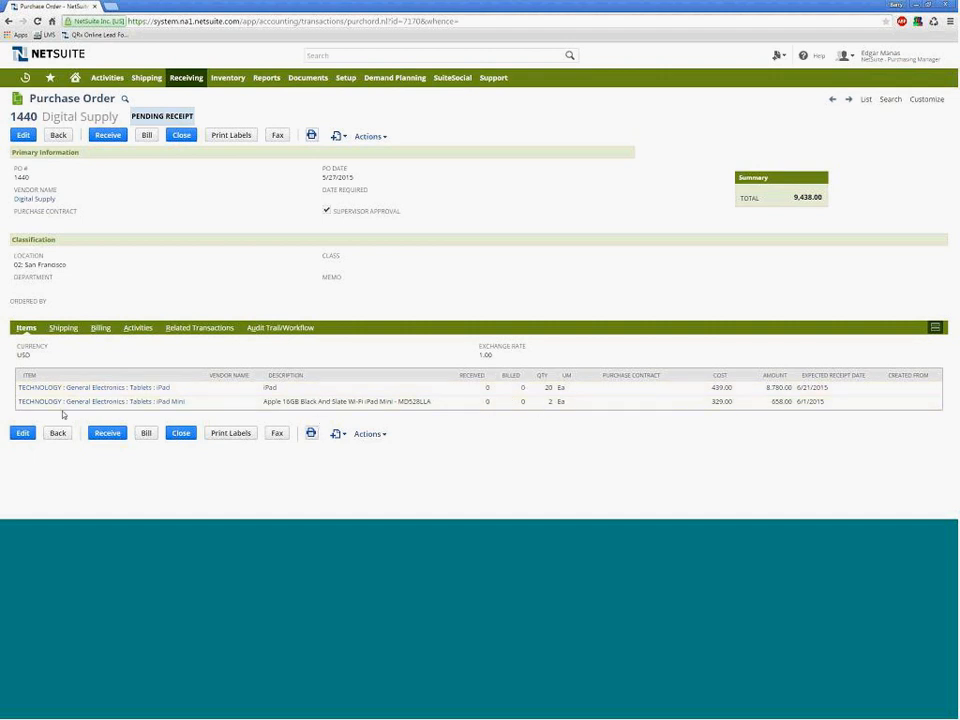
Step: Edit the purchase order and assign Purchase Contract #PC0005 to the iPad line
{"action": "left_click", "coordinate": [23, 433]}
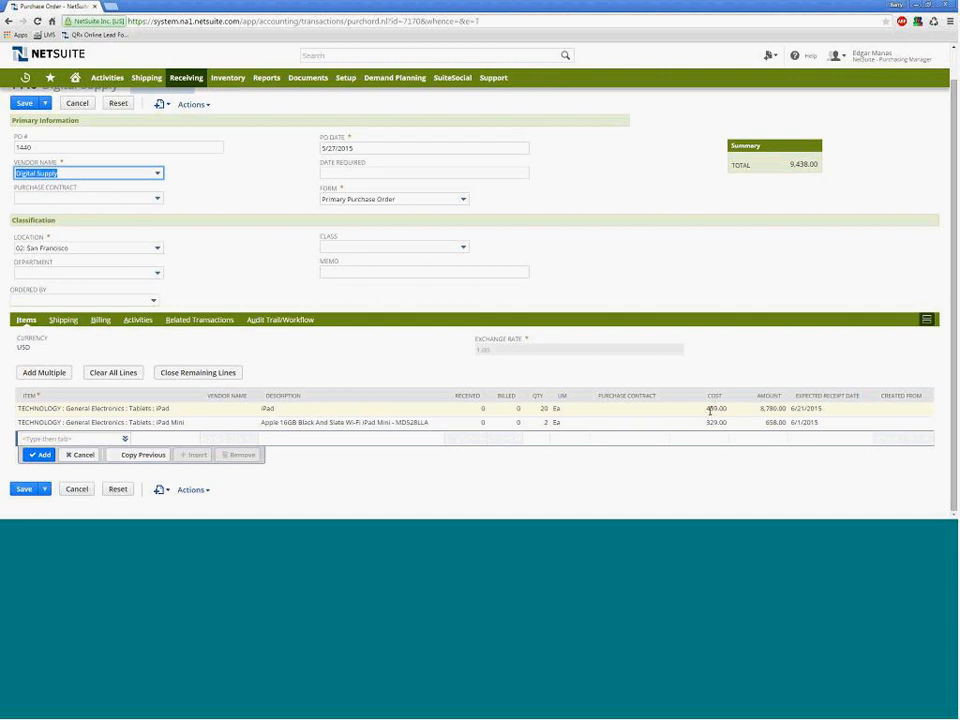
{"action": "left_click", "coordinate": [651, 408]}
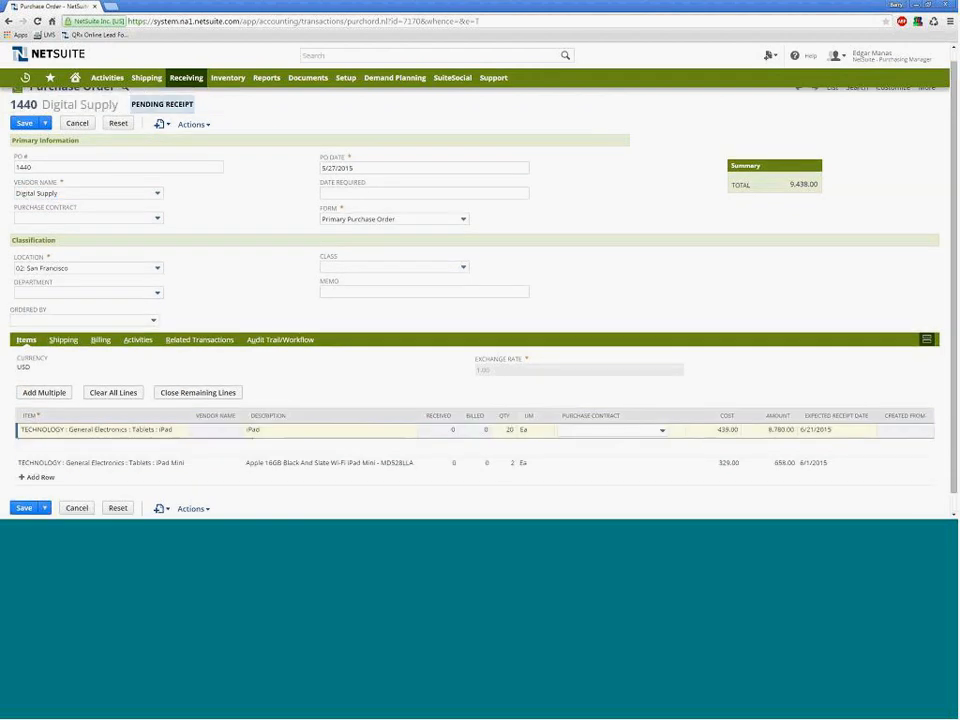
{"action": "left_click", "coordinate": [615, 433]}
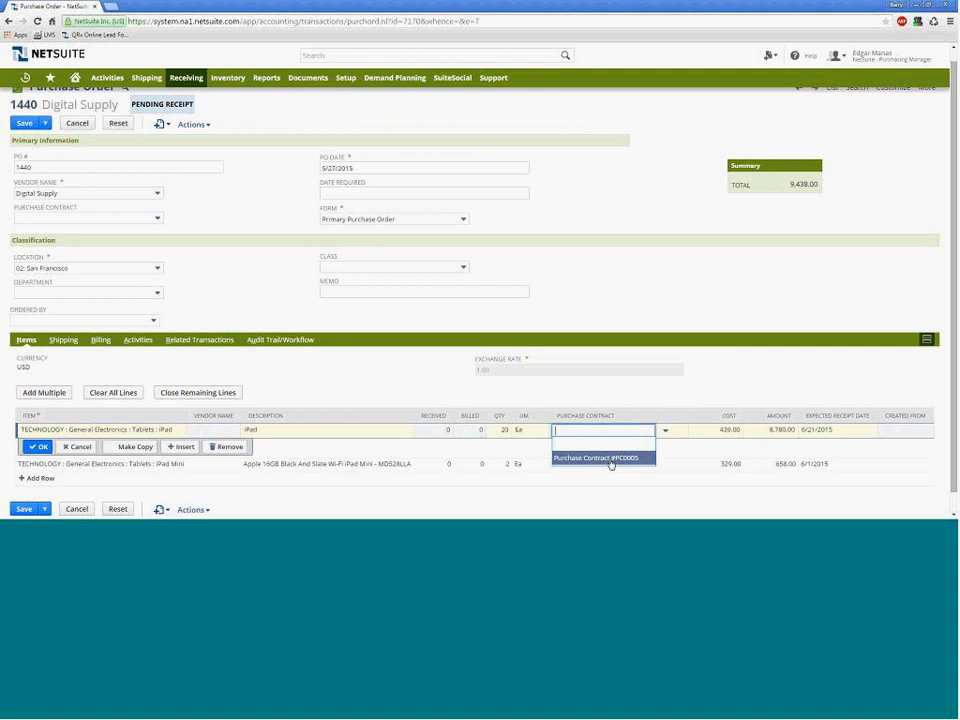
{"action": "left_click", "coordinate": [611, 460]}
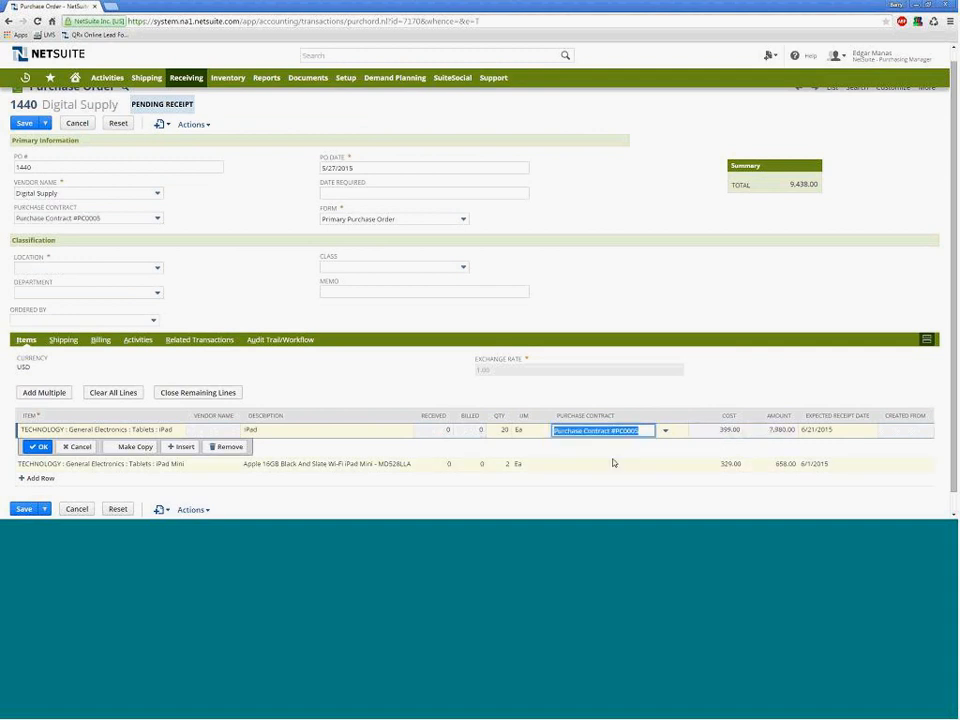
Step: Set the iPad line's quantity to 25 on the purchase order
{"action": "left_click", "coordinate": [503, 431]}
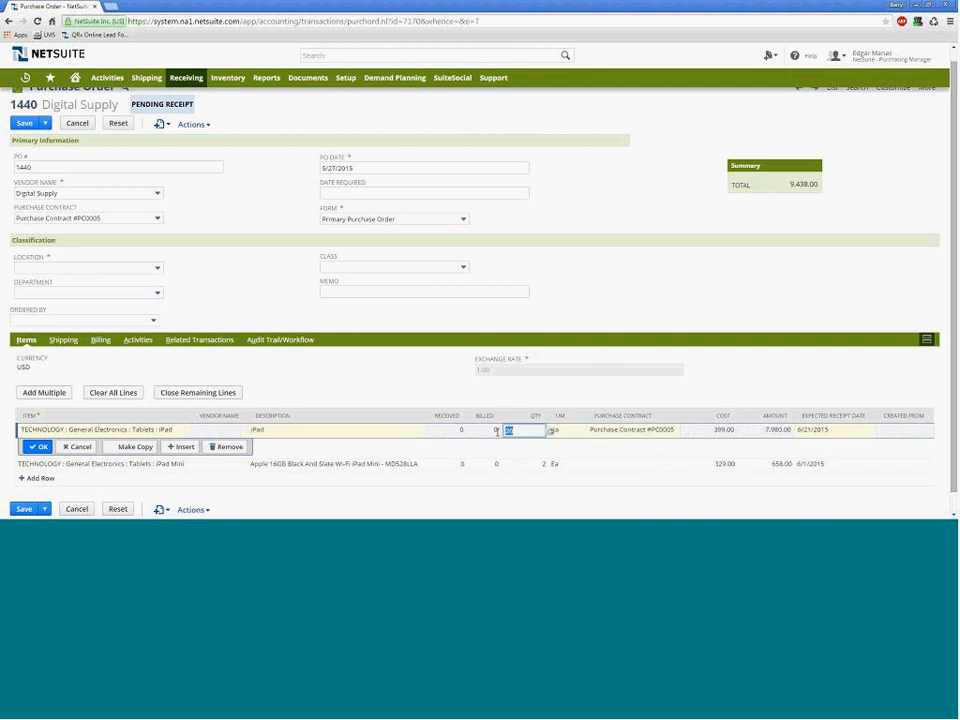
{"action": "type", "text": "25"}
{"action": "key", "text": "Tab"}
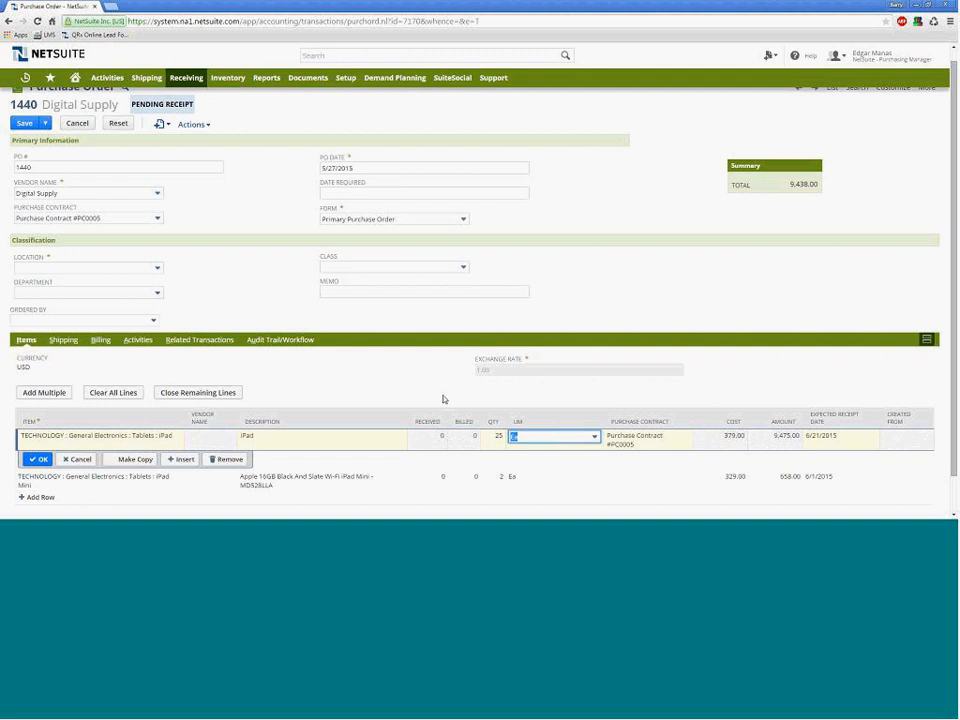
Step: Set the purchase order's location to 02: San Francisco and save the order
{"action": "scroll", "coordinate": [339, 380], "scroll_direction": "down", "scroll_amount": 1}
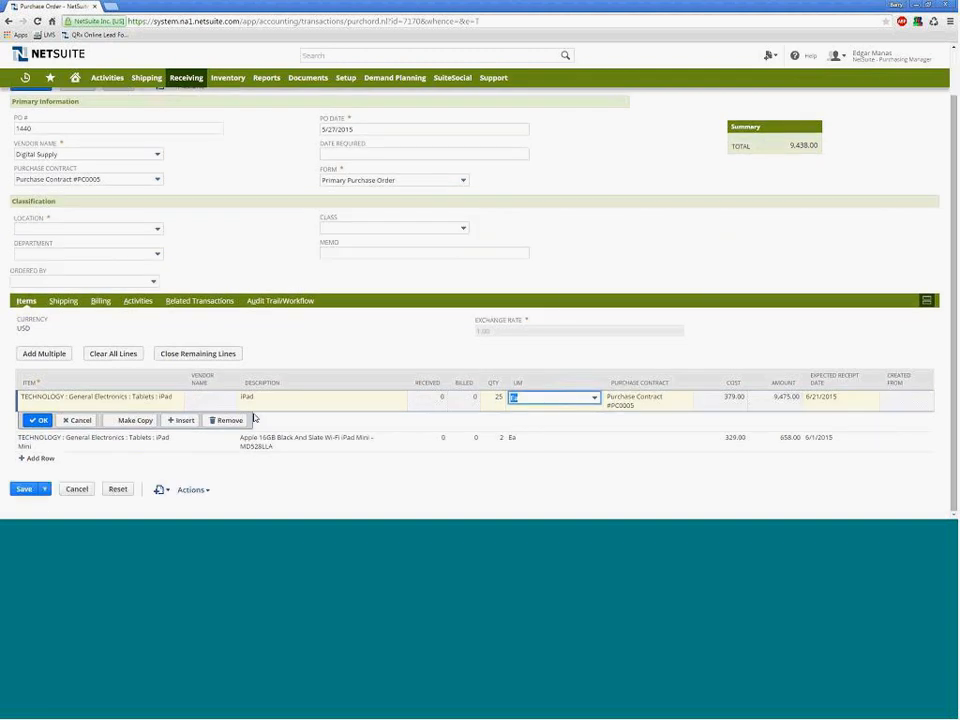
{"action": "left_click", "coordinate": [25, 490]}
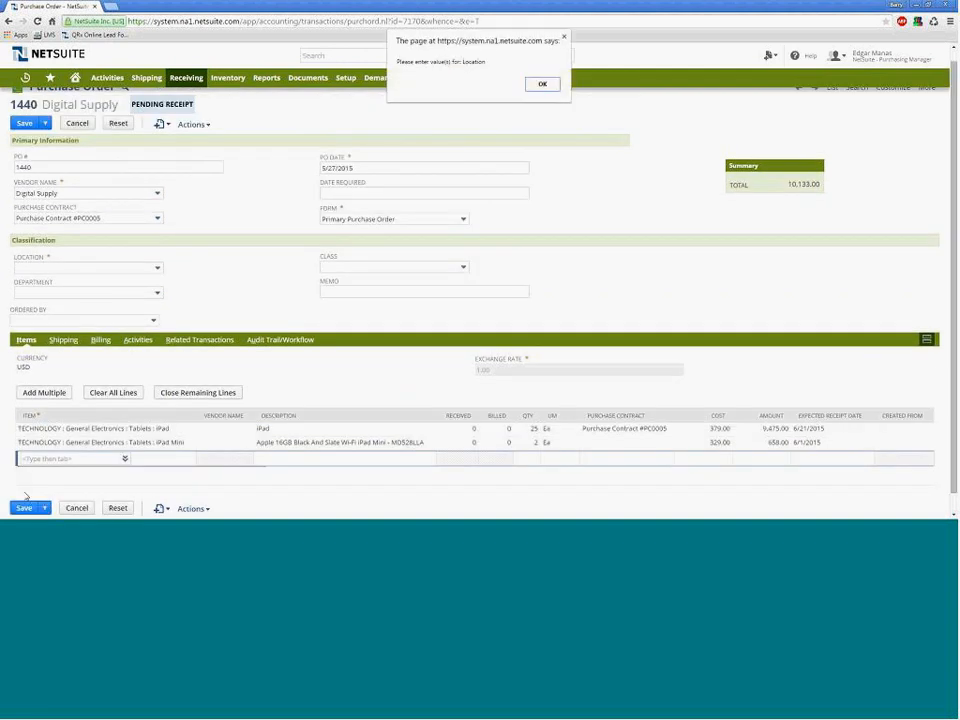
{"action": "left_click", "coordinate": [532, 90]}
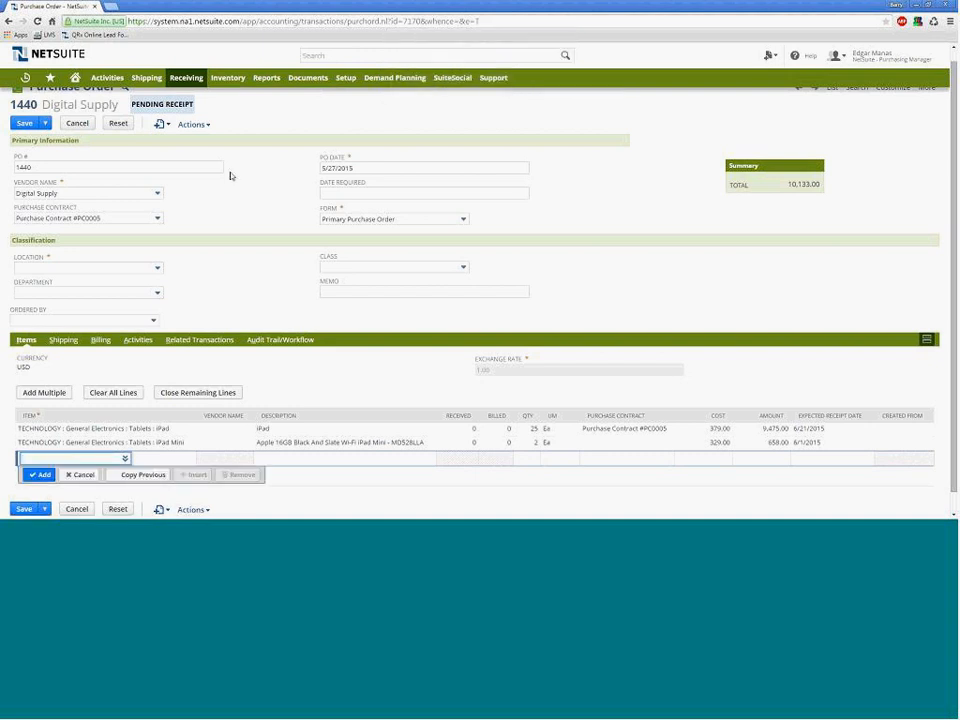
{"action": "left_click", "coordinate": [133, 268]}
{"action": "left_click", "coordinate": [145, 323]}
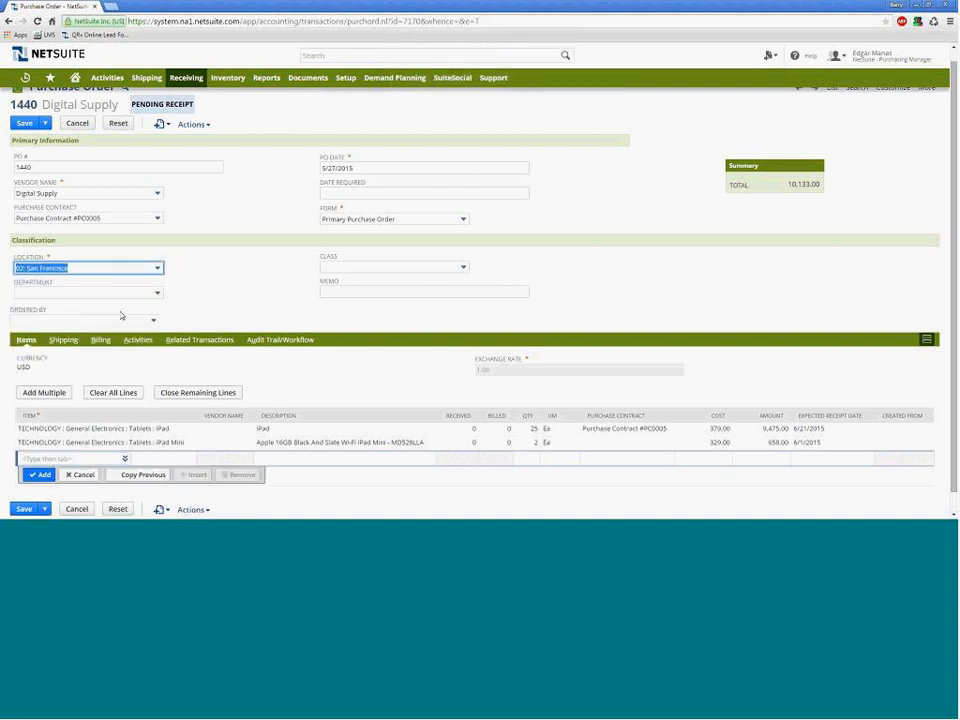
{"action": "left_click", "coordinate": [23, 124]}
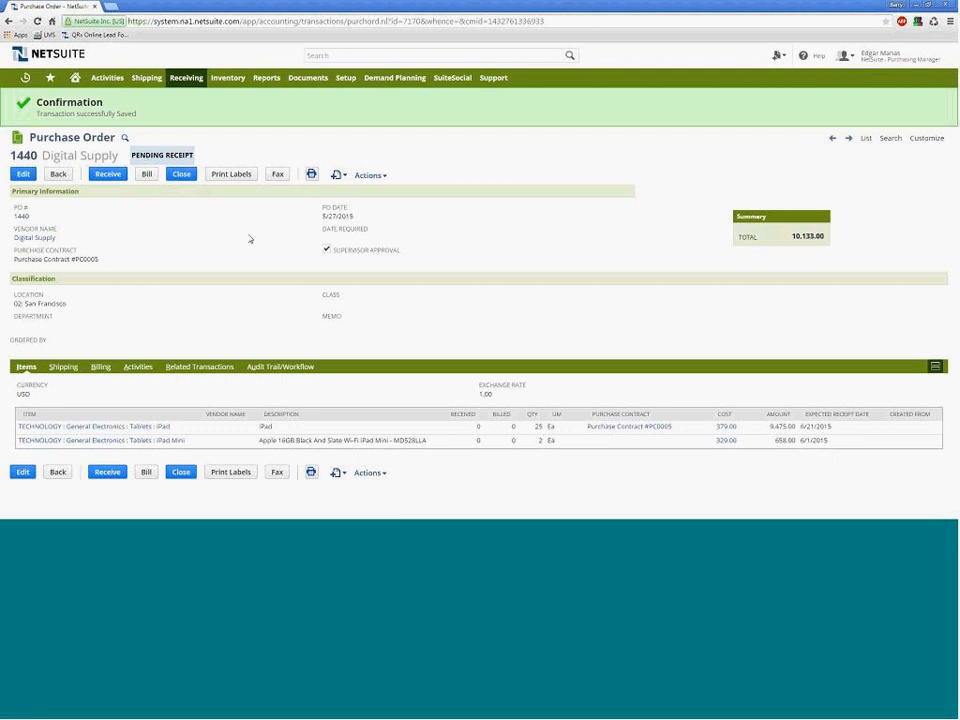
Step: Open the Digital Supply purchase contract from the recent records and check its purchased amount and related purchase orders
{"action": "mouse_move", "coordinate": [23, 80]}
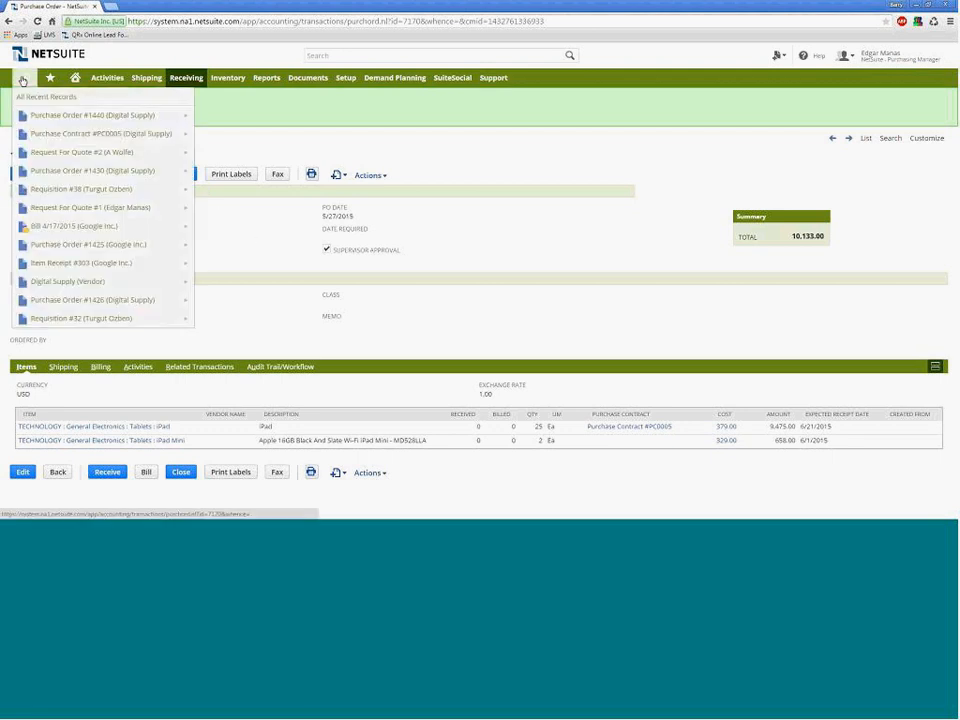
{"action": "left_click", "coordinate": [71, 136]}
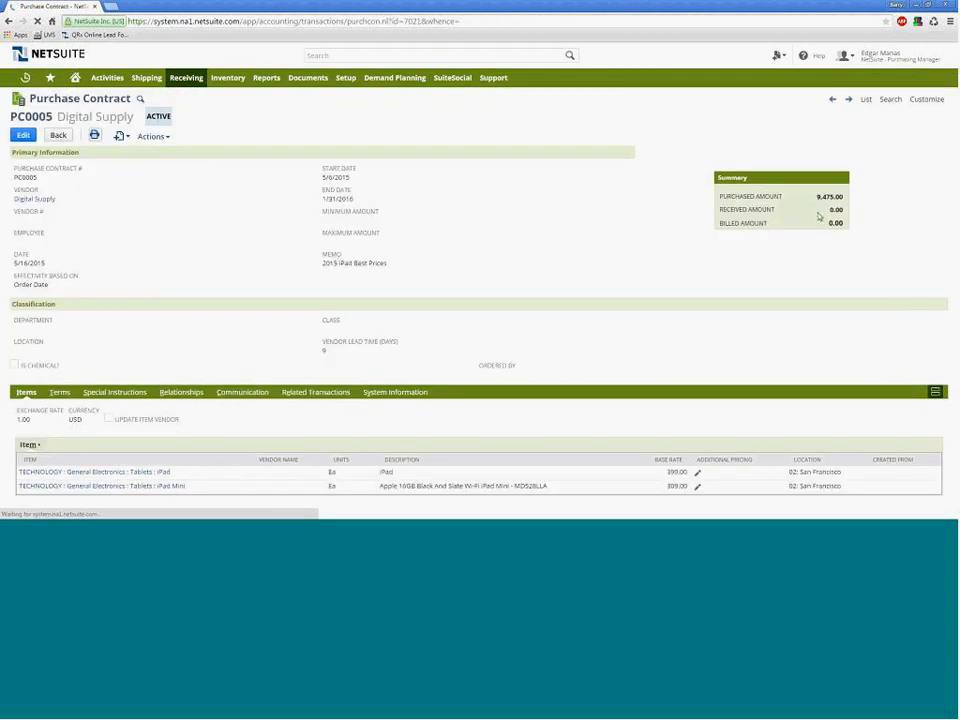
{"action": "left_click_drag", "start_coordinate": [810, 198], "coordinate": [827, 197]}
{"action": "left_click", "coordinate": [833, 197]}
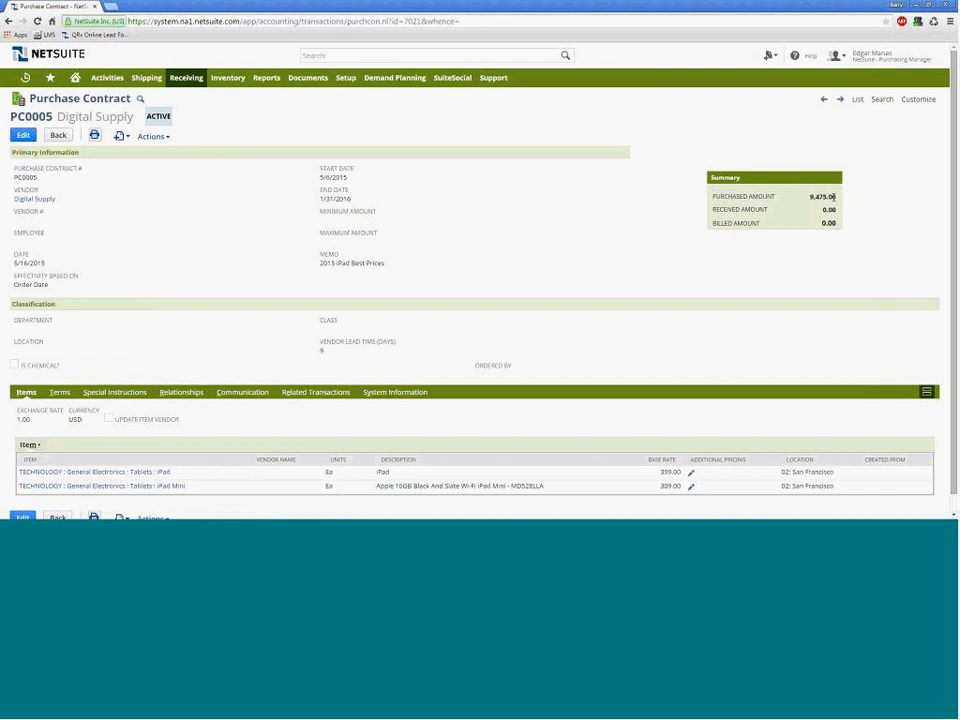
{"action": "left_click", "coordinate": [300, 393]}
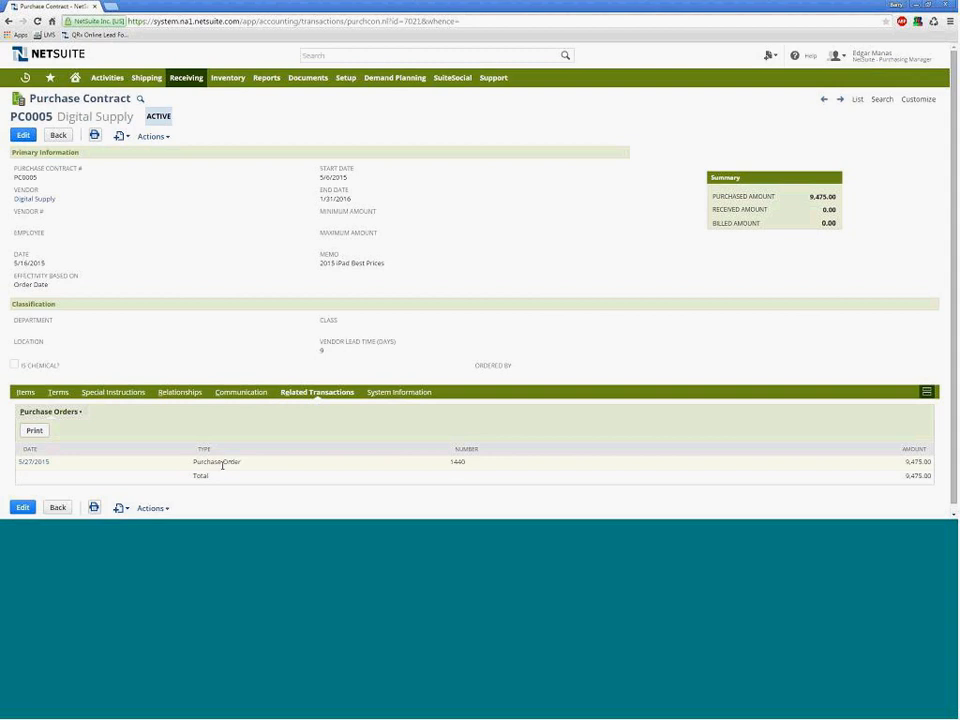
{"action": "left_click", "coordinate": [405, 535]}
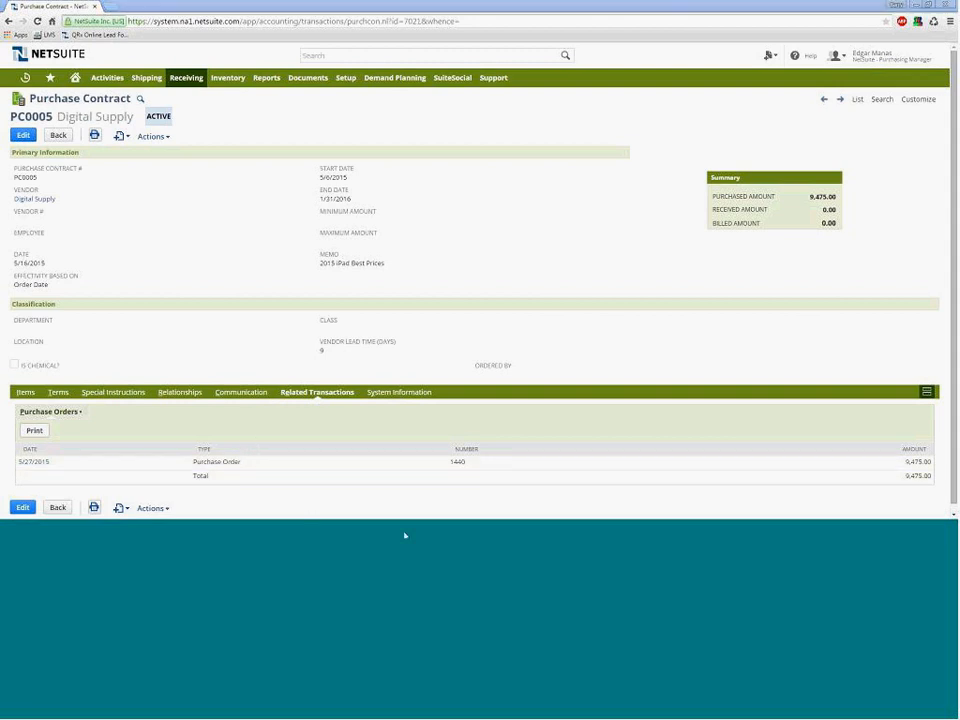
{"action": "left_click", "coordinate": [845, 516]}
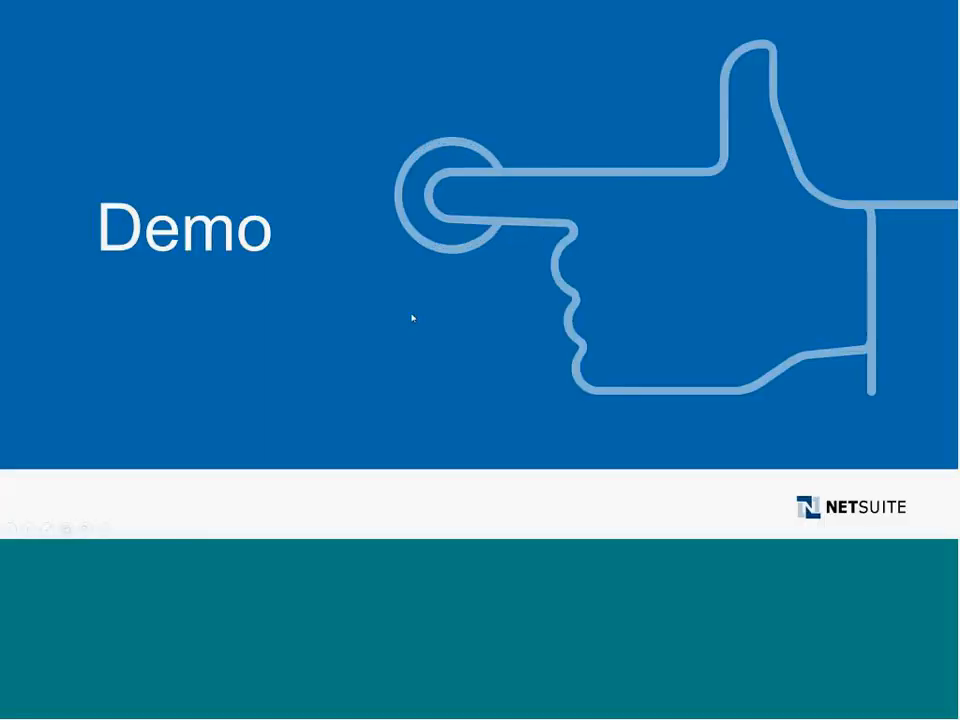
{"action": "left_click", "coordinate": [413, 317]}
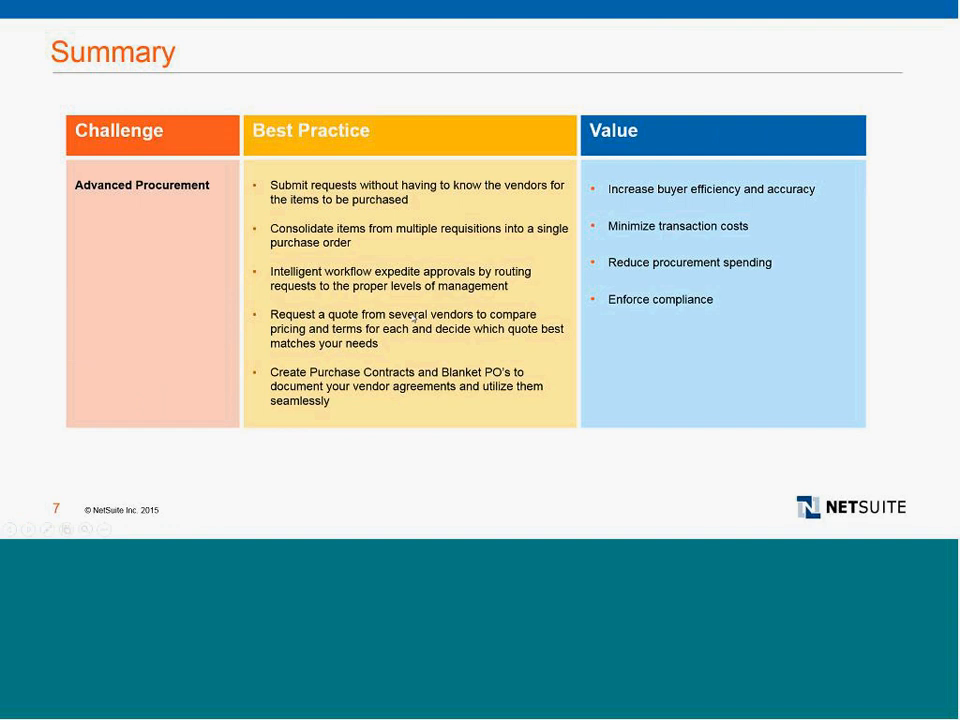